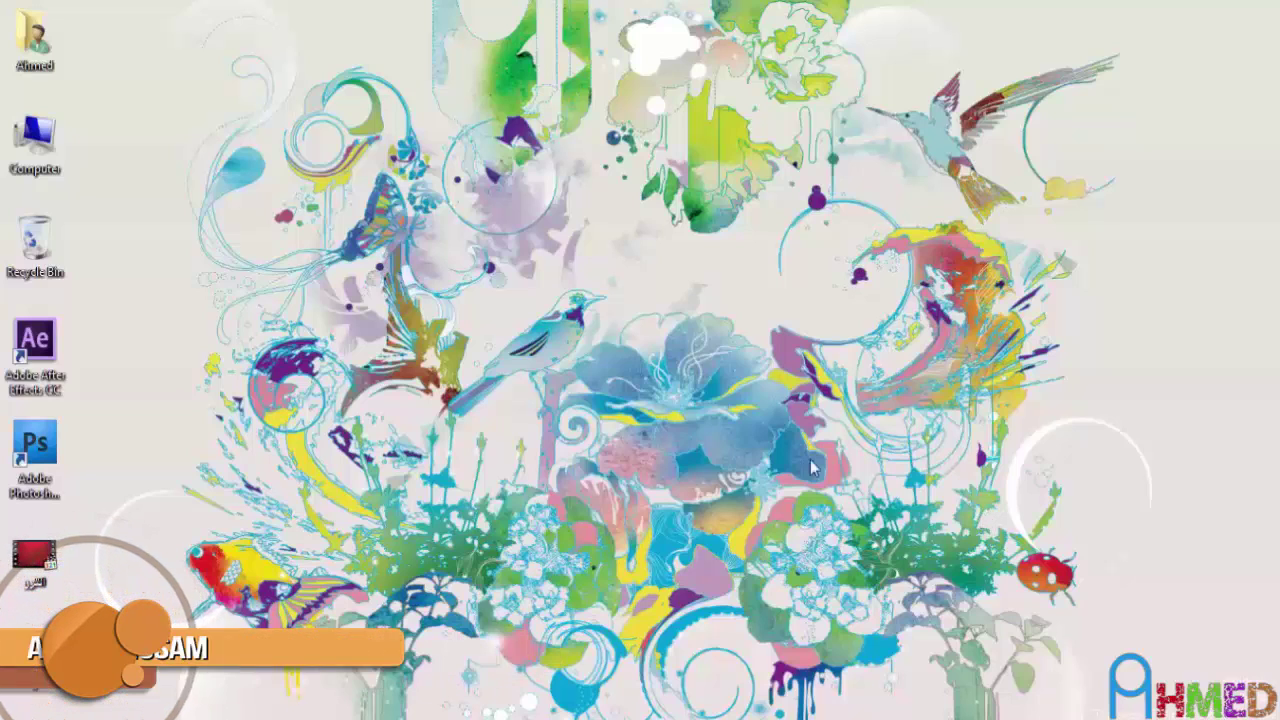
- Preview the rendered intro video and the AHMED HUSAM logo image
click(40, 572)
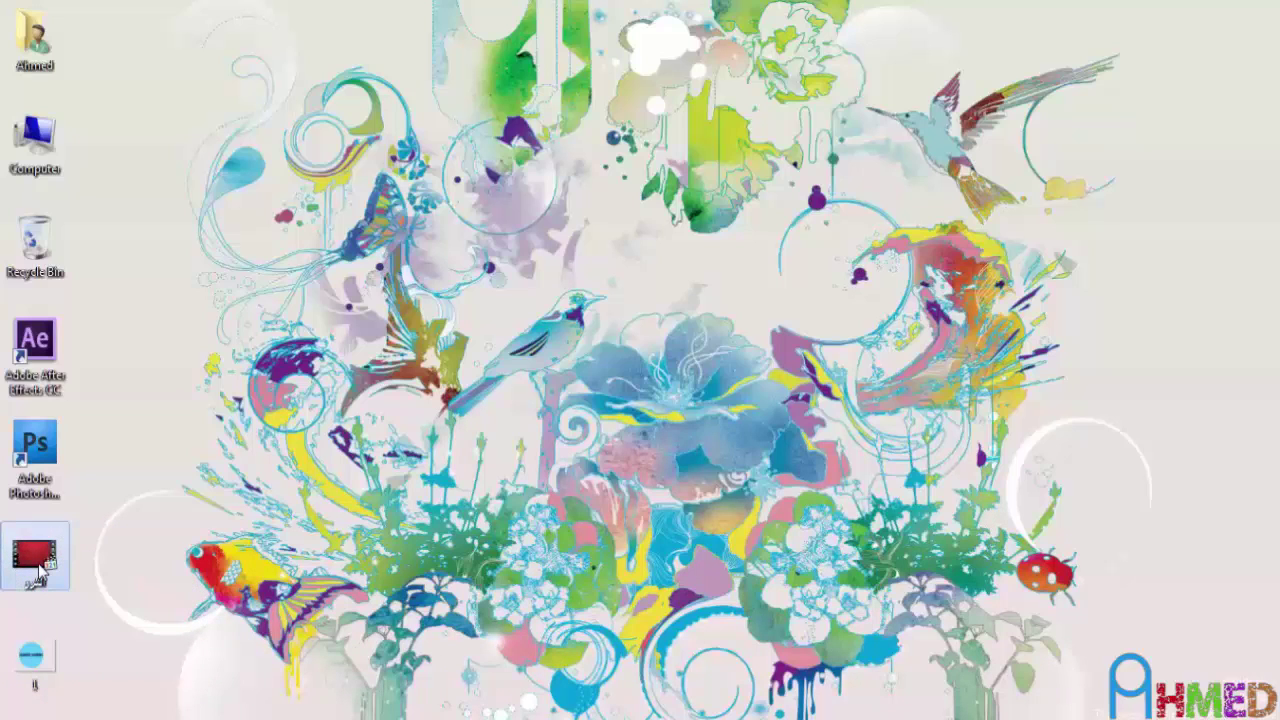
double_click(40, 572)
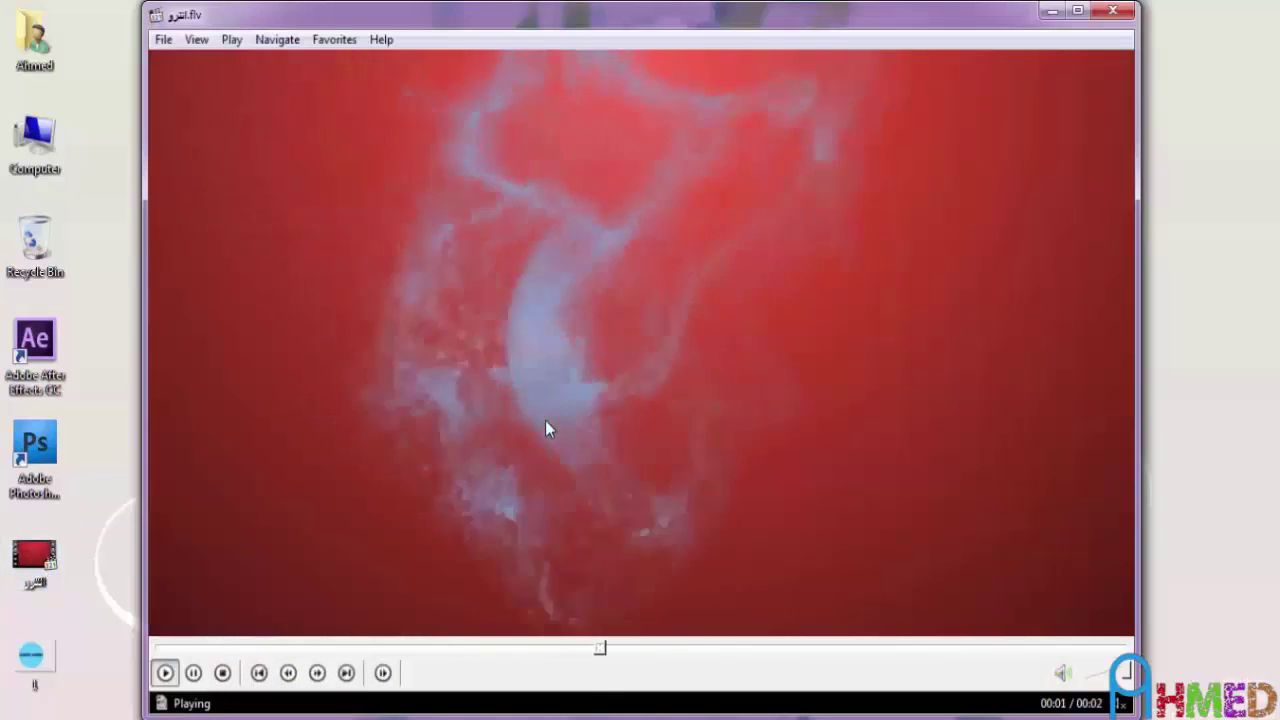
click(1112, 10)
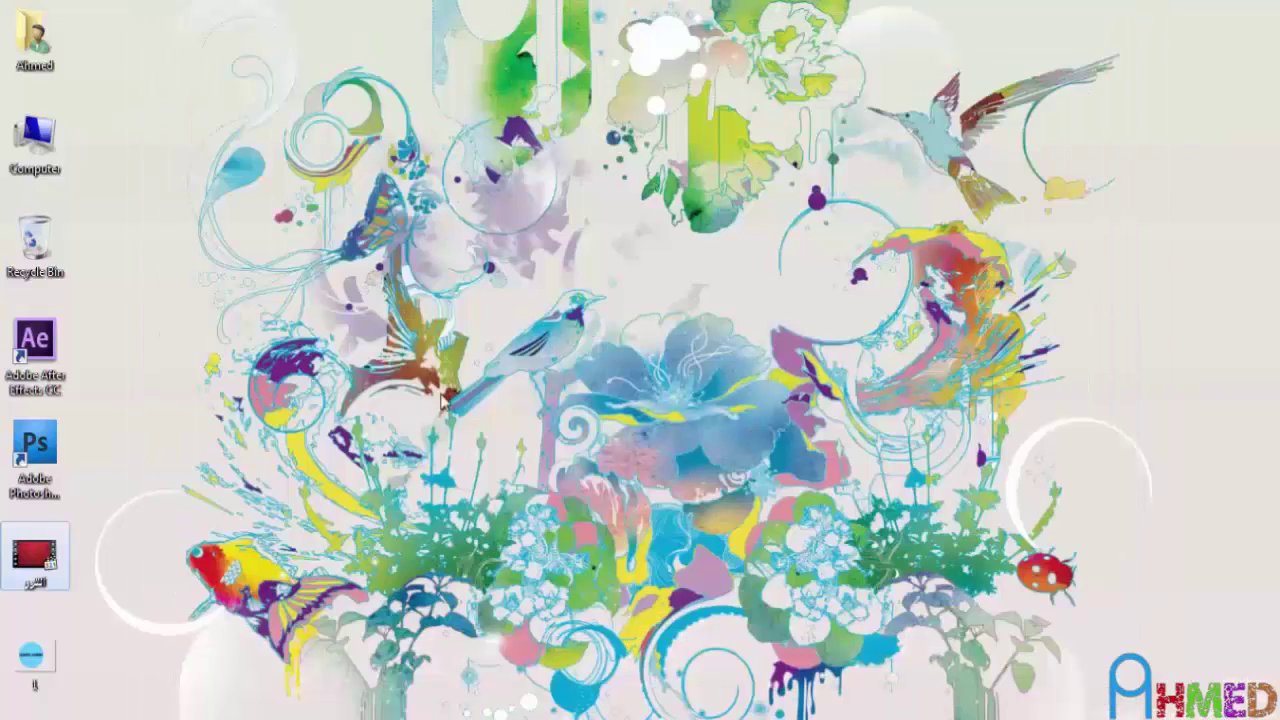
double_click(34, 670)
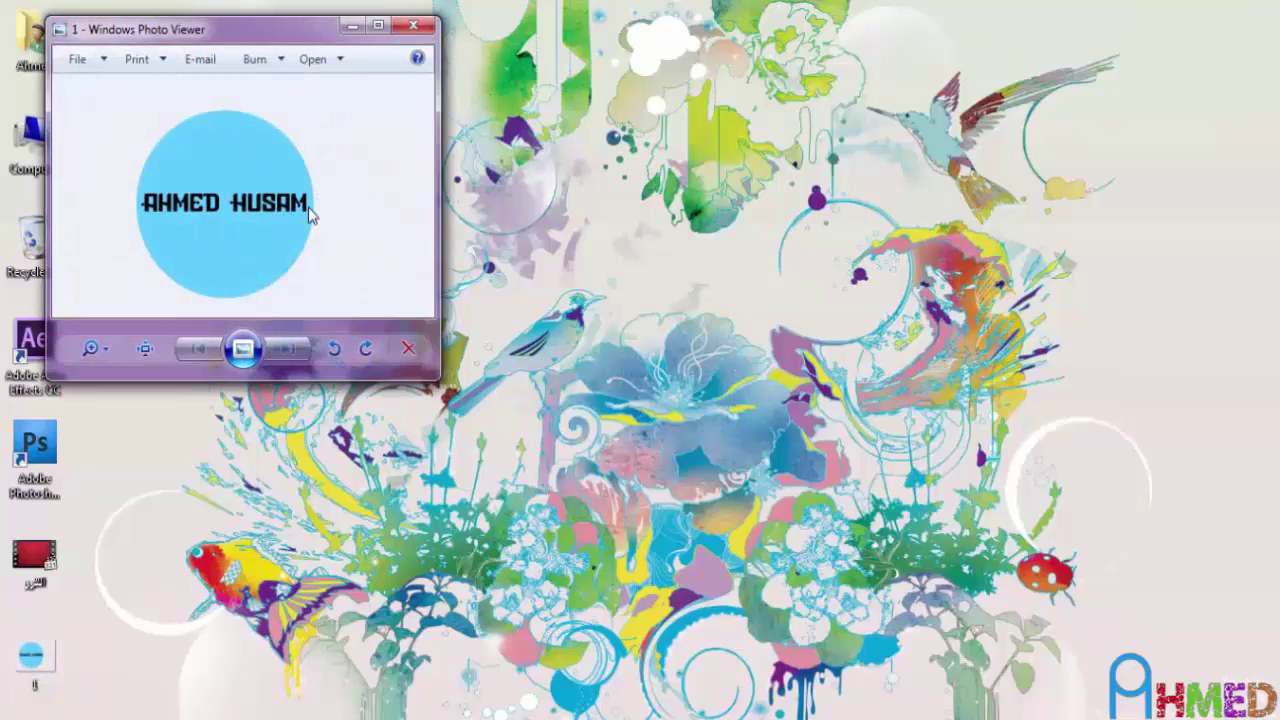
click(413, 25)
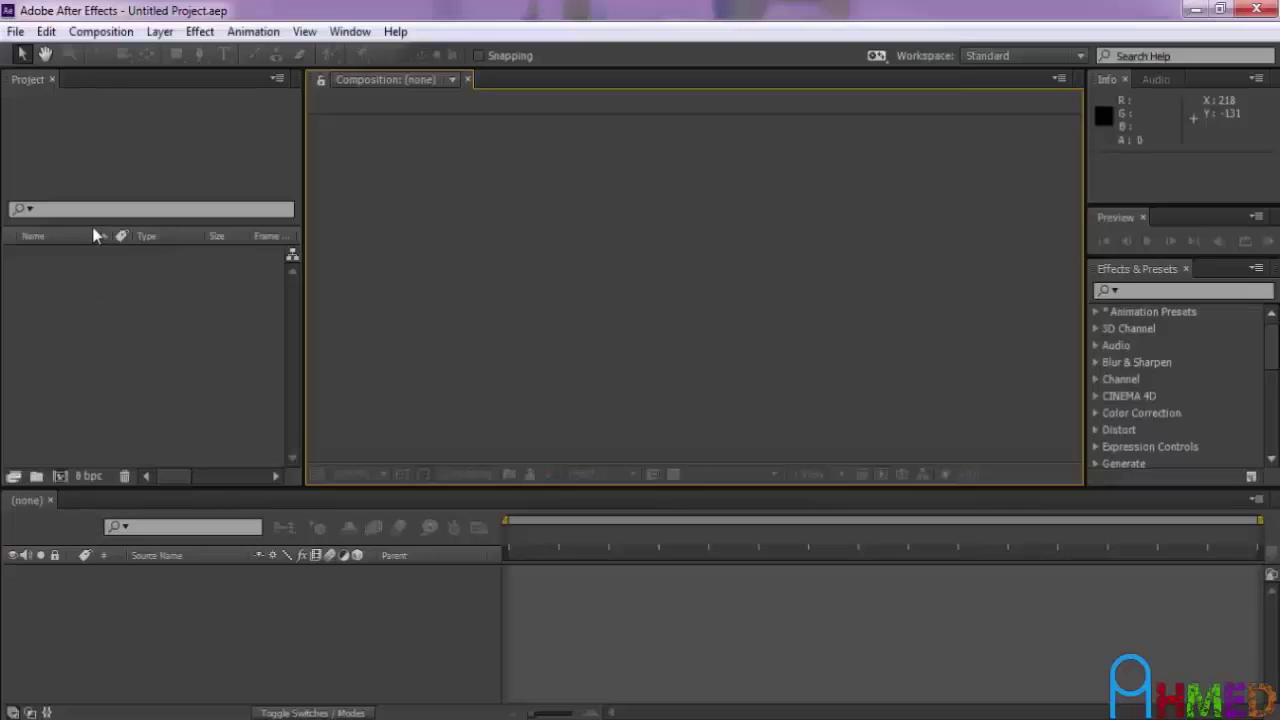
- Create Comp 1 at 1920×1080, 29.97 fps with a 0;00;05;00 duration
click(100, 31)
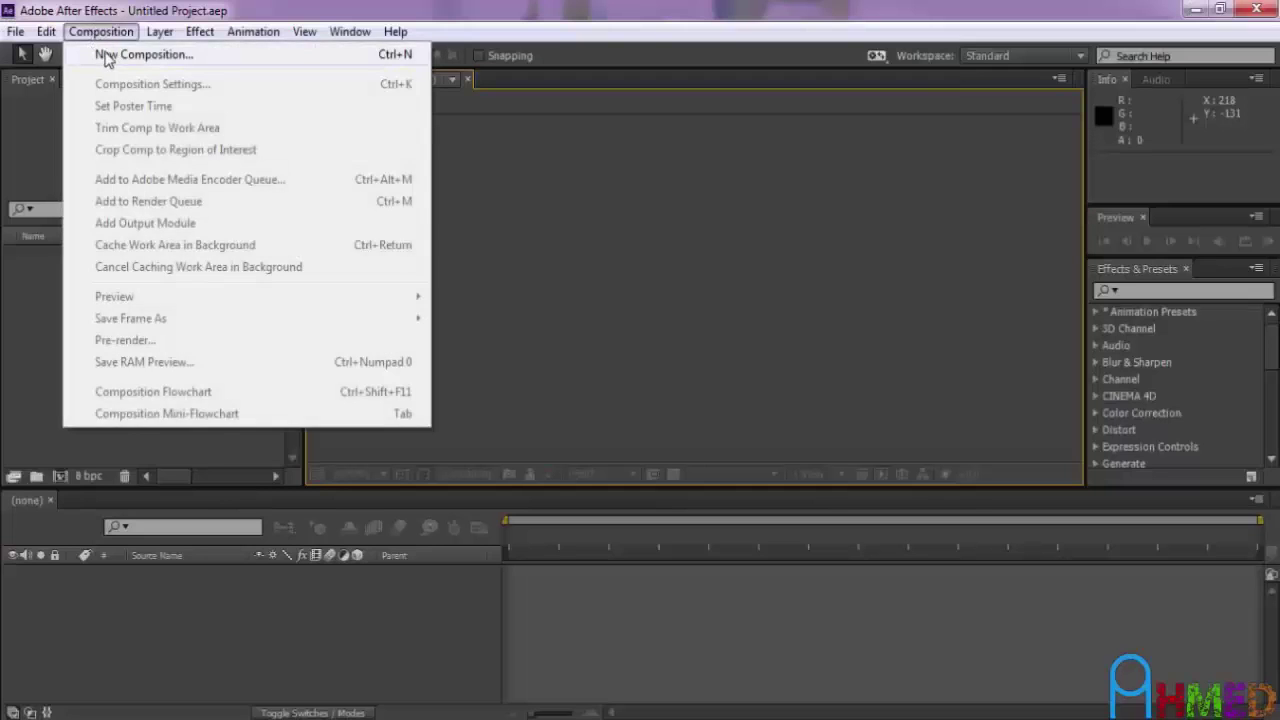
click(110, 54)
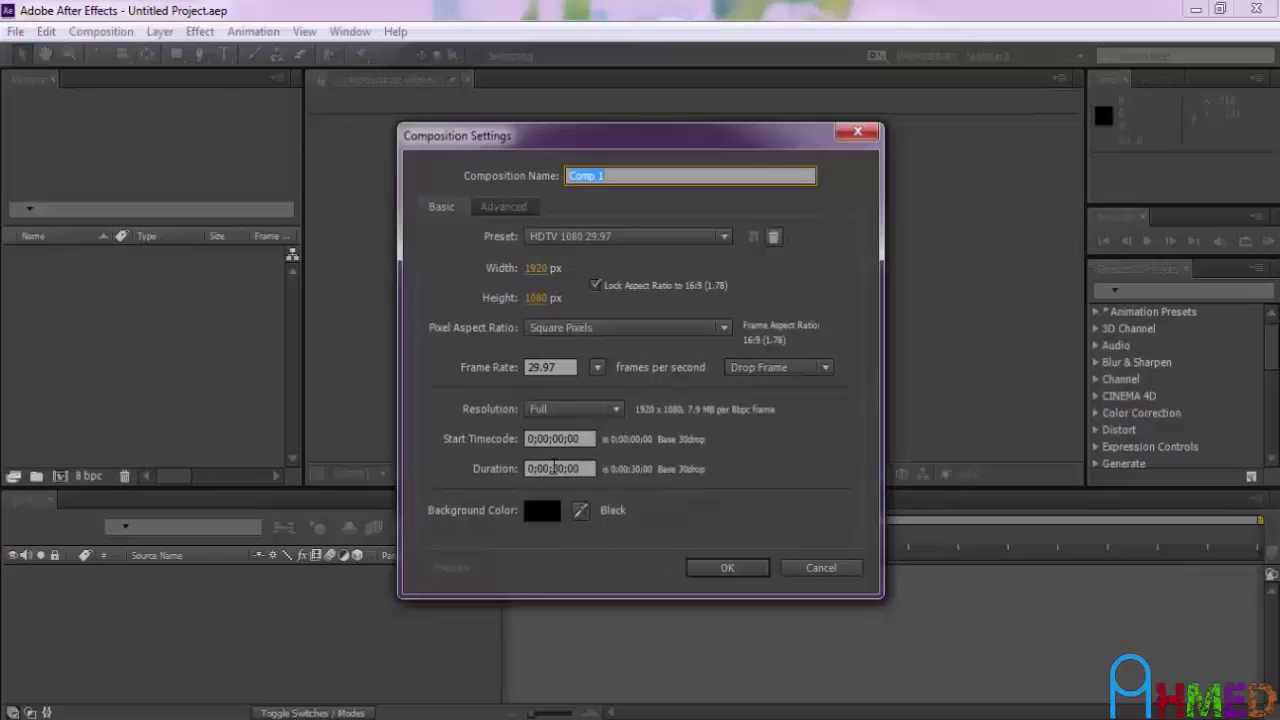
click(557, 468)
text(5)
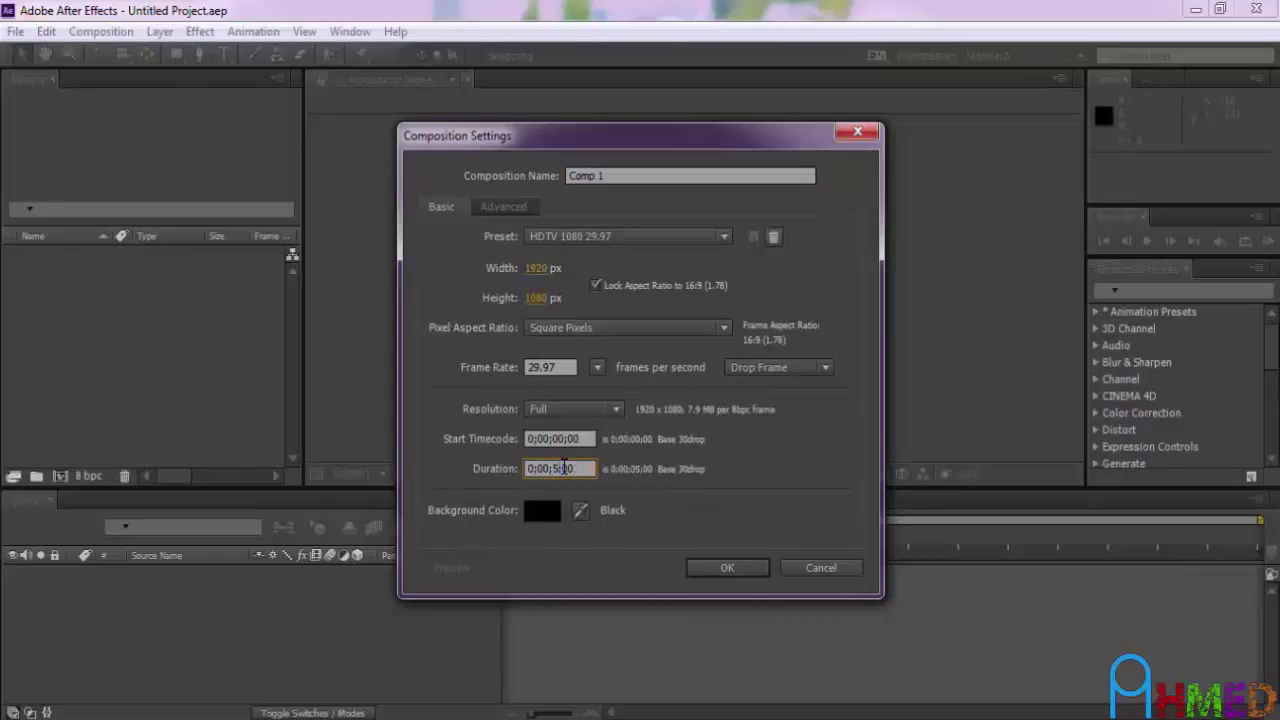
click(722, 567)
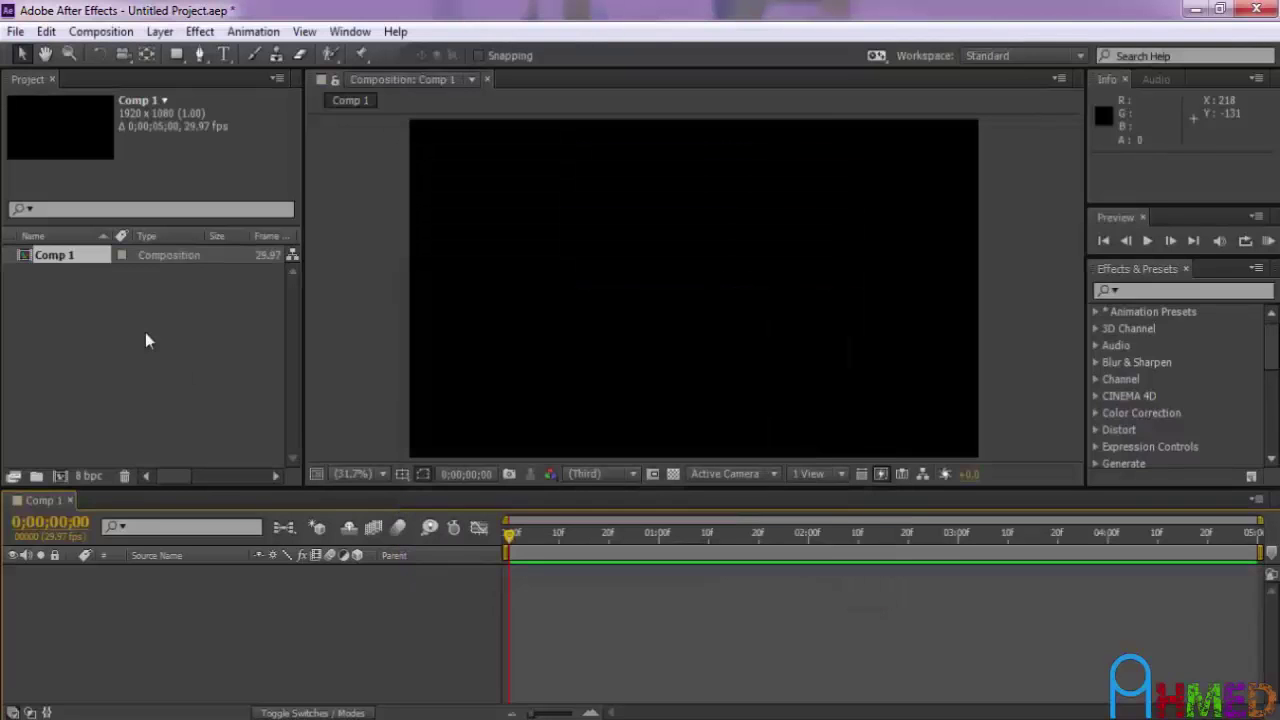
- Add a 1920×1080 Dark Gray Solid 1 layer from the Comp 1 timeline's New > Solid menu
click(150, 619)
right_click(149, 619)
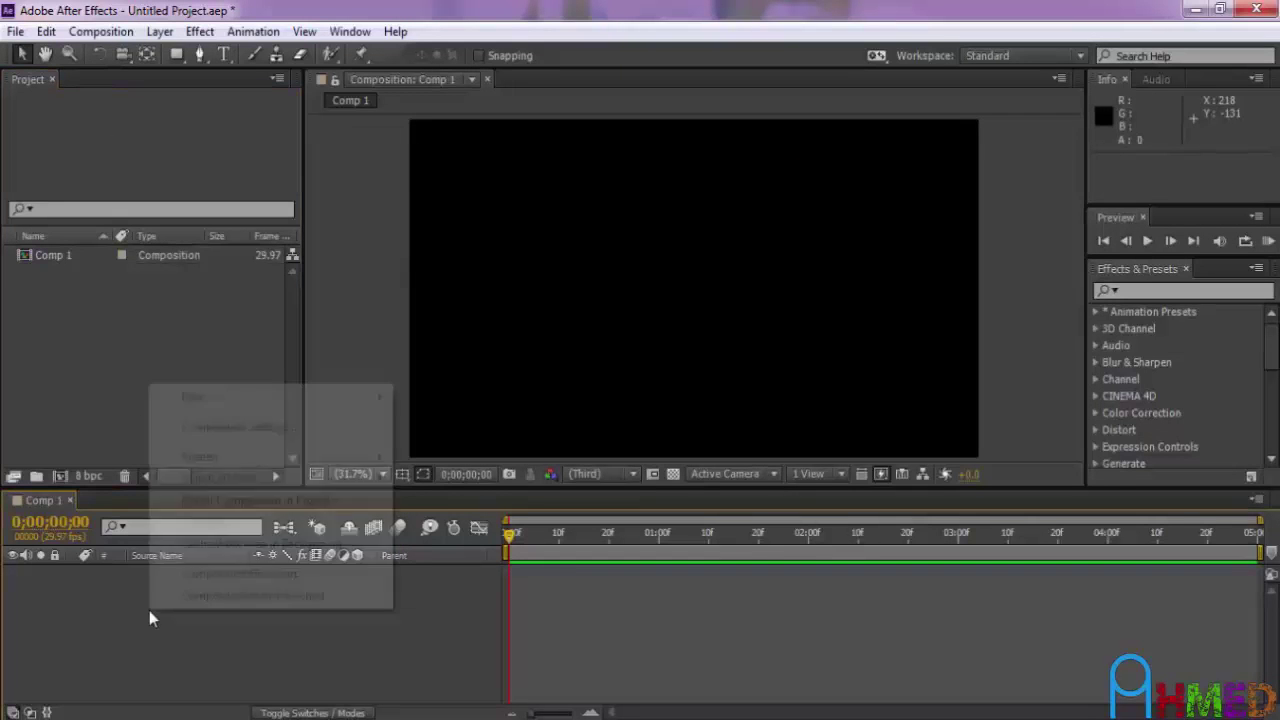
mouse_move(345, 412)
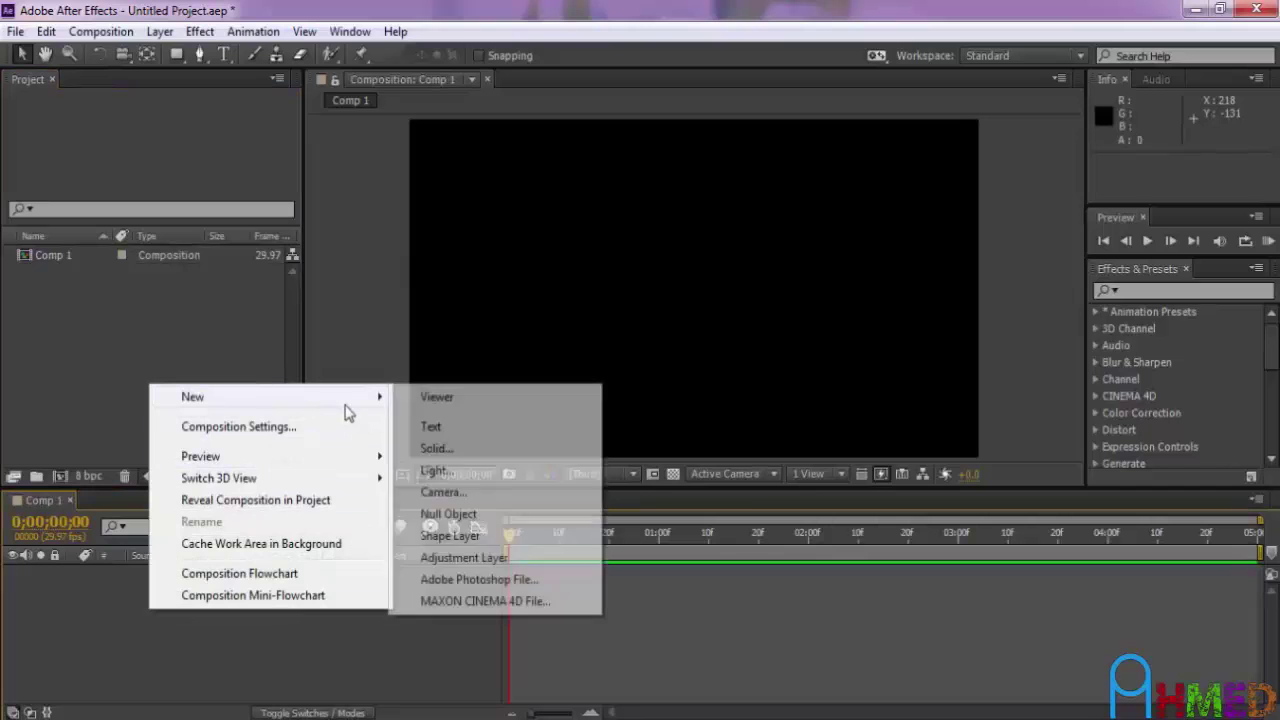
click(433, 448)
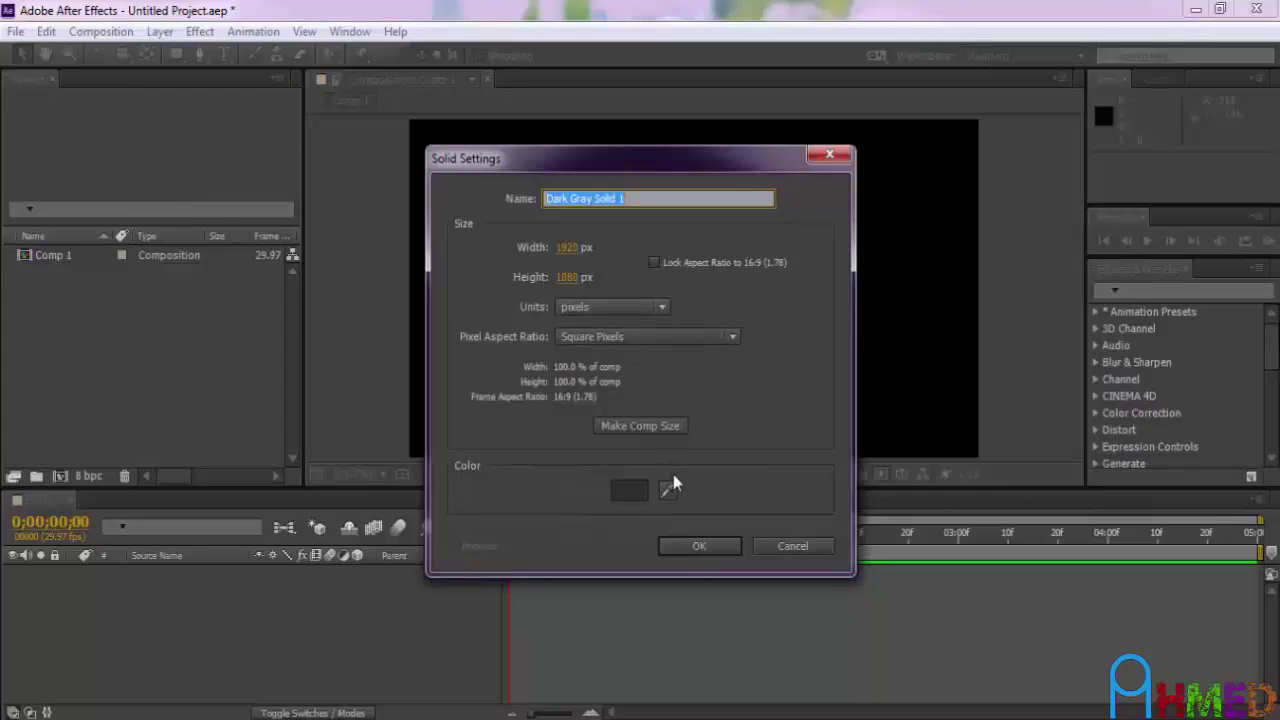
click(684, 548)
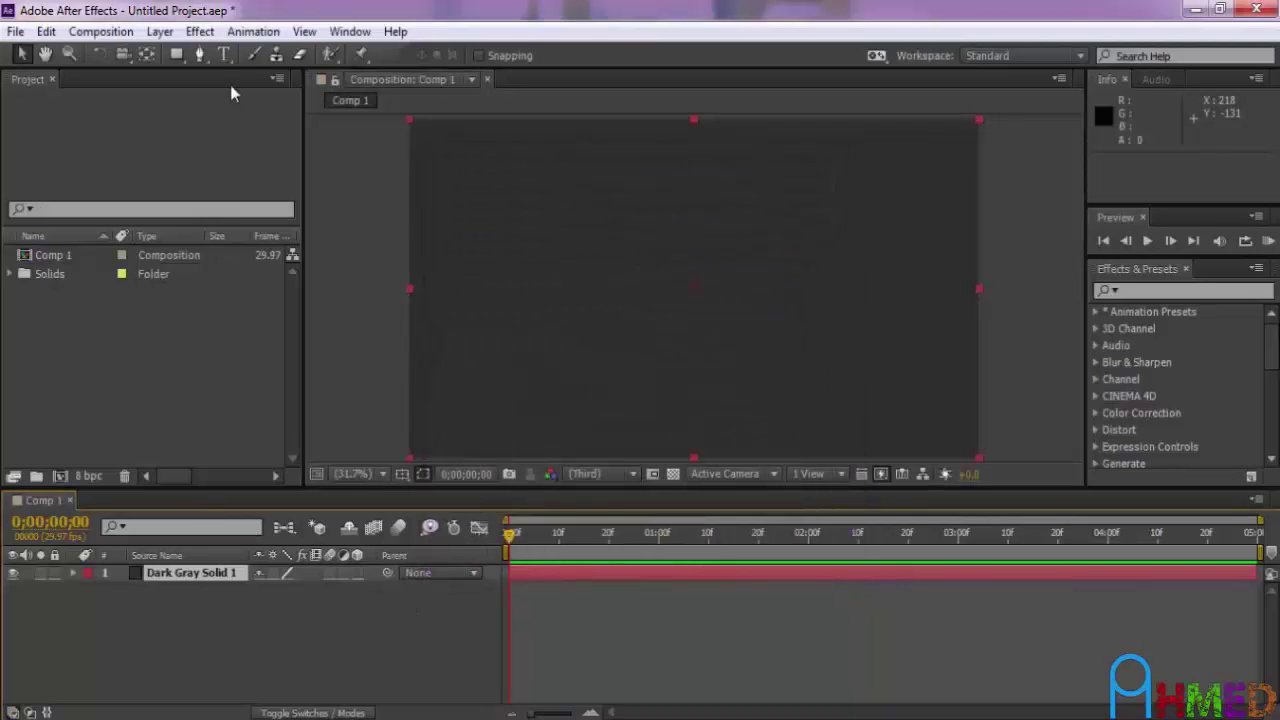
- Apply Gradient Ramp to the solid and set its Ramp Shape to Radial
click(200, 32)
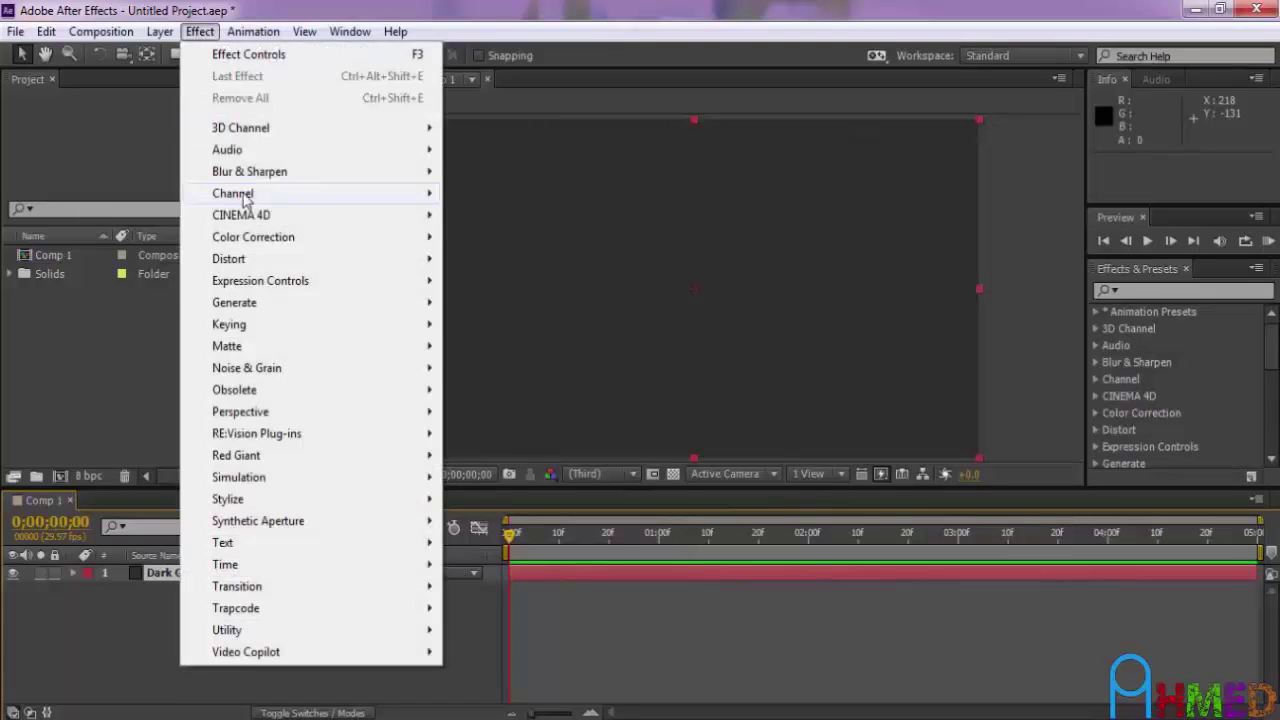
mouse_move(309, 300)
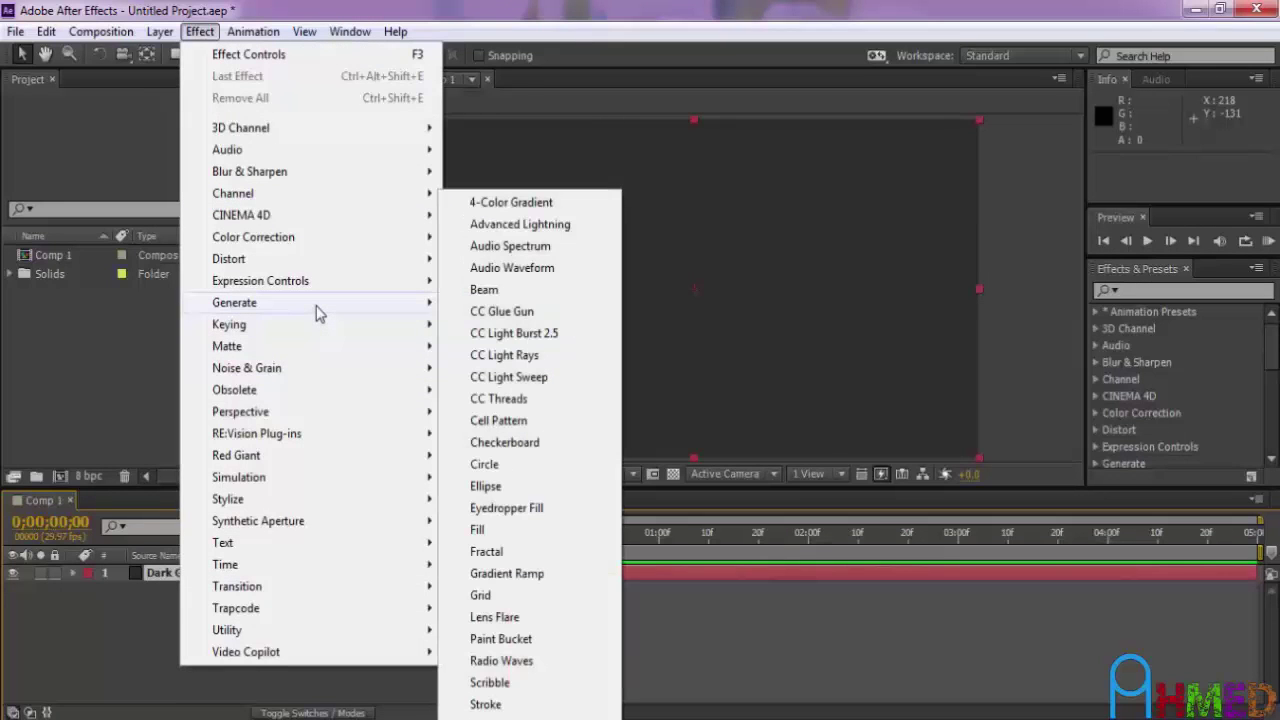
click(545, 576)
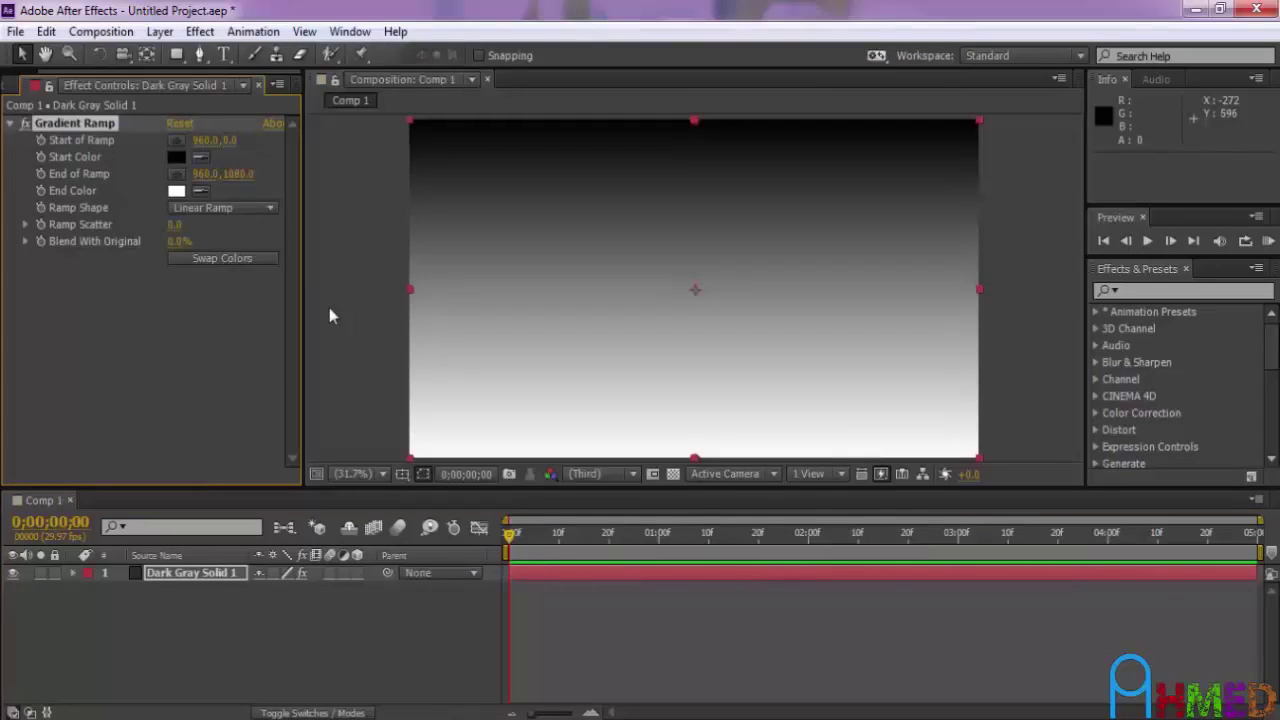
click(259, 210)
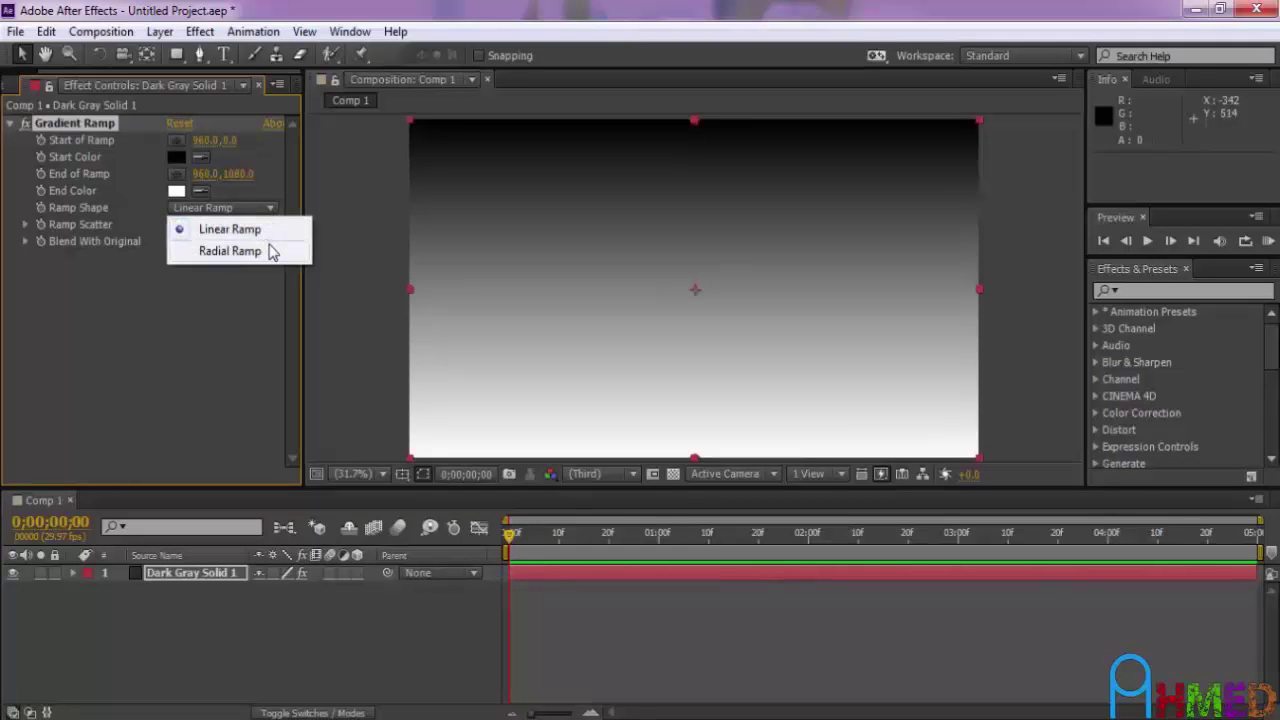
click(230, 251)
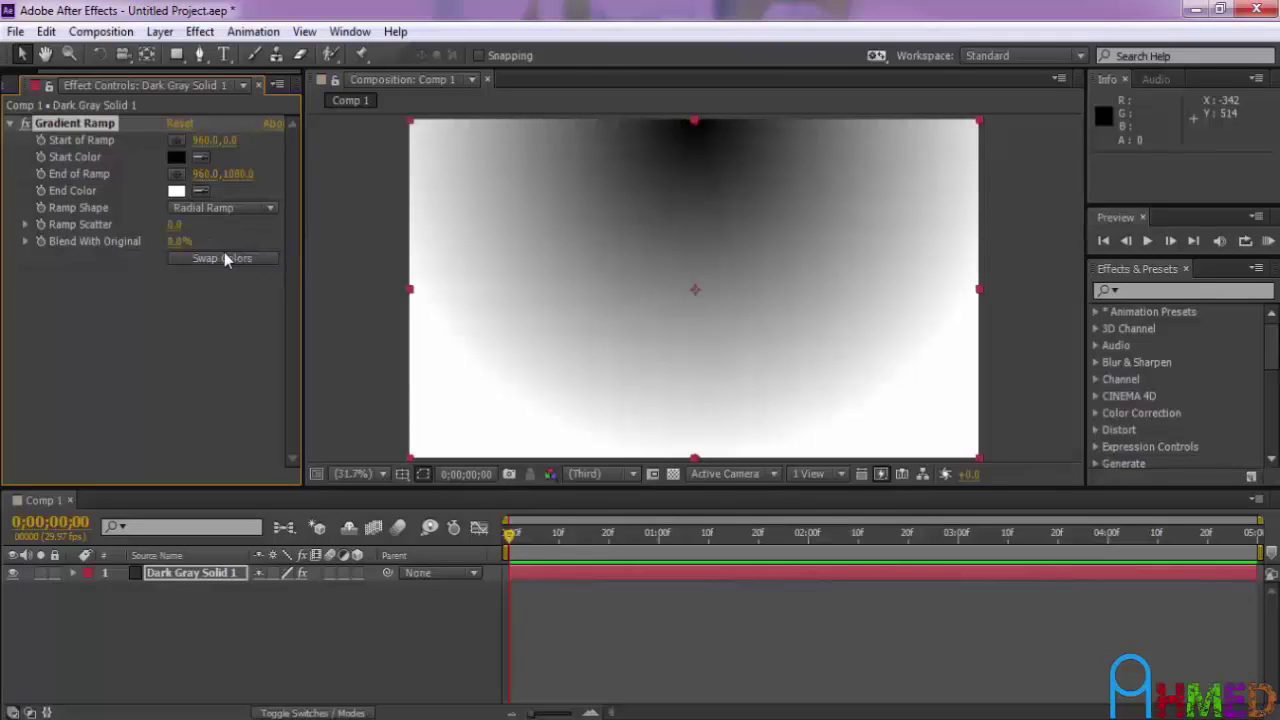
- Swap the ramp colours and make the start colour pink FF7979
click(234, 259)
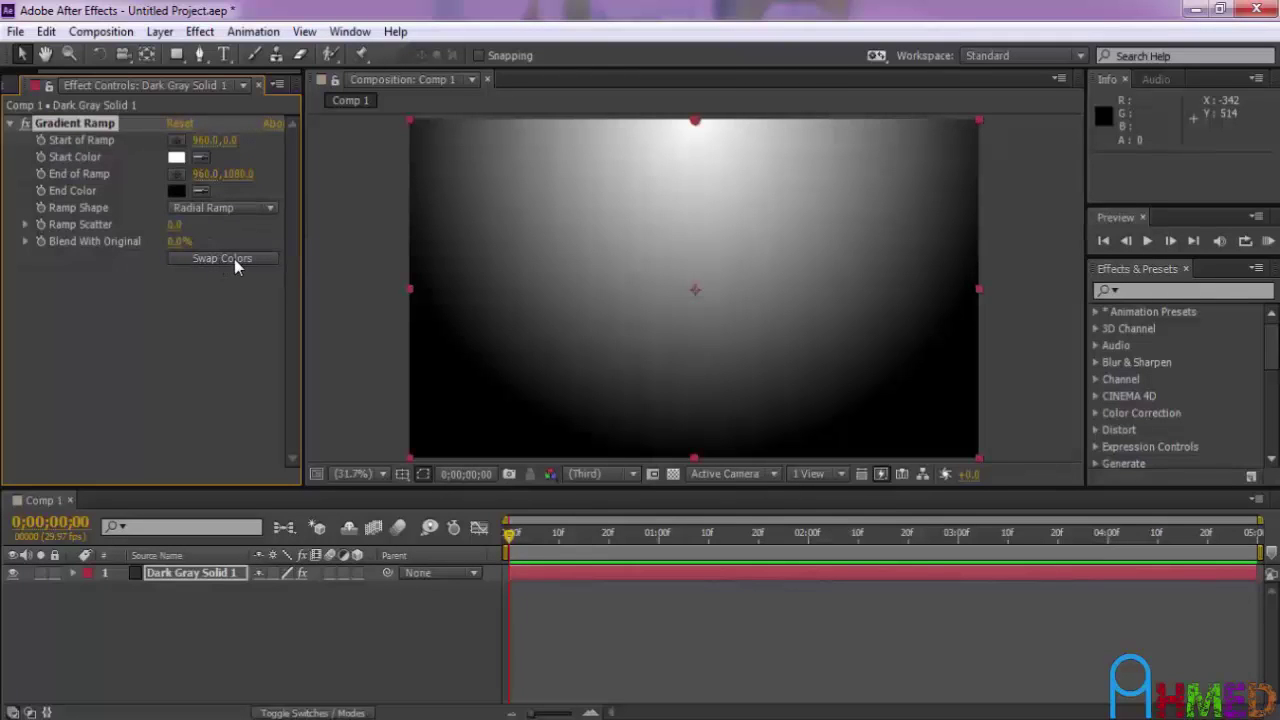
click(176, 160)
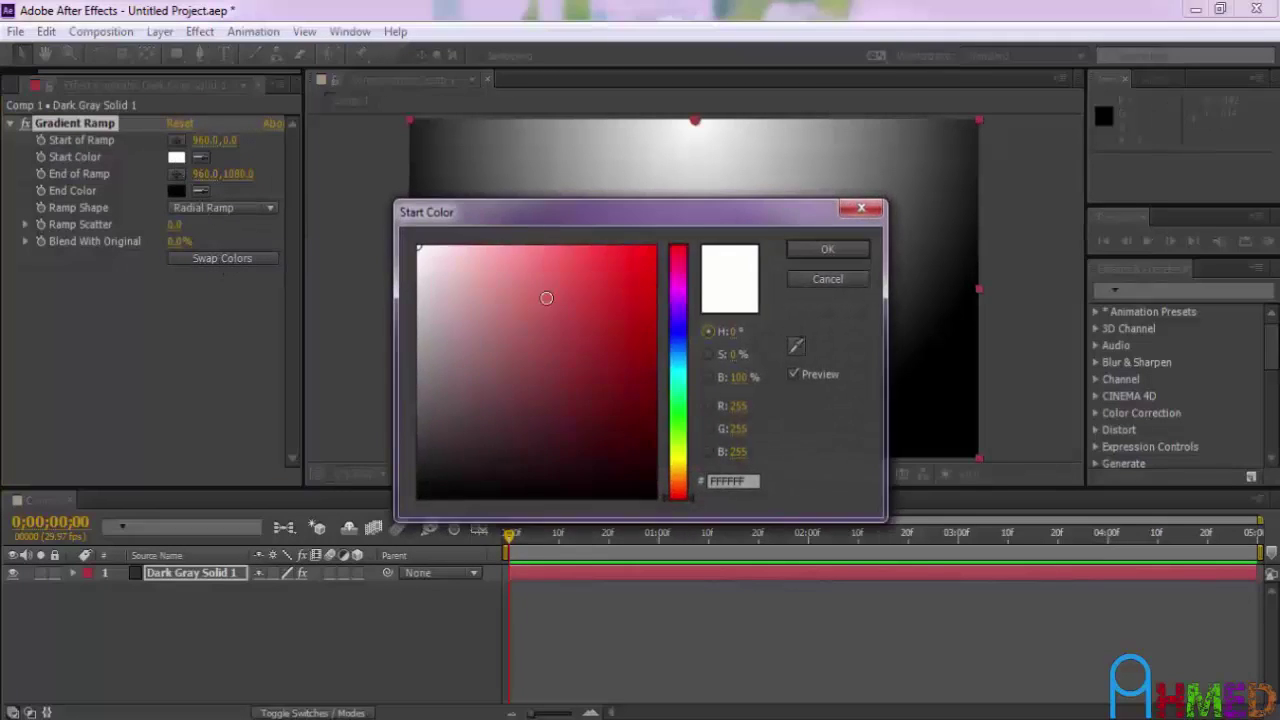
click(543, 246)
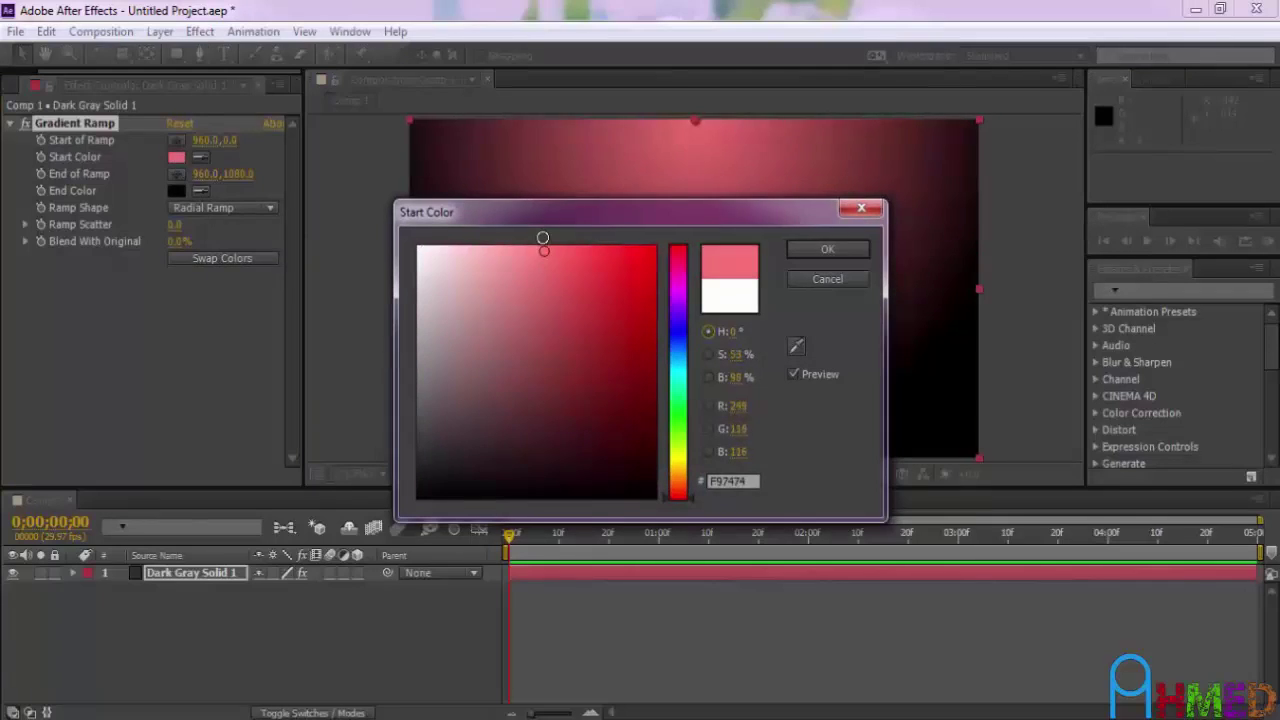
click(816, 250)
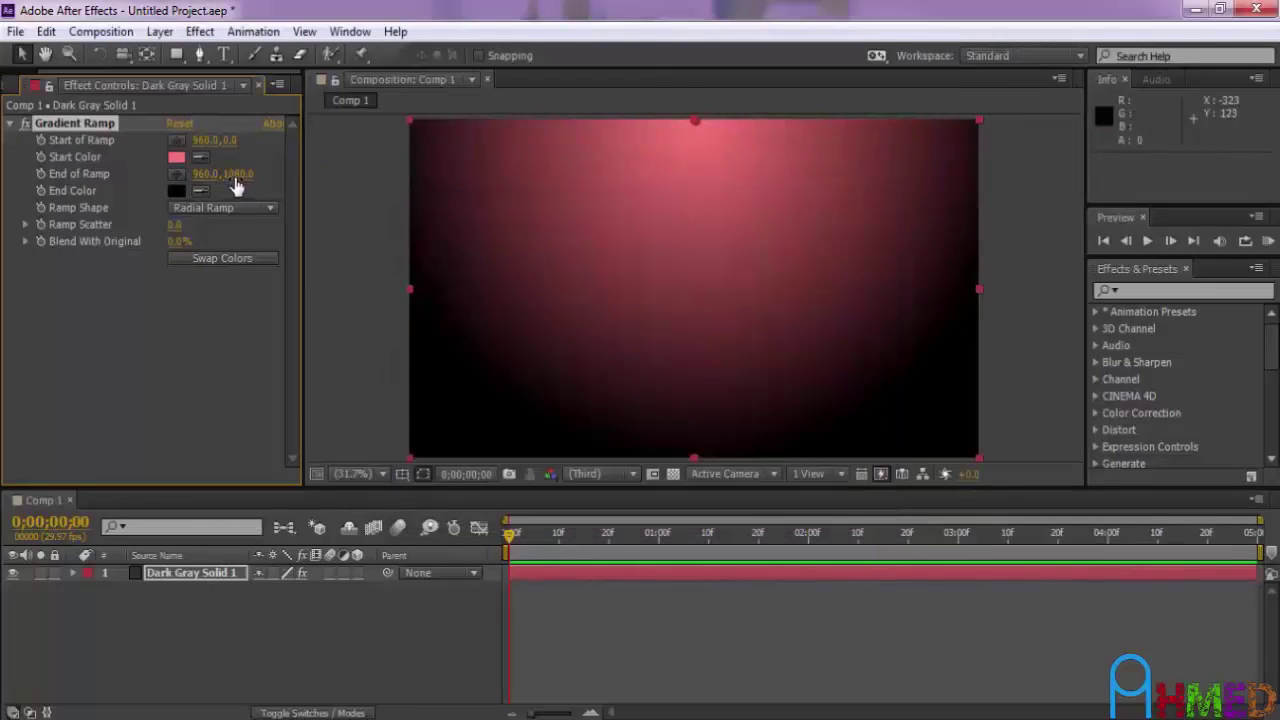
- Push End of Ramp further down to about 960, 1991
click(238, 175)
text(1812)
key(Return)
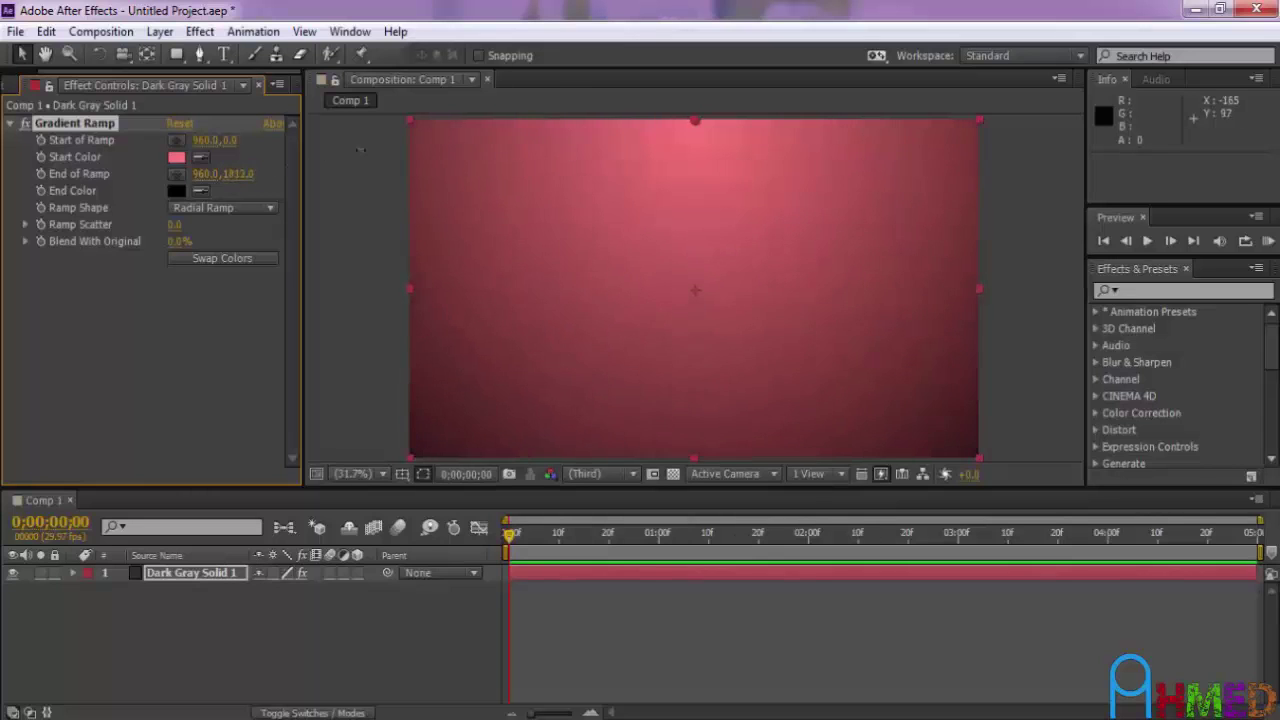
drag(272, 173, 357, 163)
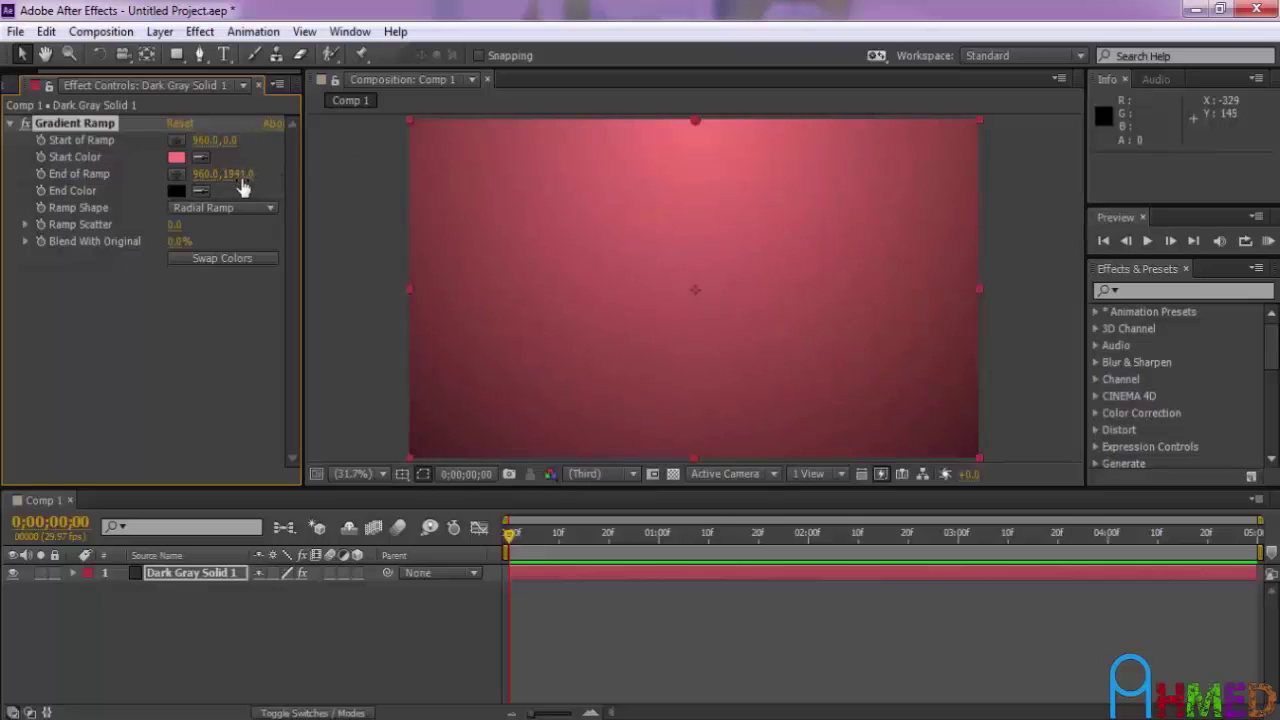
mouse_move(238, 175)
mouse_down()
mouse_move(283, 172)
mouse_move(258, 173)
mouse_up()
click(10, 85)
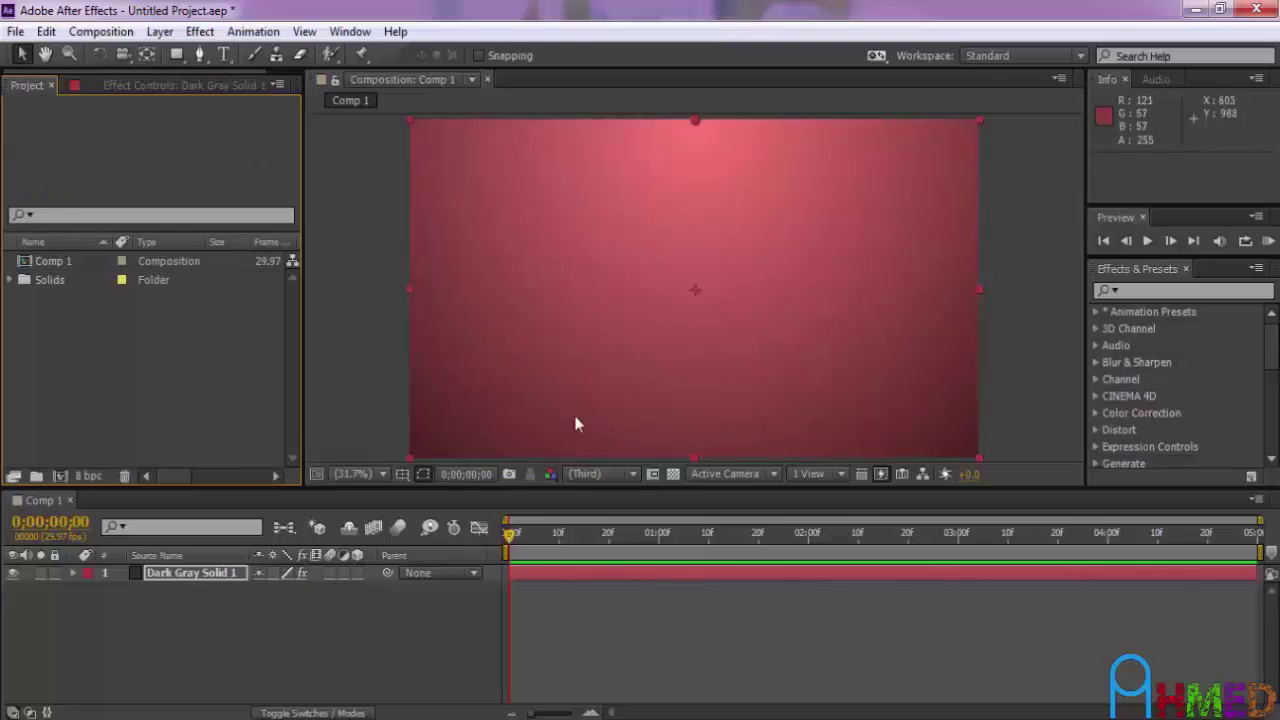
- Import 1.png and place it in Comp 1 above the gradient solid
double_click(158, 381)
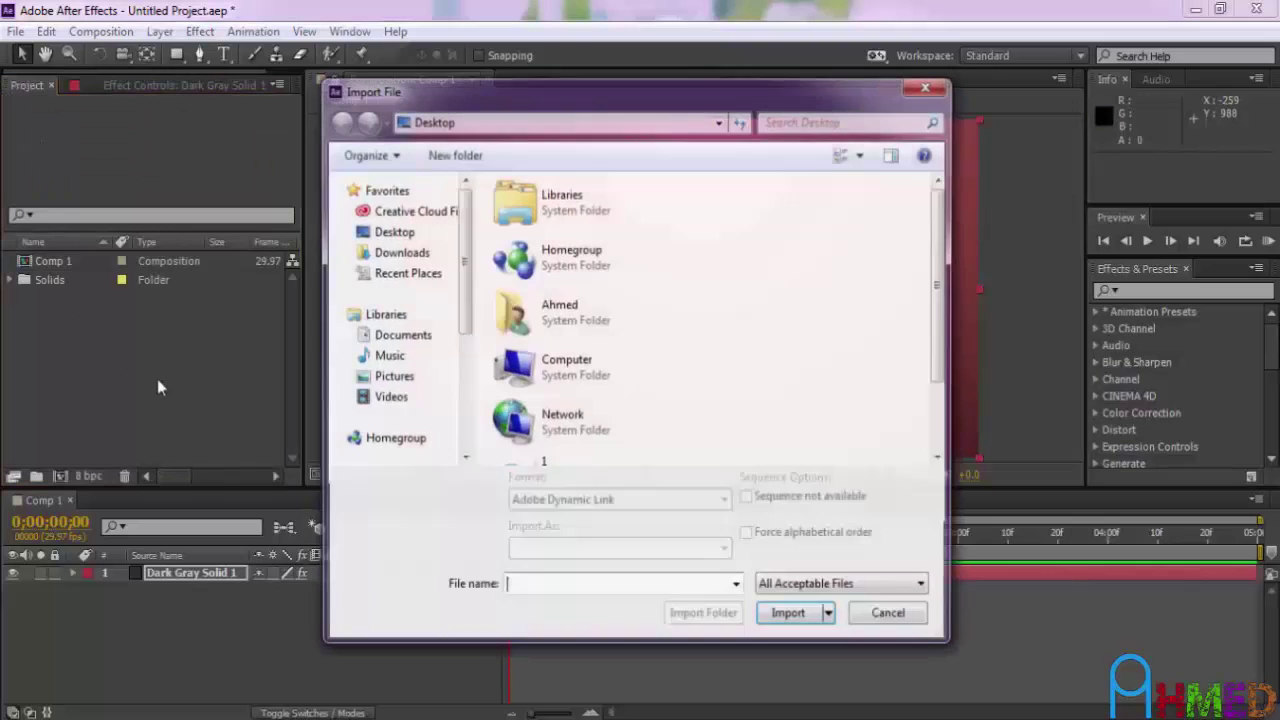
scroll(928, 312, down, 2)
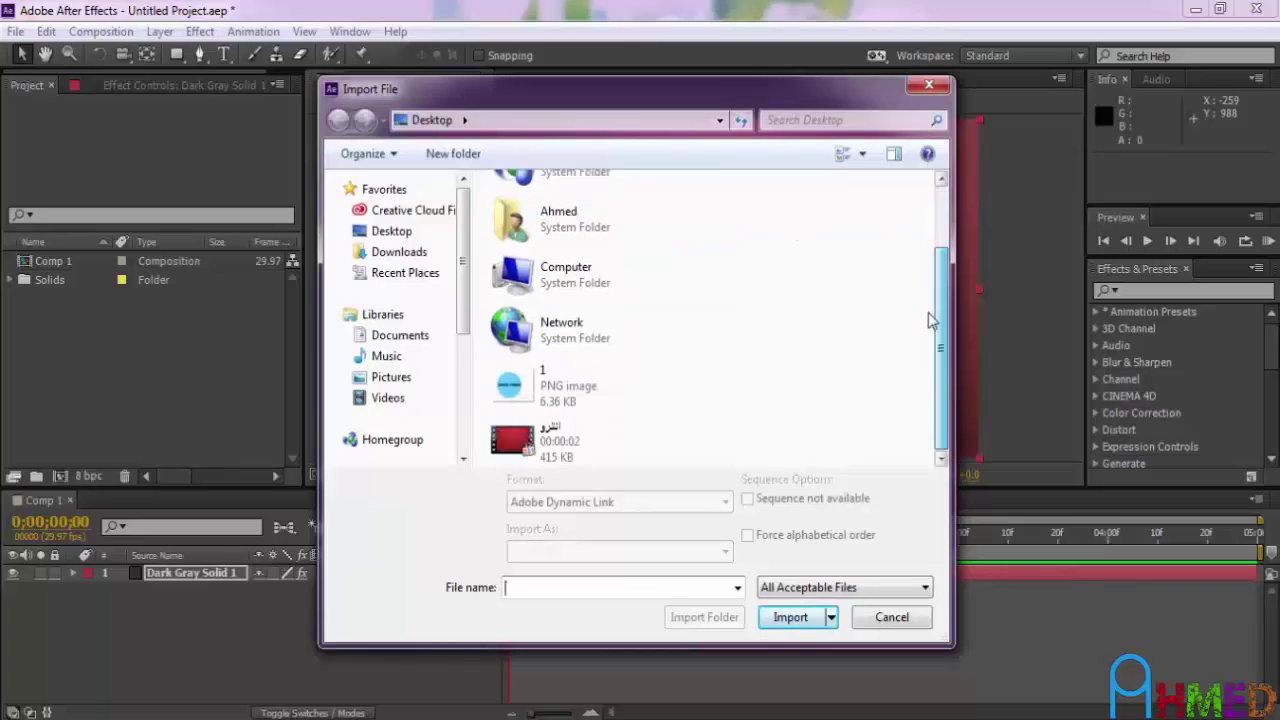
click(621, 390)
double_click(621, 386)
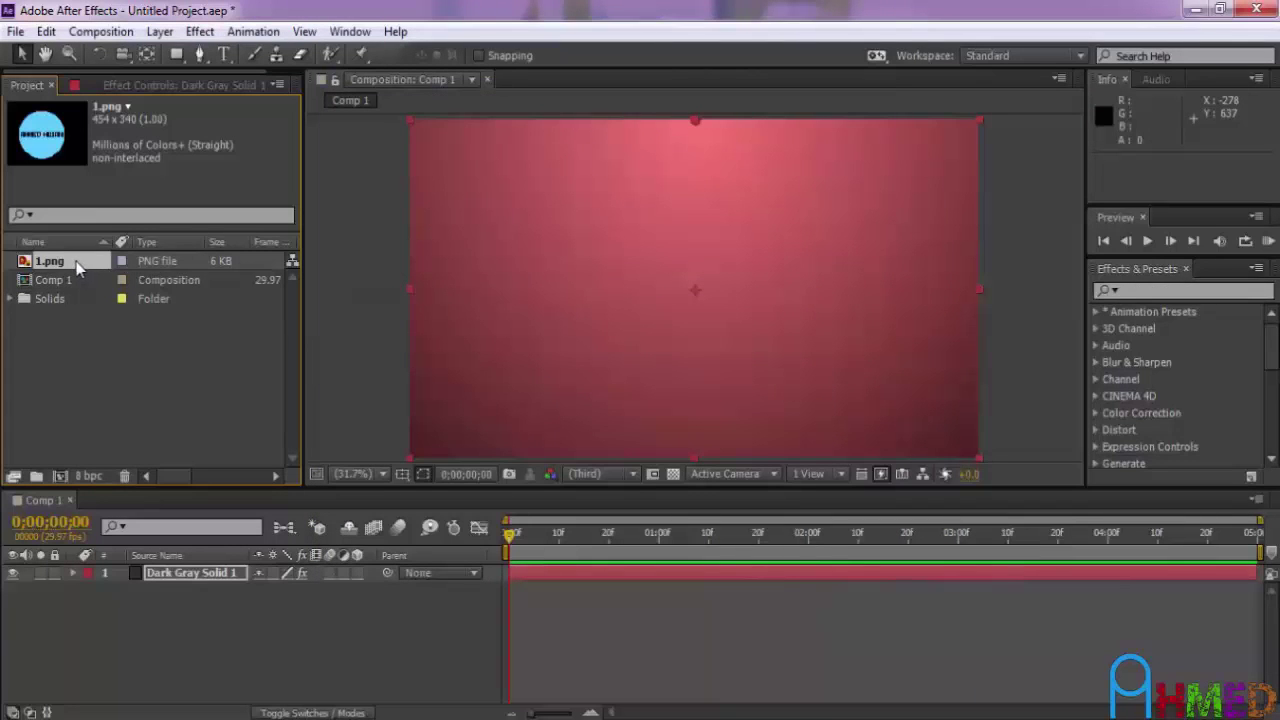
drag(78, 266, 177, 575)
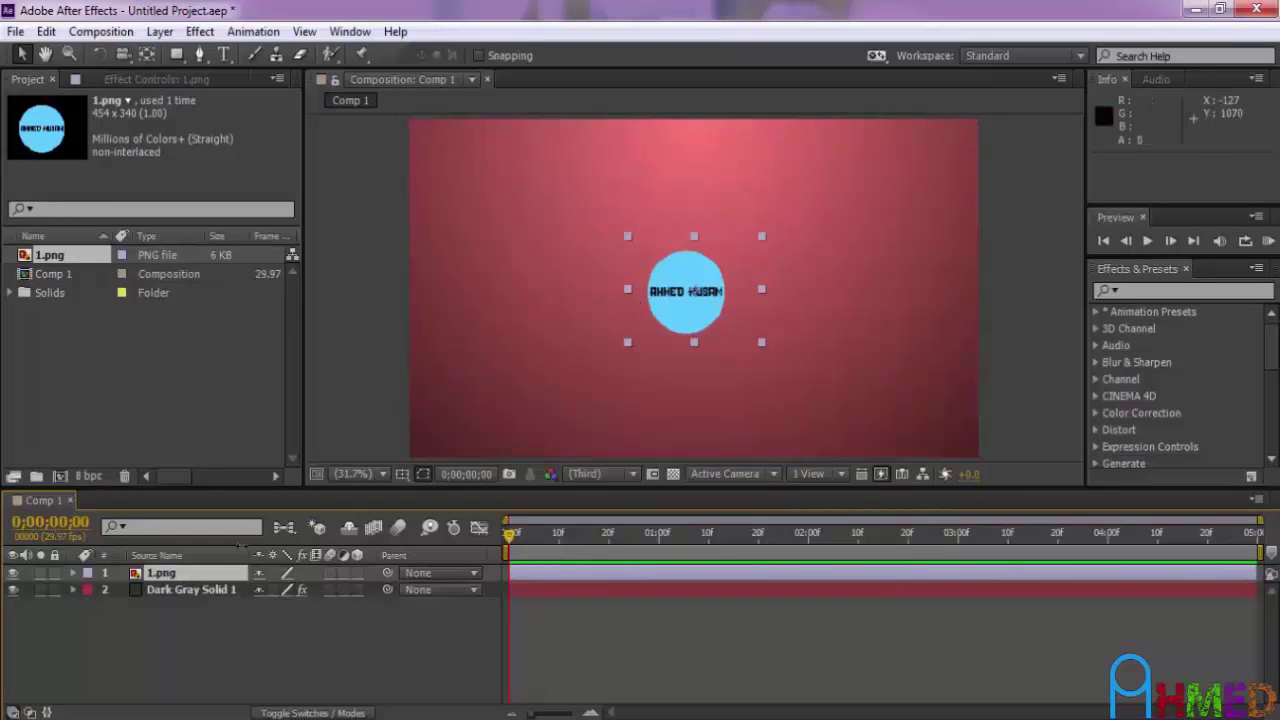
- Pre-compose the 1.png layer into a precomp named 1
right_click(197, 580)
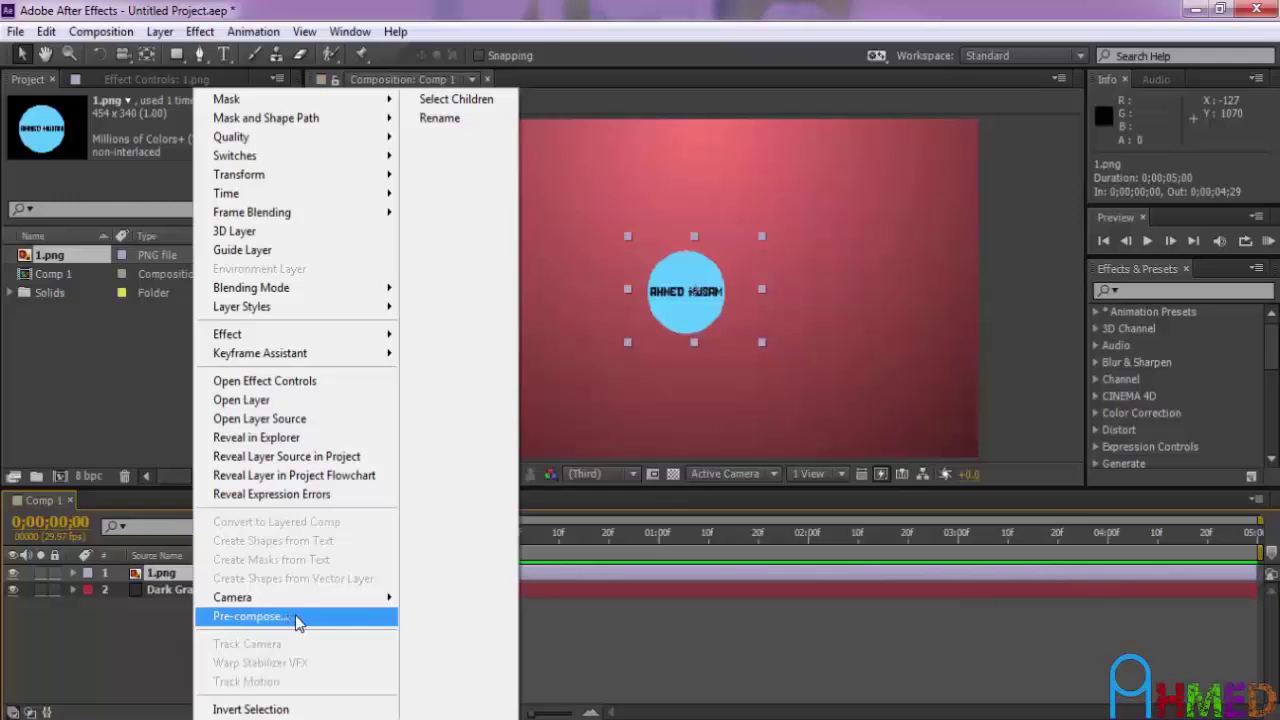
click(297, 620)
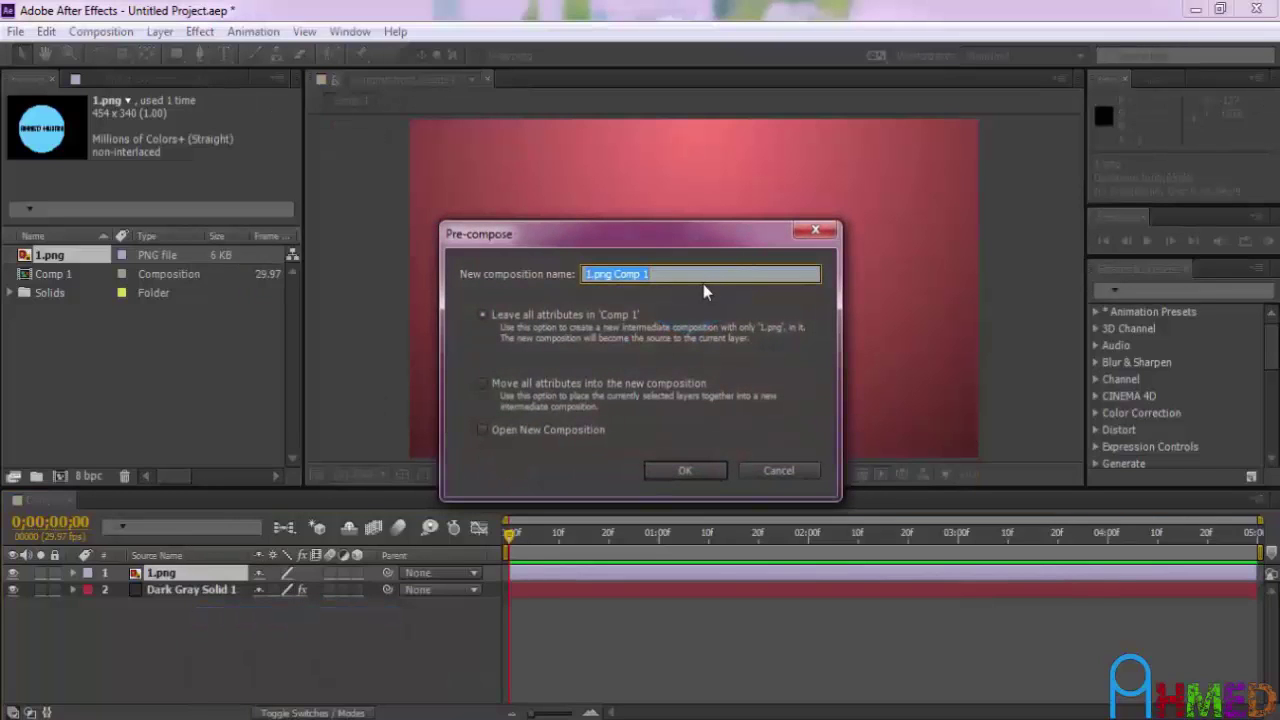
text(1)
click(666, 476)
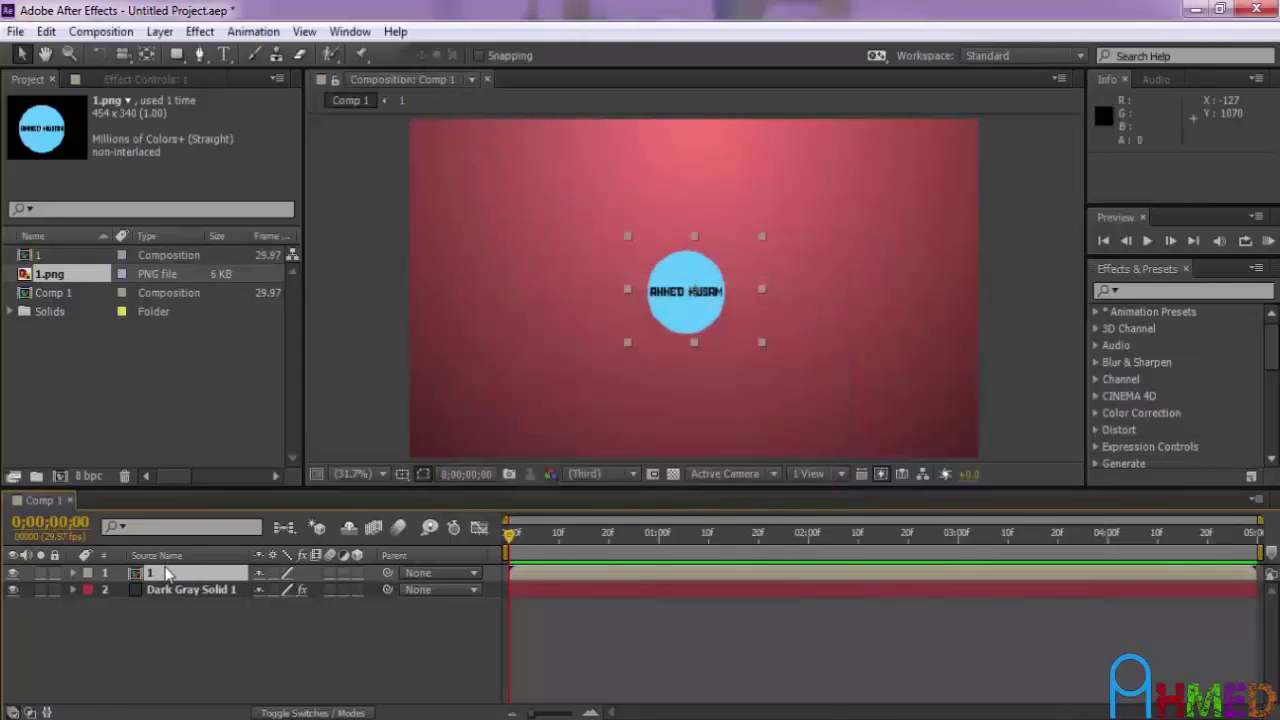
- Pre-compose that layer into a precomp named 2 and open comp 2
right_click(155, 578)
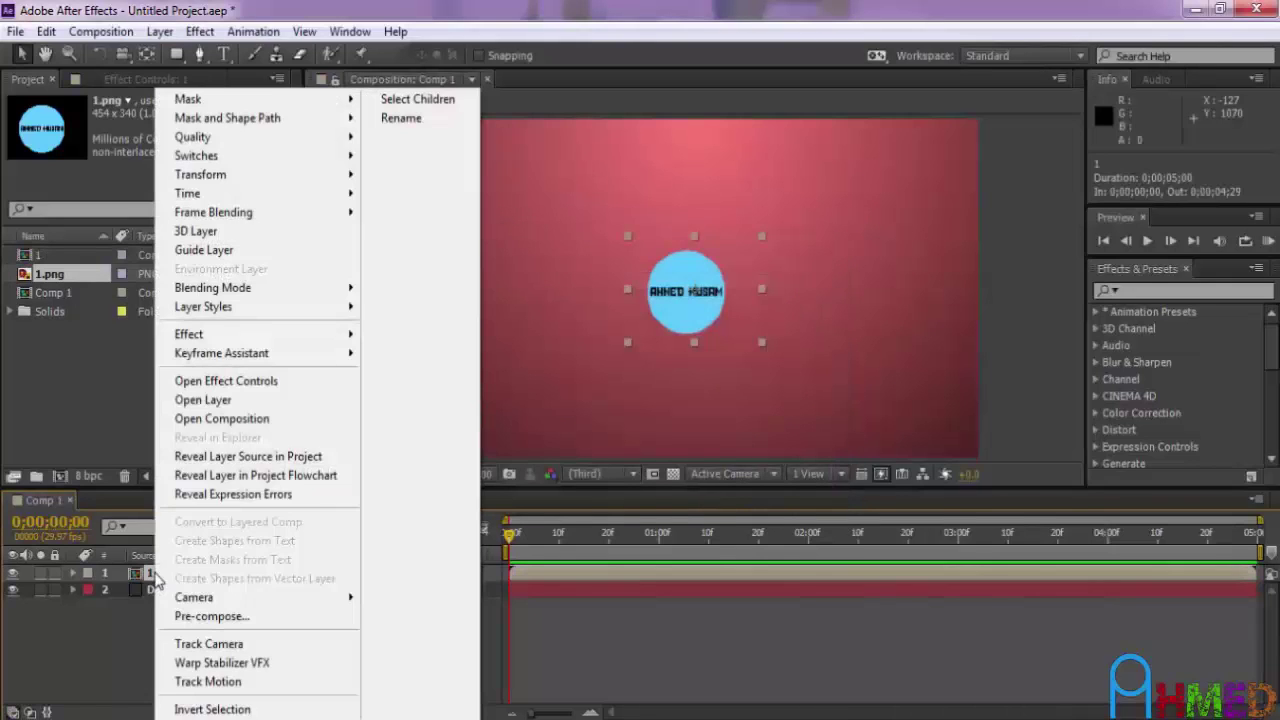
click(233, 617)
text(2)
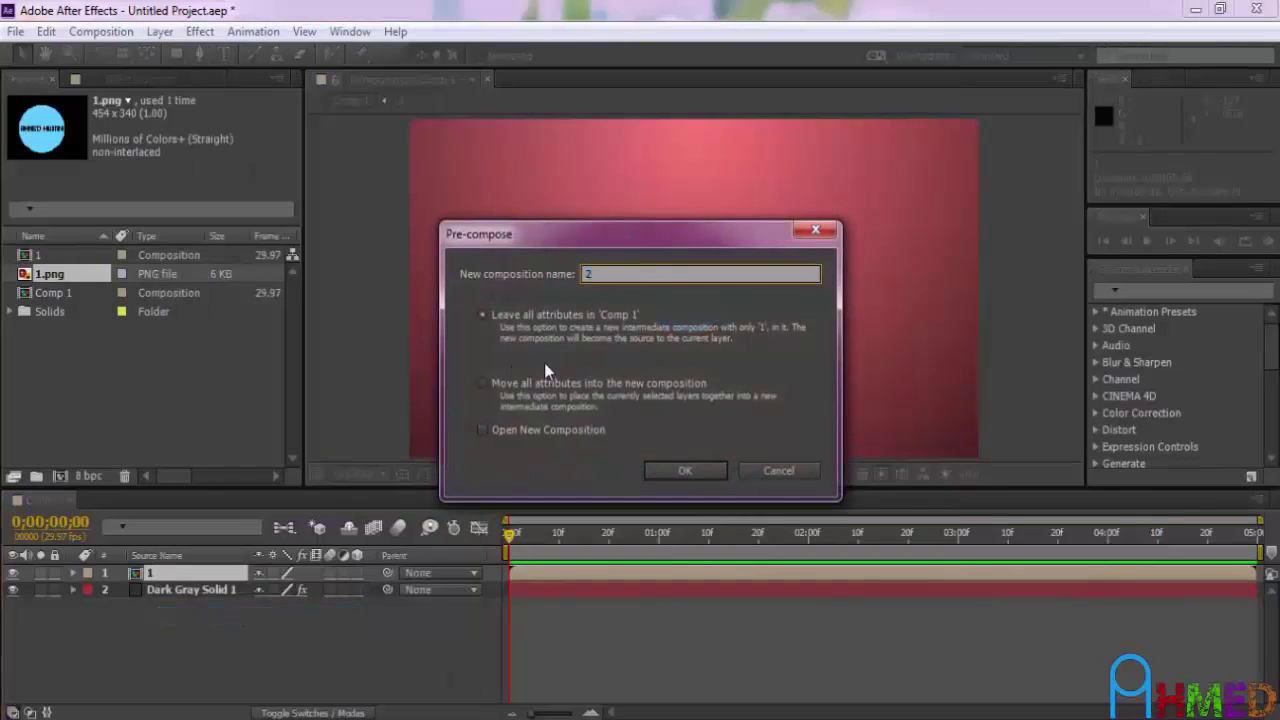
click(666, 470)
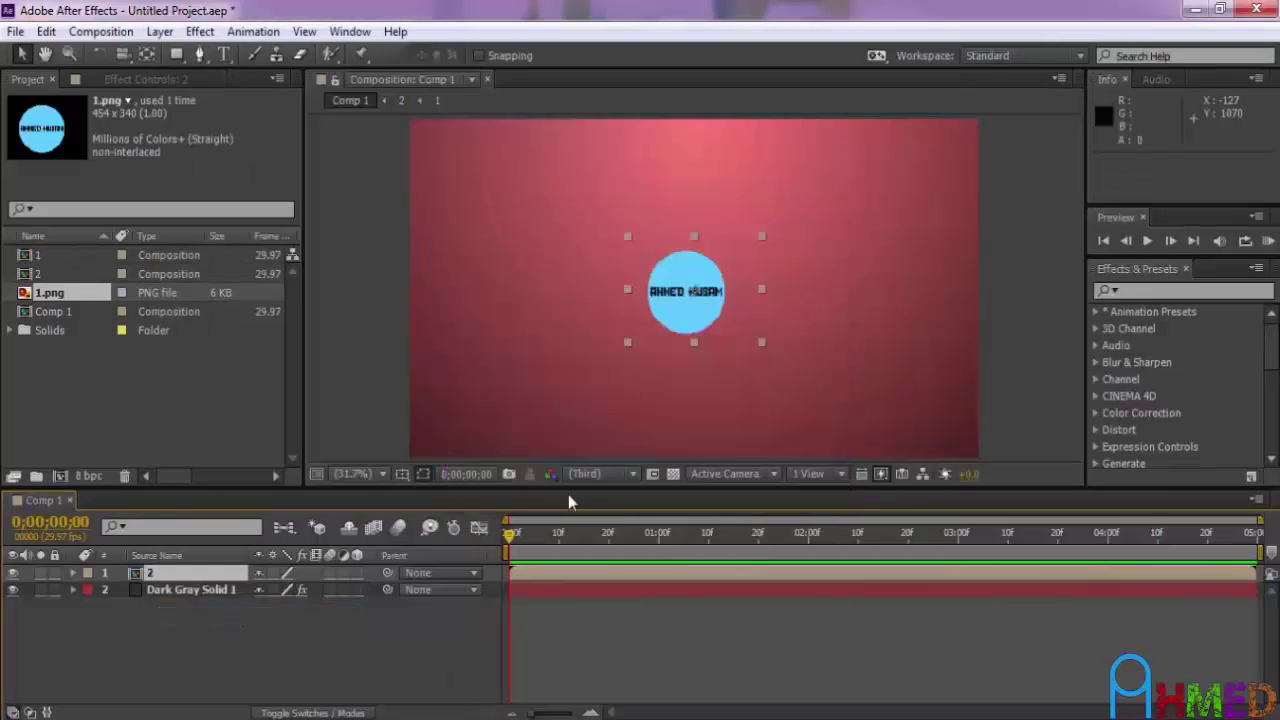
double_click(153, 572)
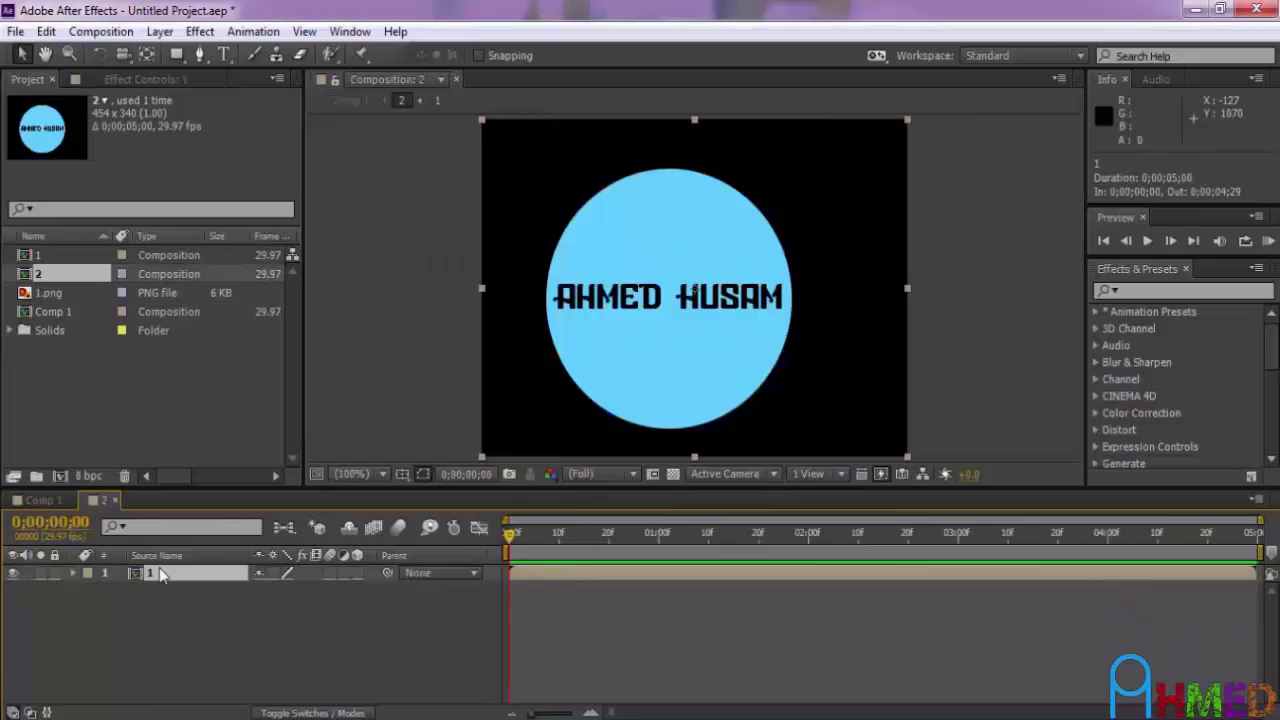
- Draw a tall, thin rectangular mask left of the logo in comp 2
double_click(158, 572)
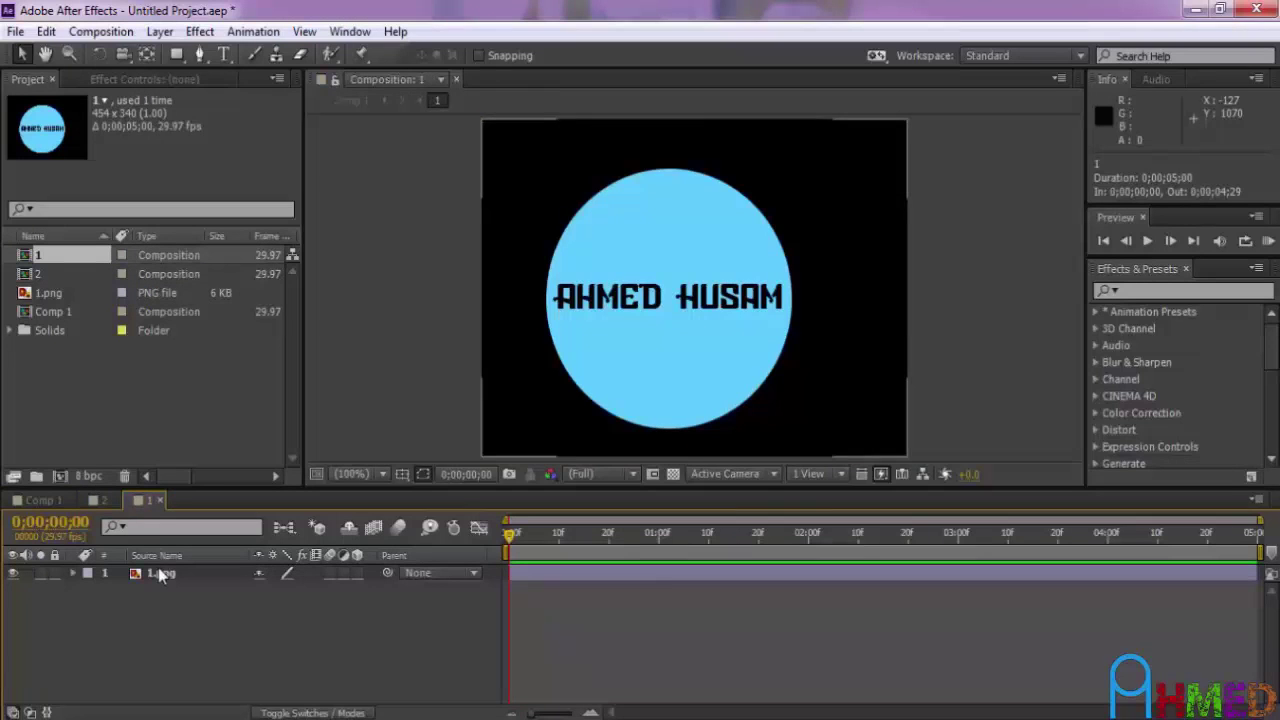
click(96, 501)
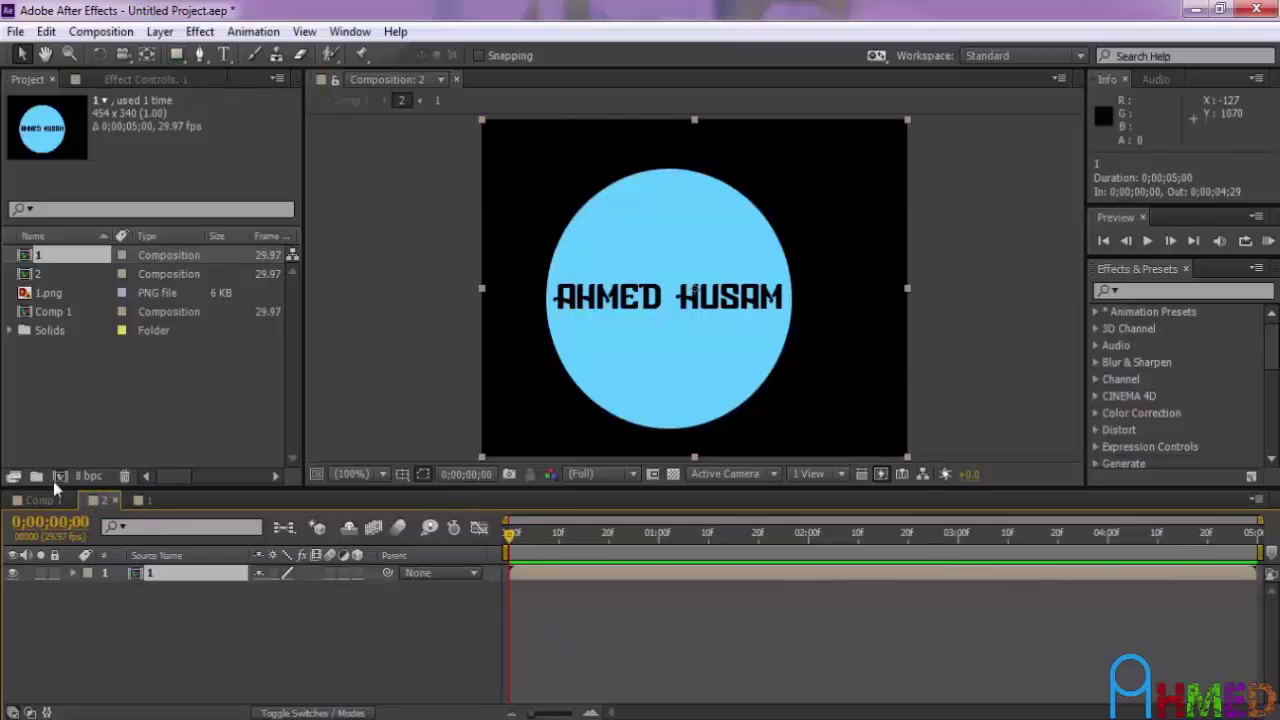
click(176, 54)
drag(406, 119, 456, 456)
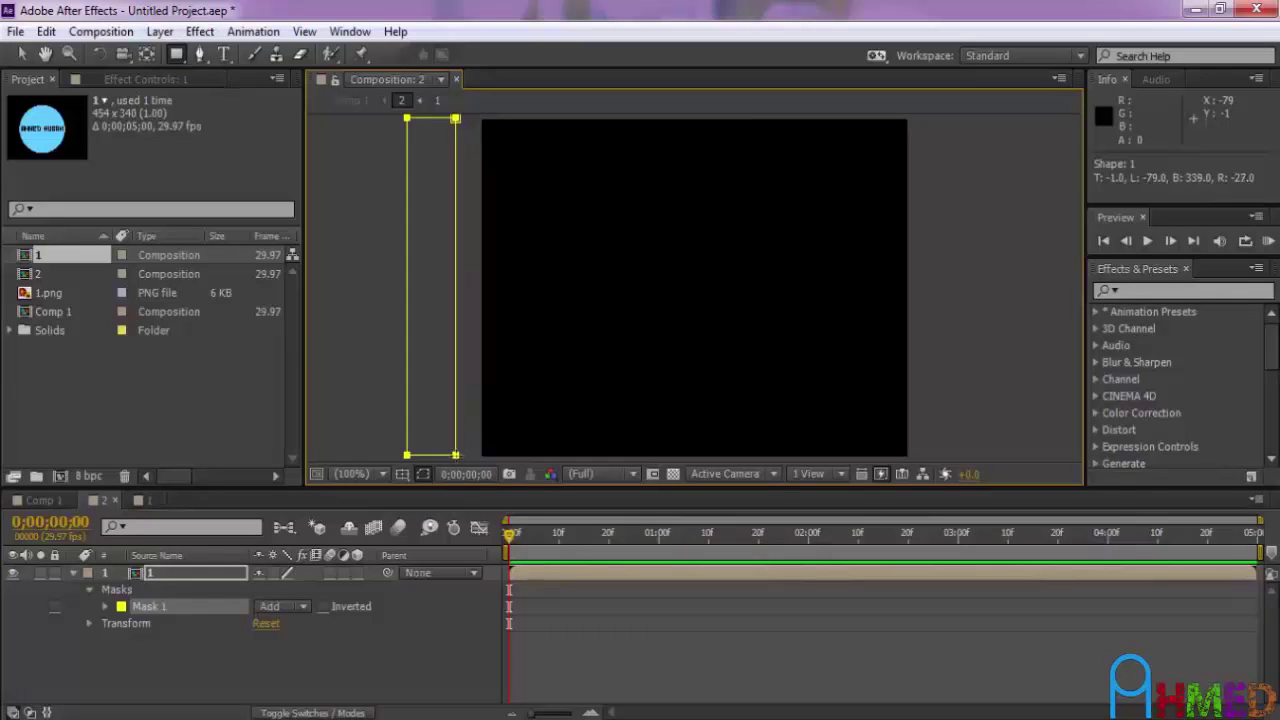
- Keyframe Mask Path at 1s, then at 0s move the strip to the right edge
click(519, 713)
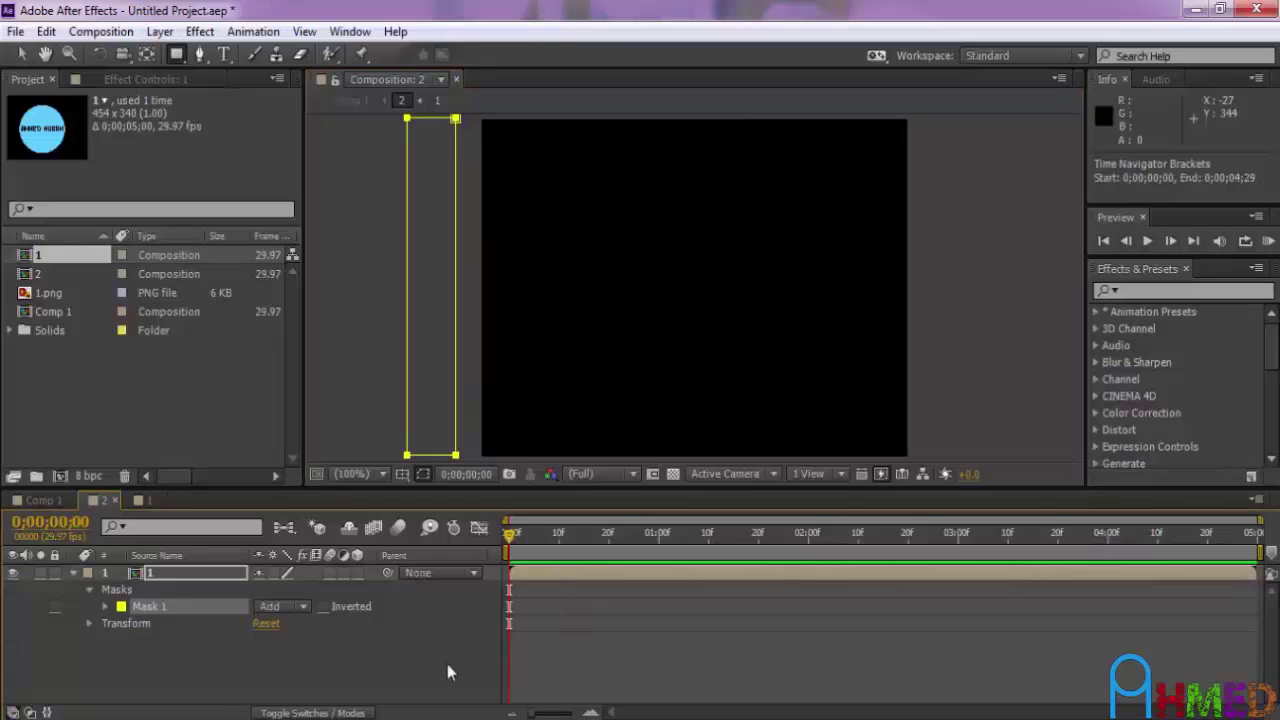
drag(508, 538, 660, 541)
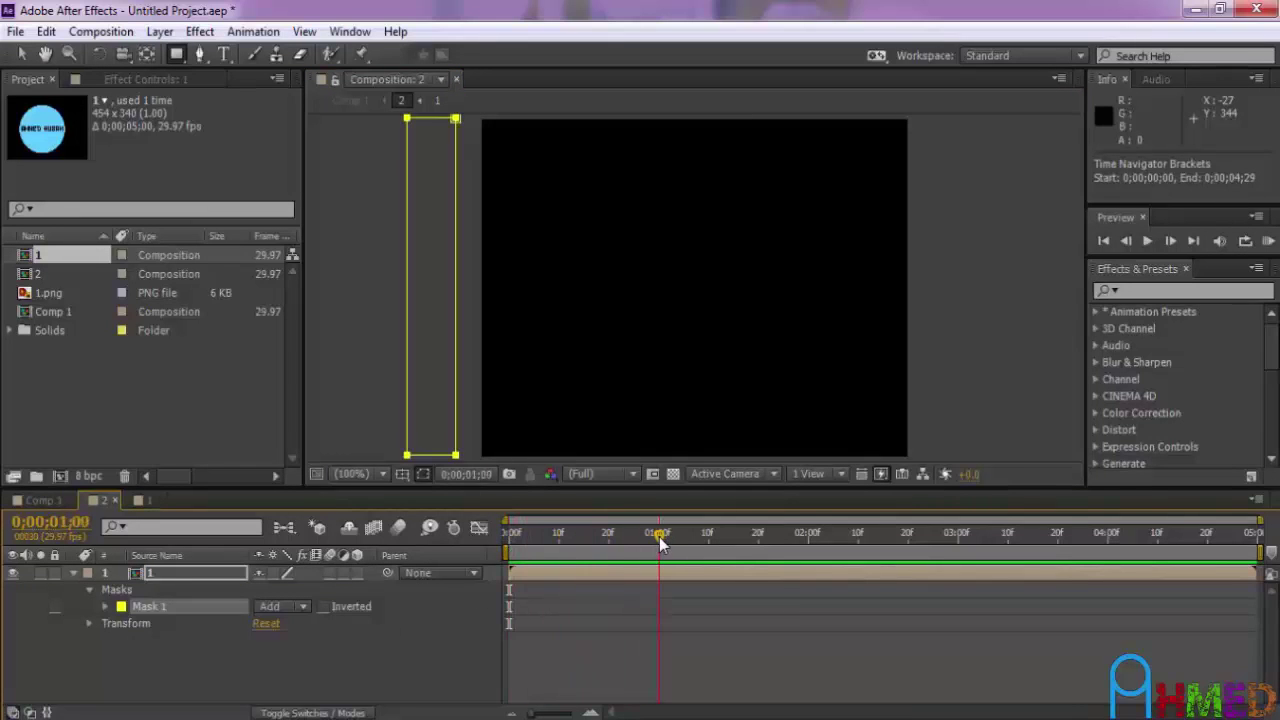
click(106, 607)
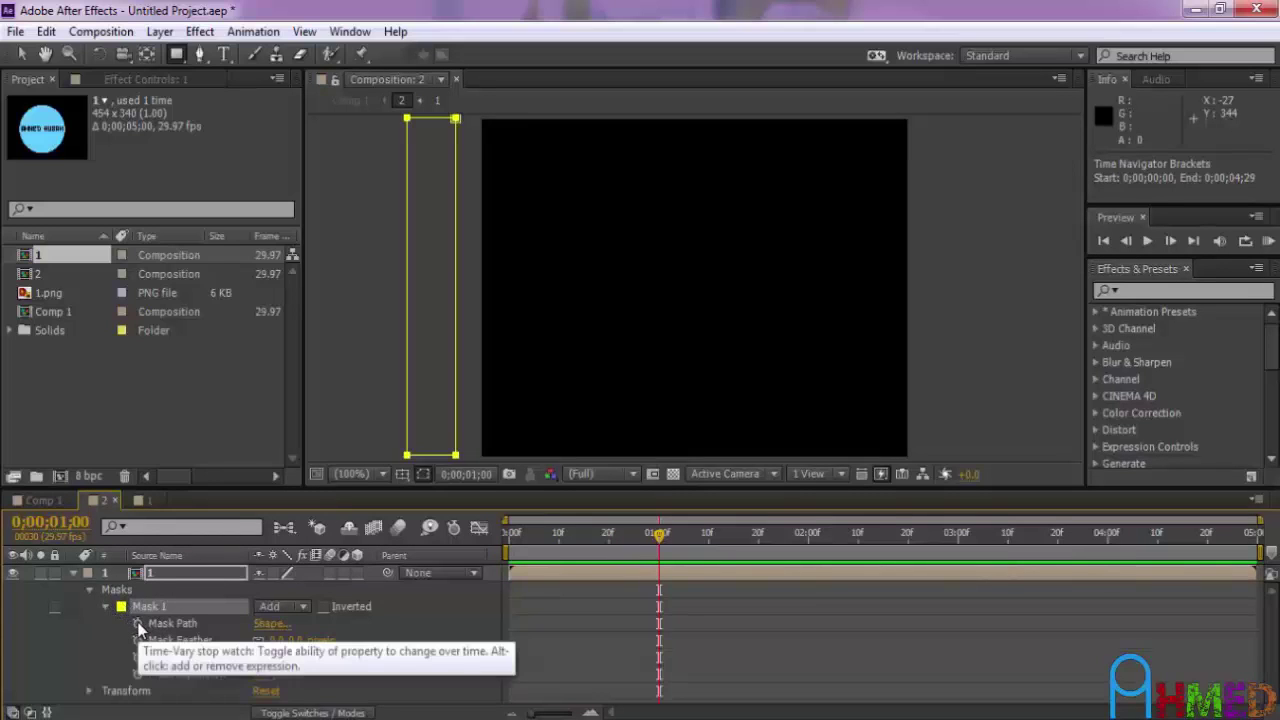
click(138, 623)
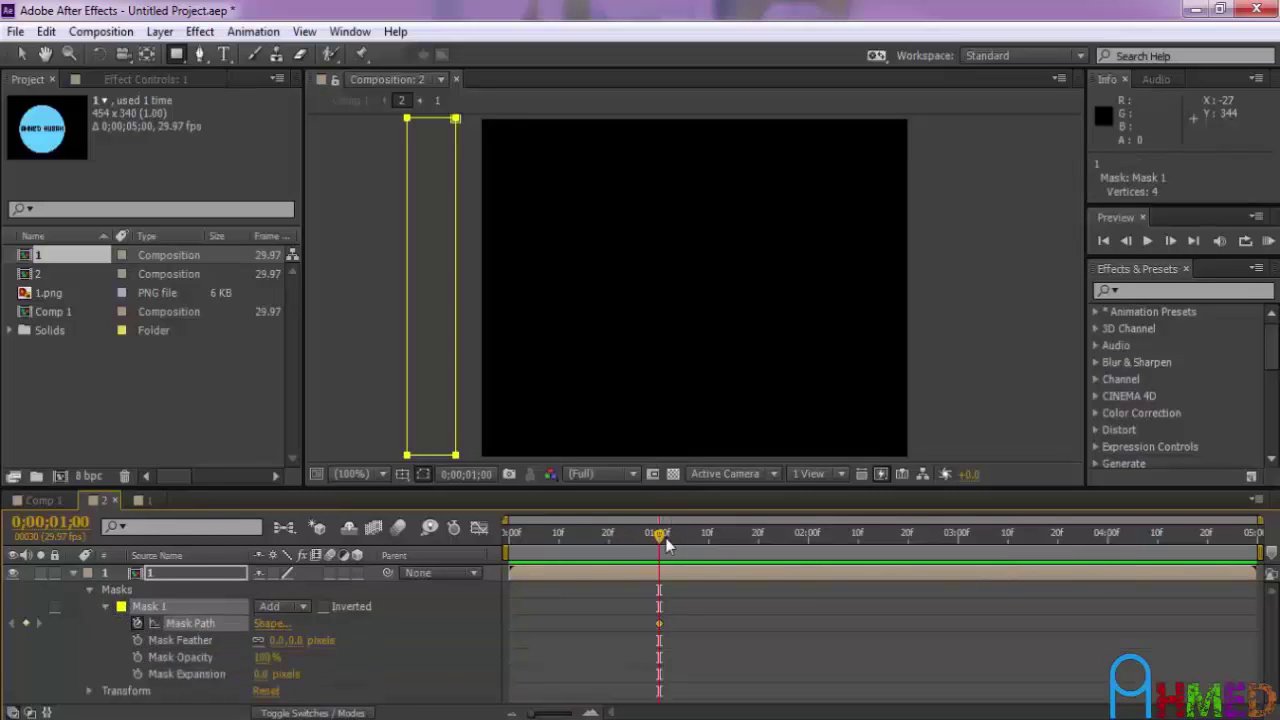
drag(659, 540, 505, 540)
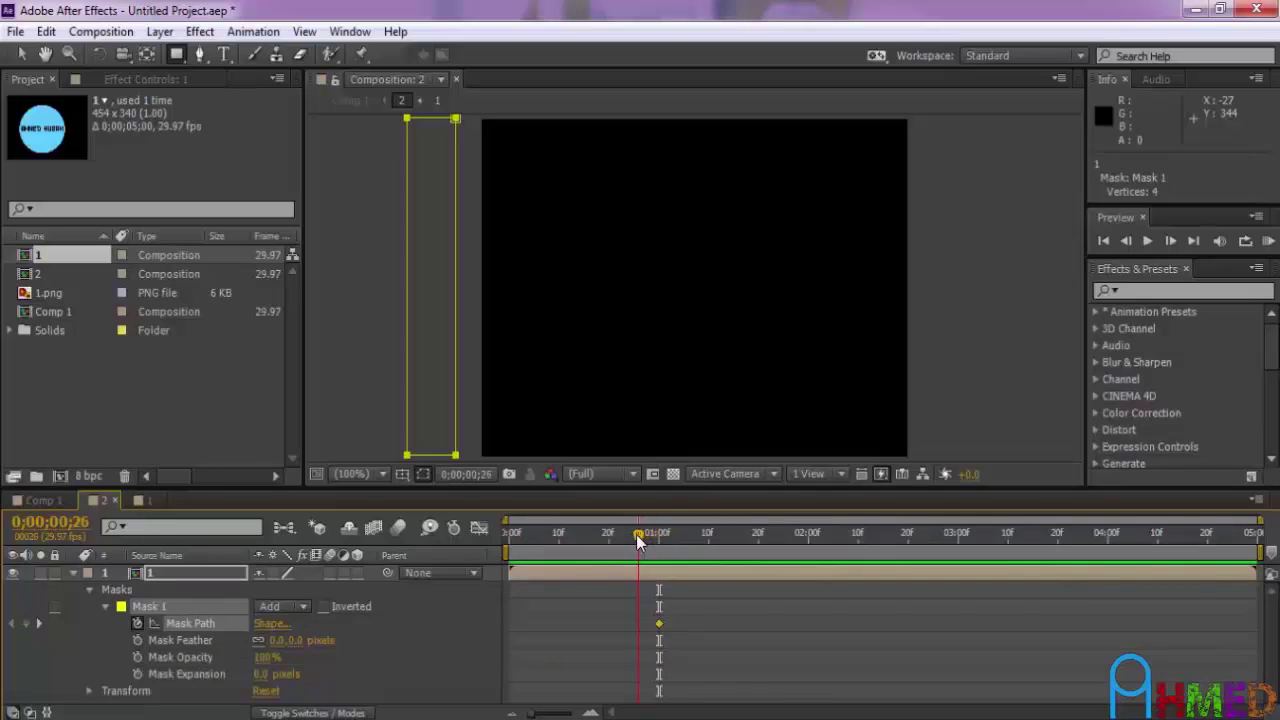
click(22, 55)
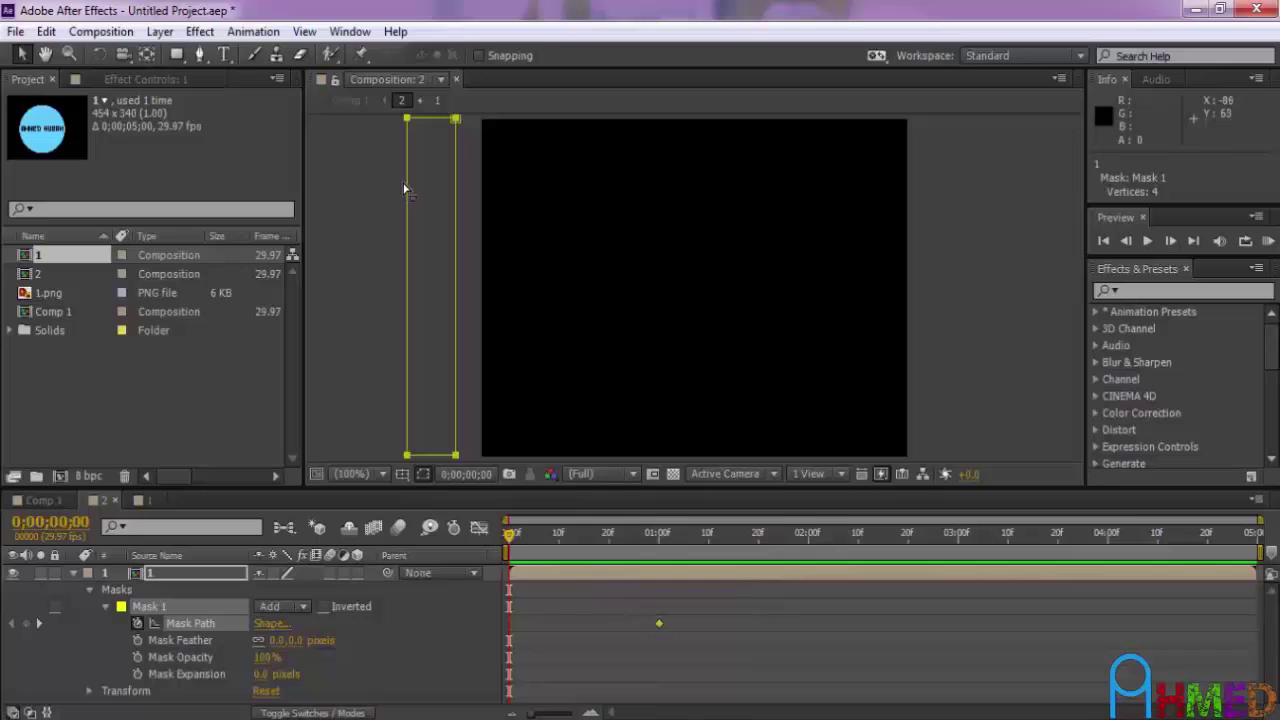
drag(414, 186, 907, 192)
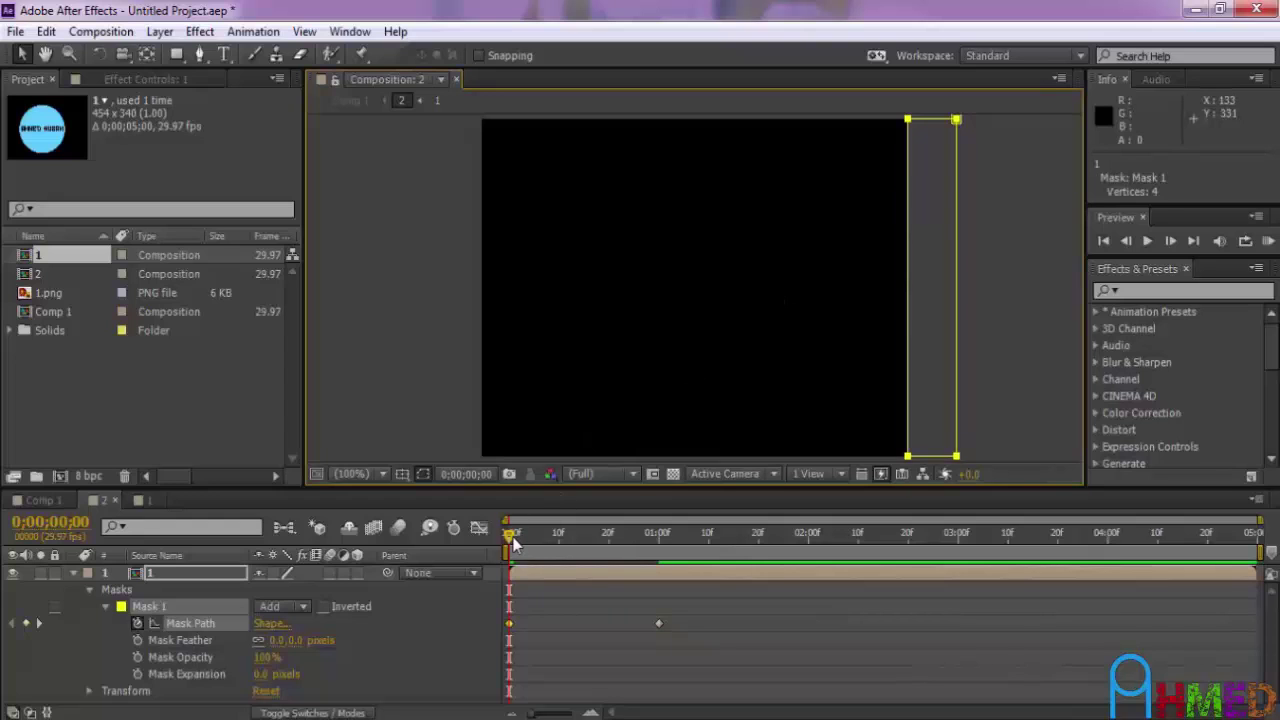
mouse_move(510, 537)
mouse_down()
mouse_move(638, 546)
mouse_move(588, 540)
mouse_up()
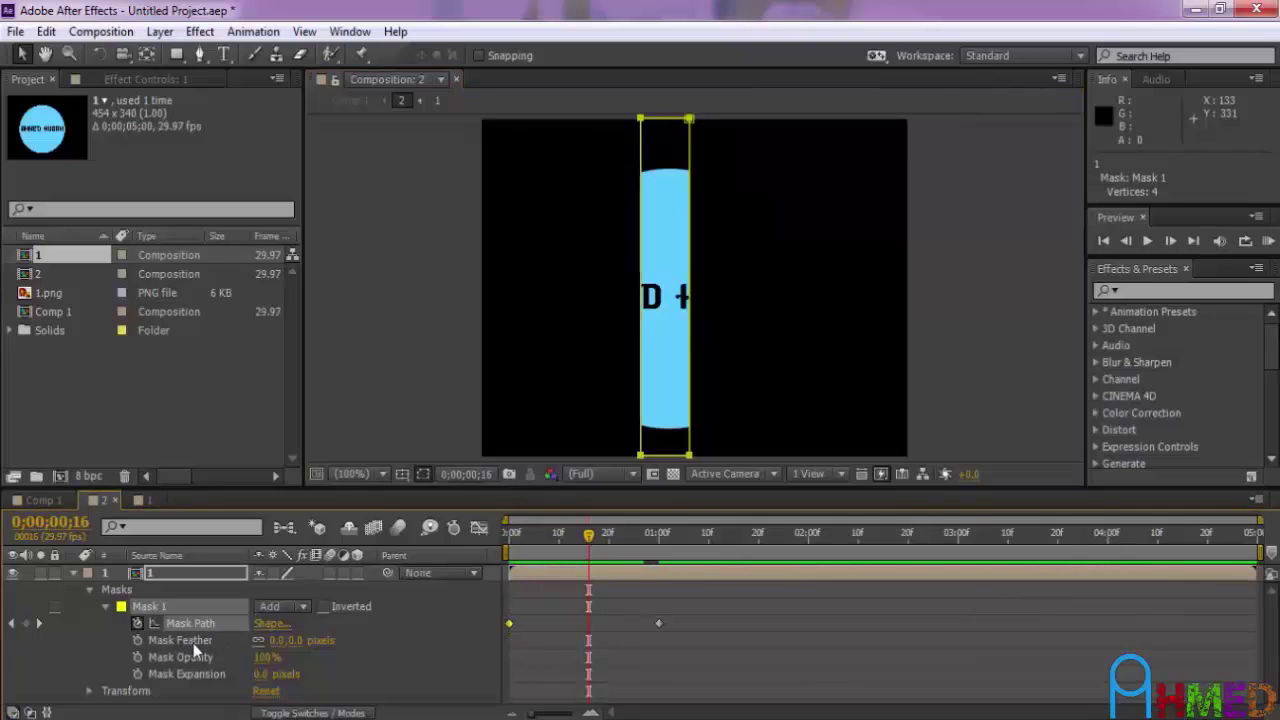
- Set Mask 1's feather to 70 pixels
click(297, 640)
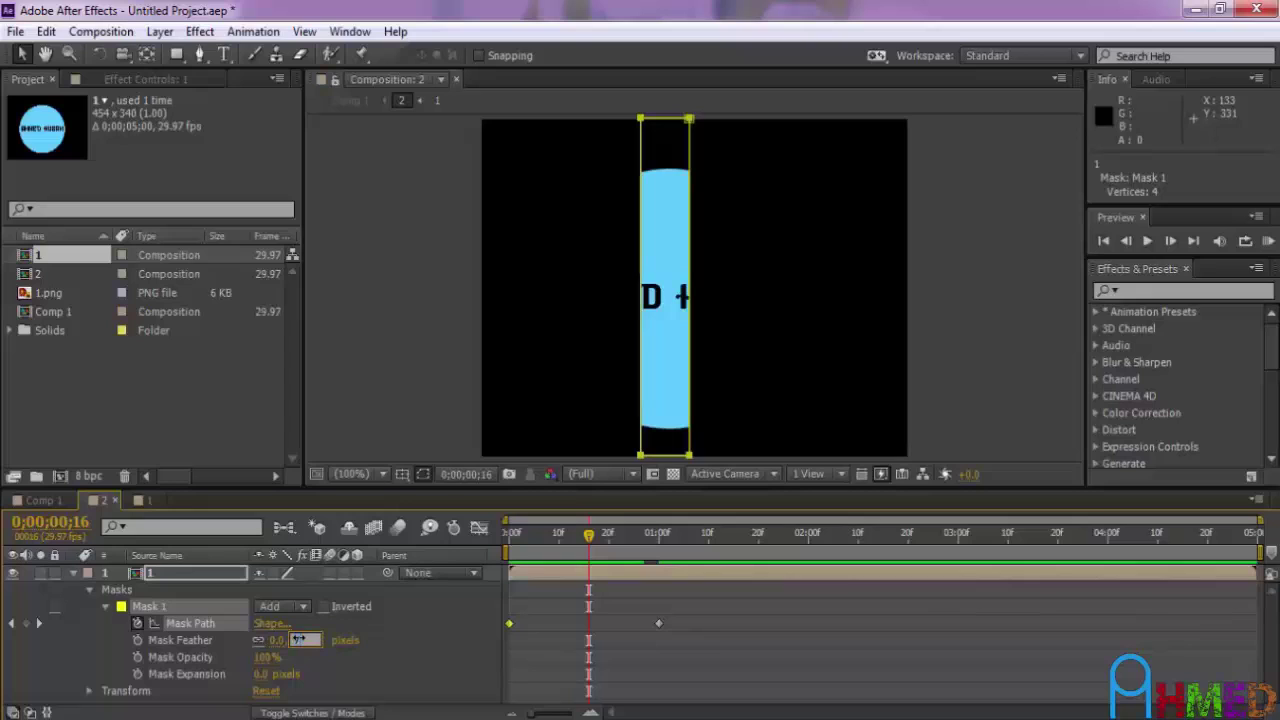
text(70)
key(Return)
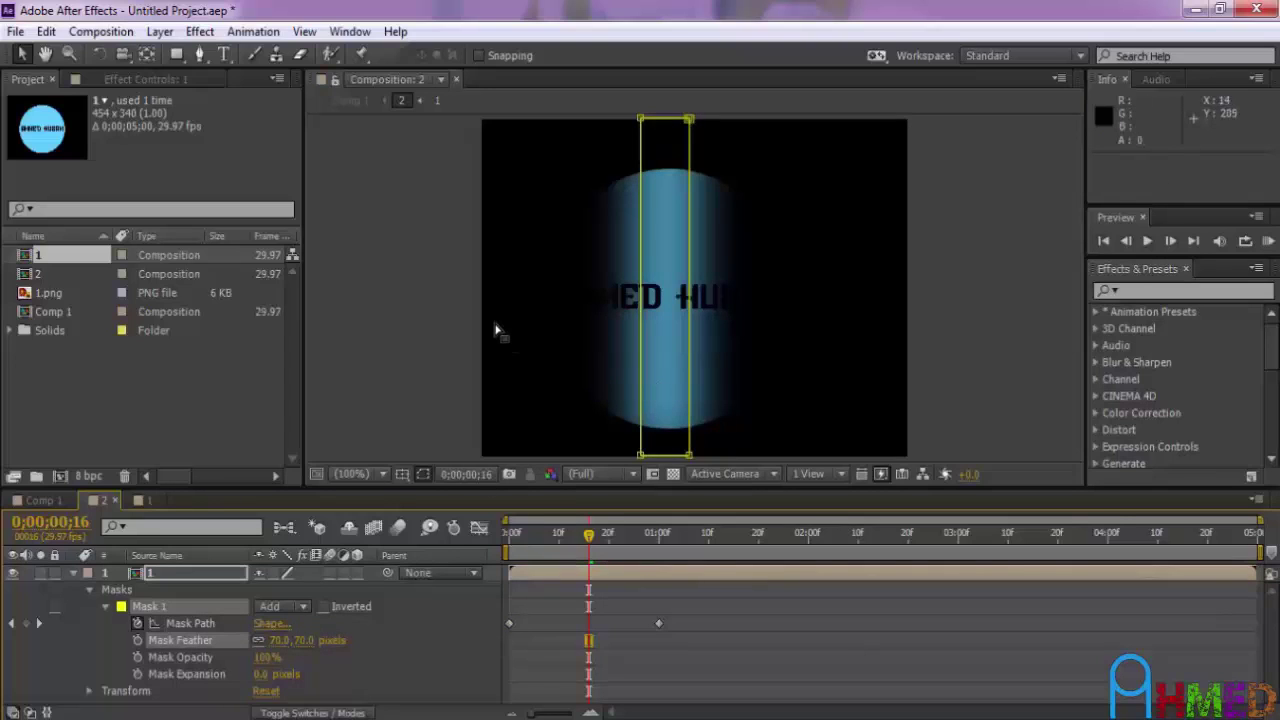
- Apply Fast Blur with Blurriness 15 to the masked strip layer
click(200, 32)
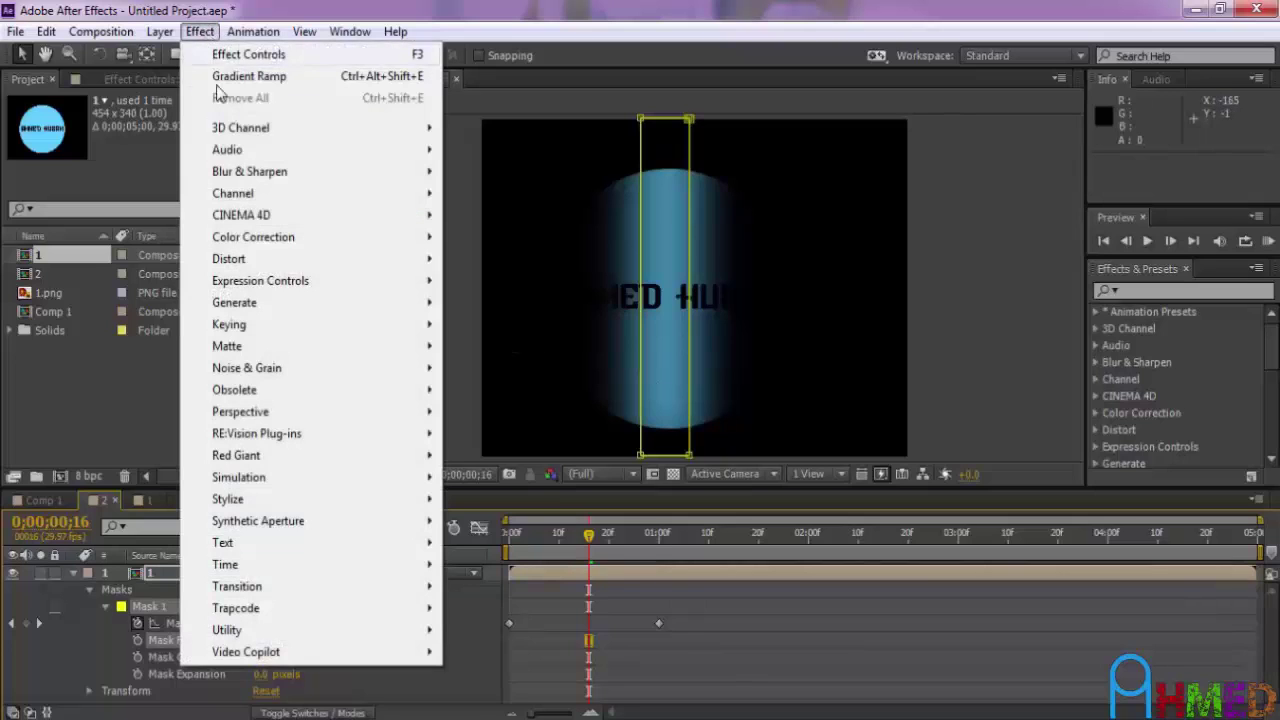
mouse_move(340, 176)
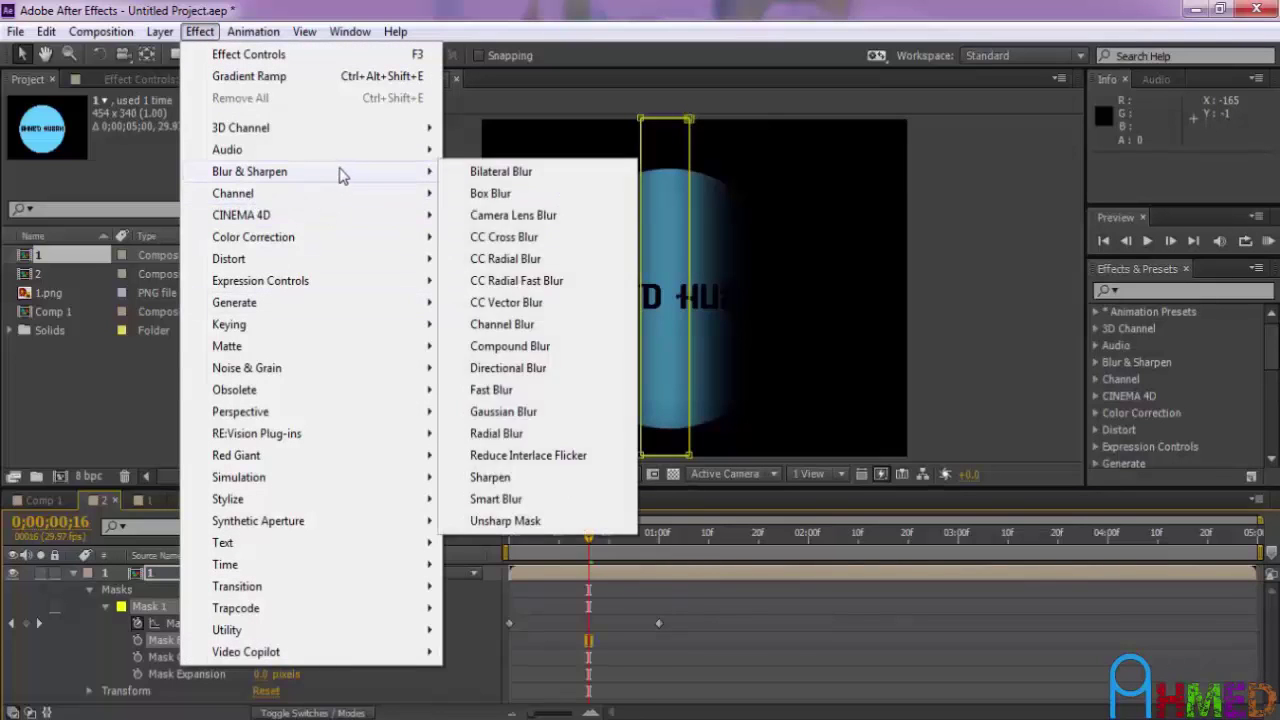
click(517, 389)
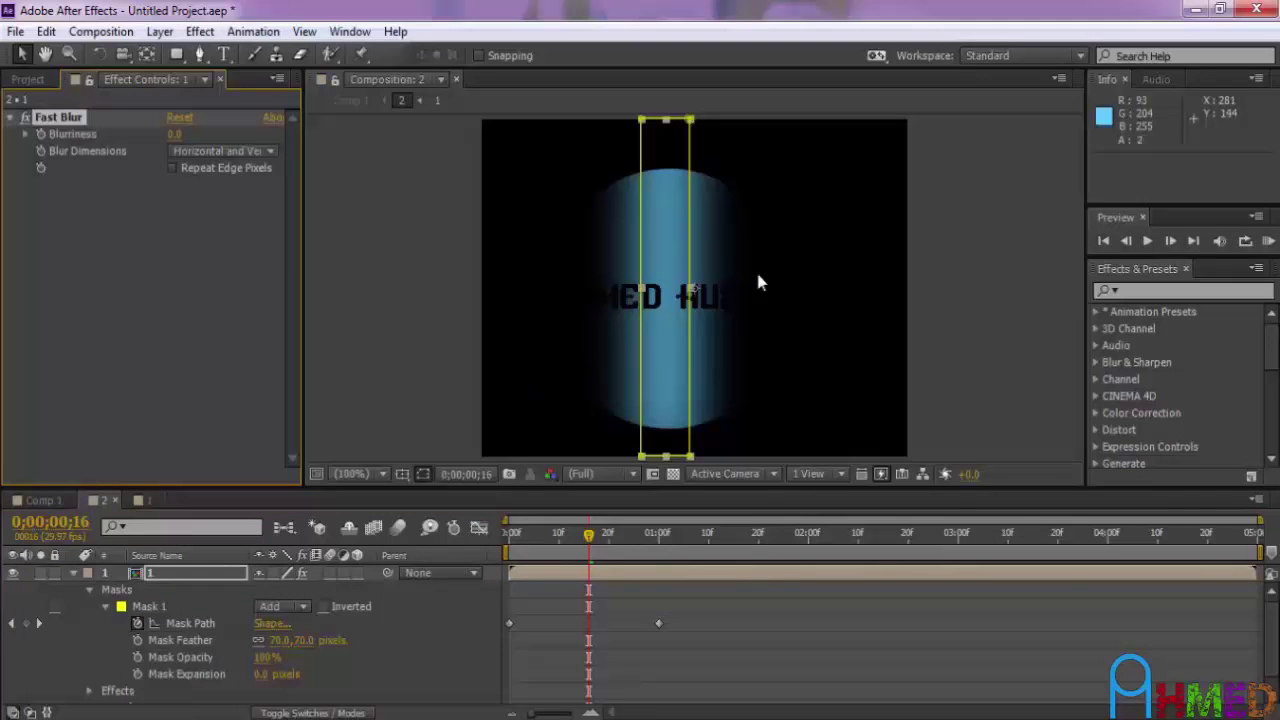
click(174, 134)
text(15)
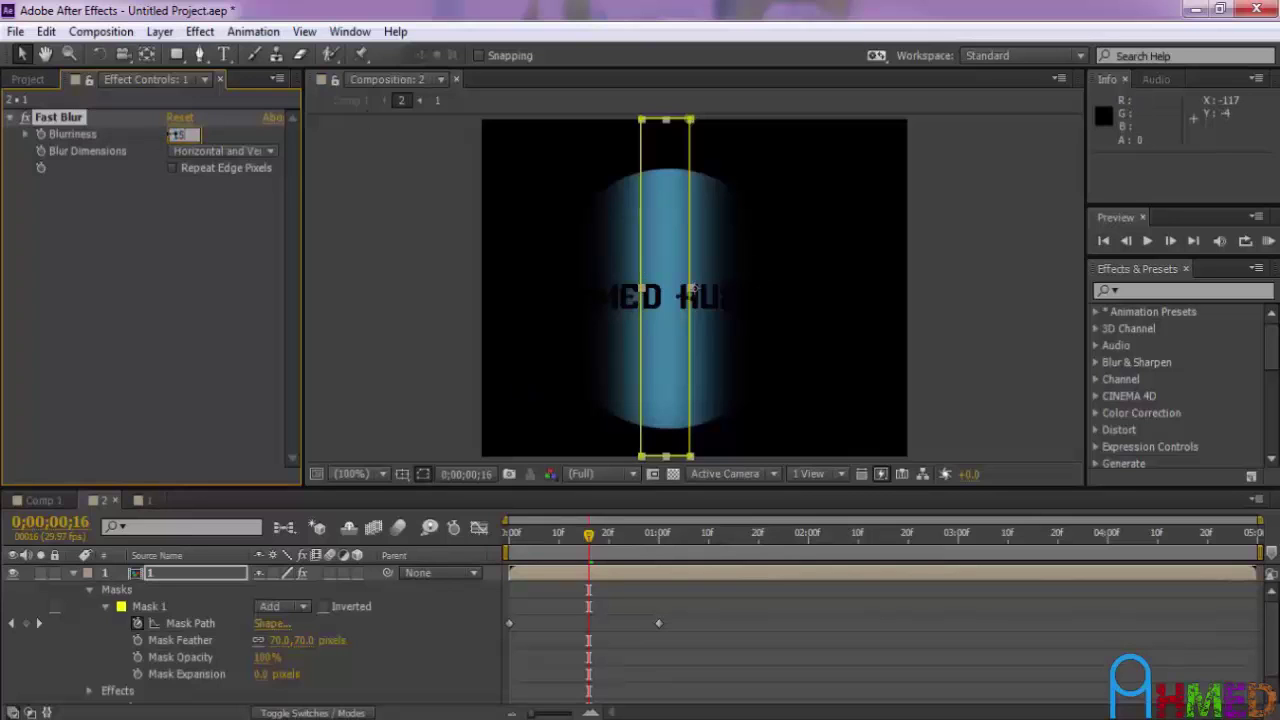
key(Return)
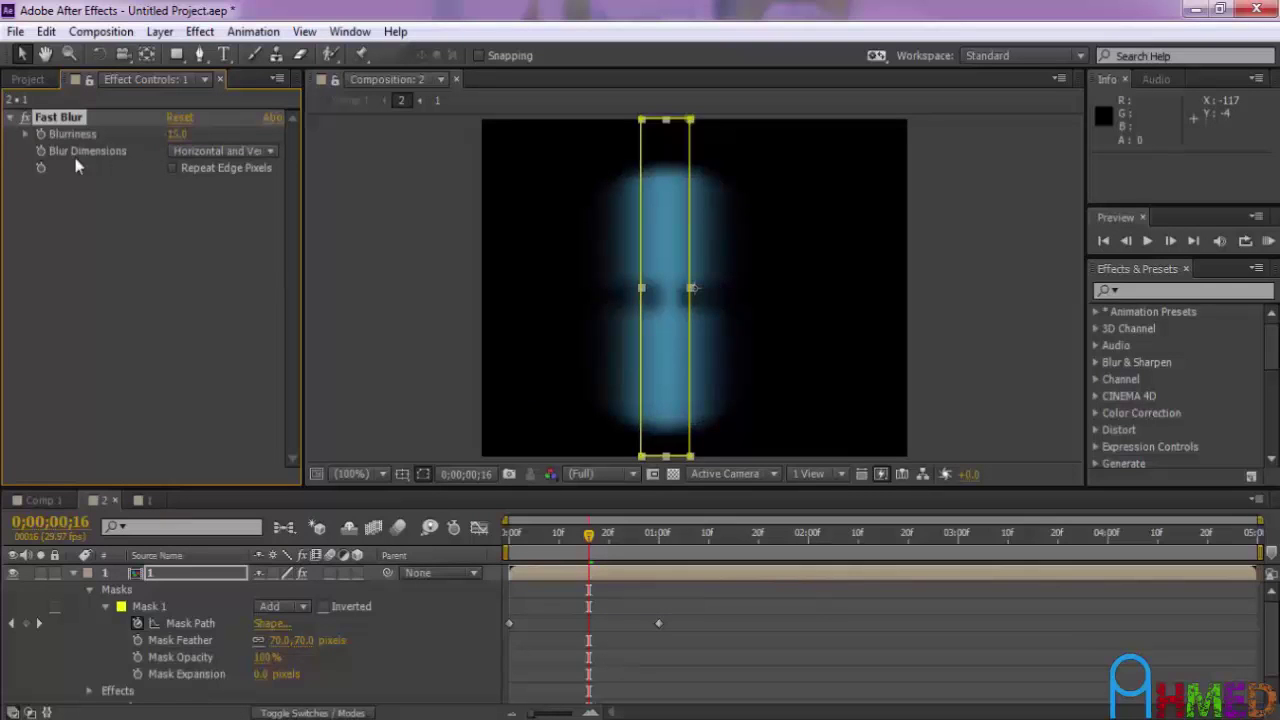
click(39, 497)
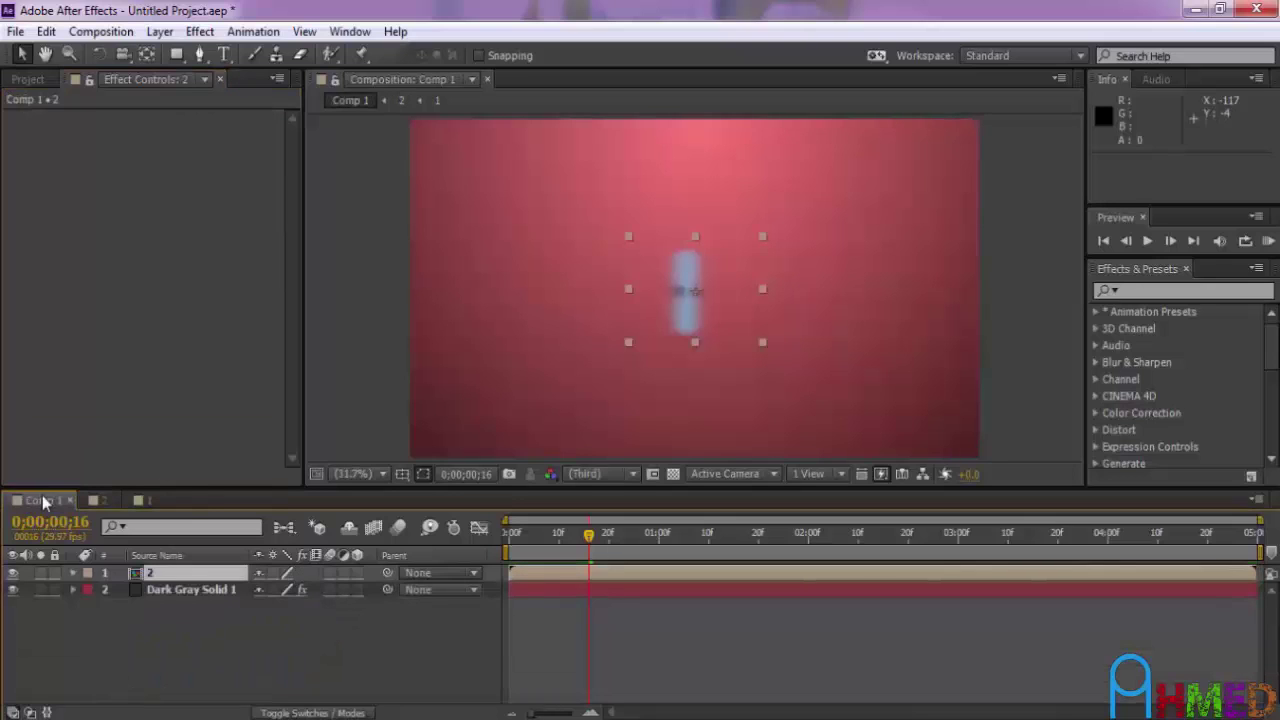
- Drag composition 1 from the Project panel into Comp 1 above Dark Gray Solid 1
click(27, 80)
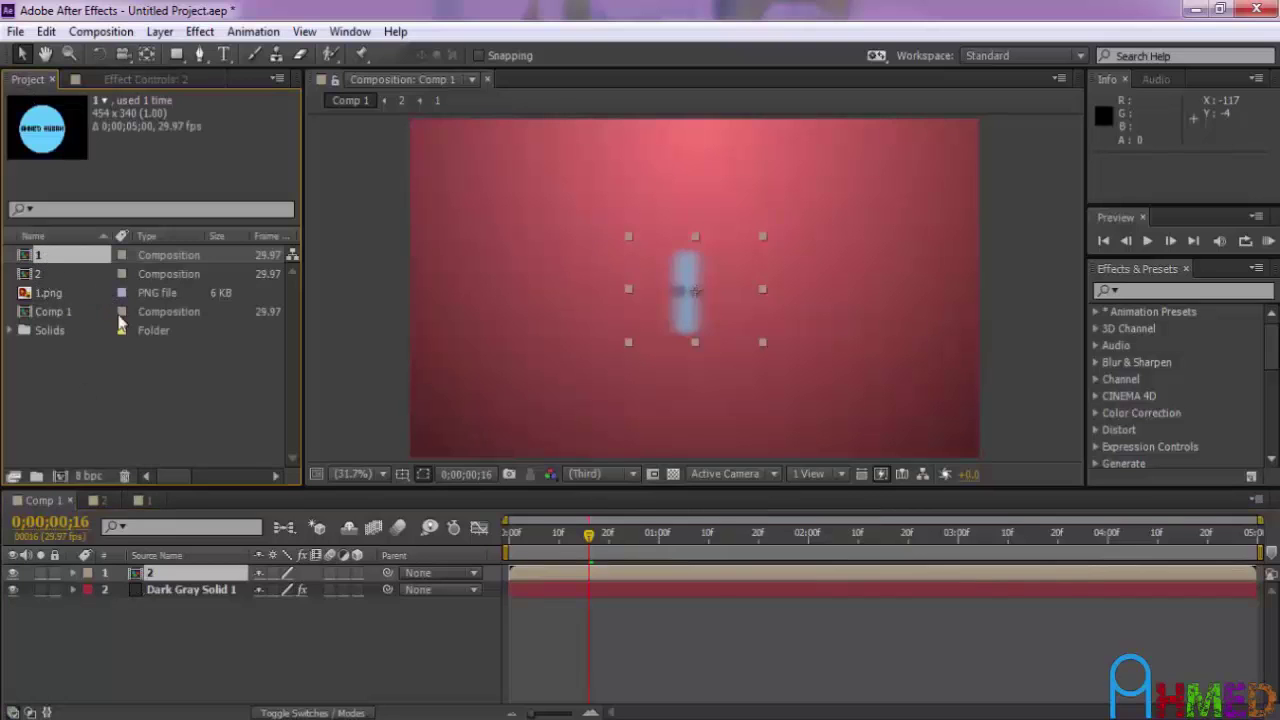
click(145, 500)
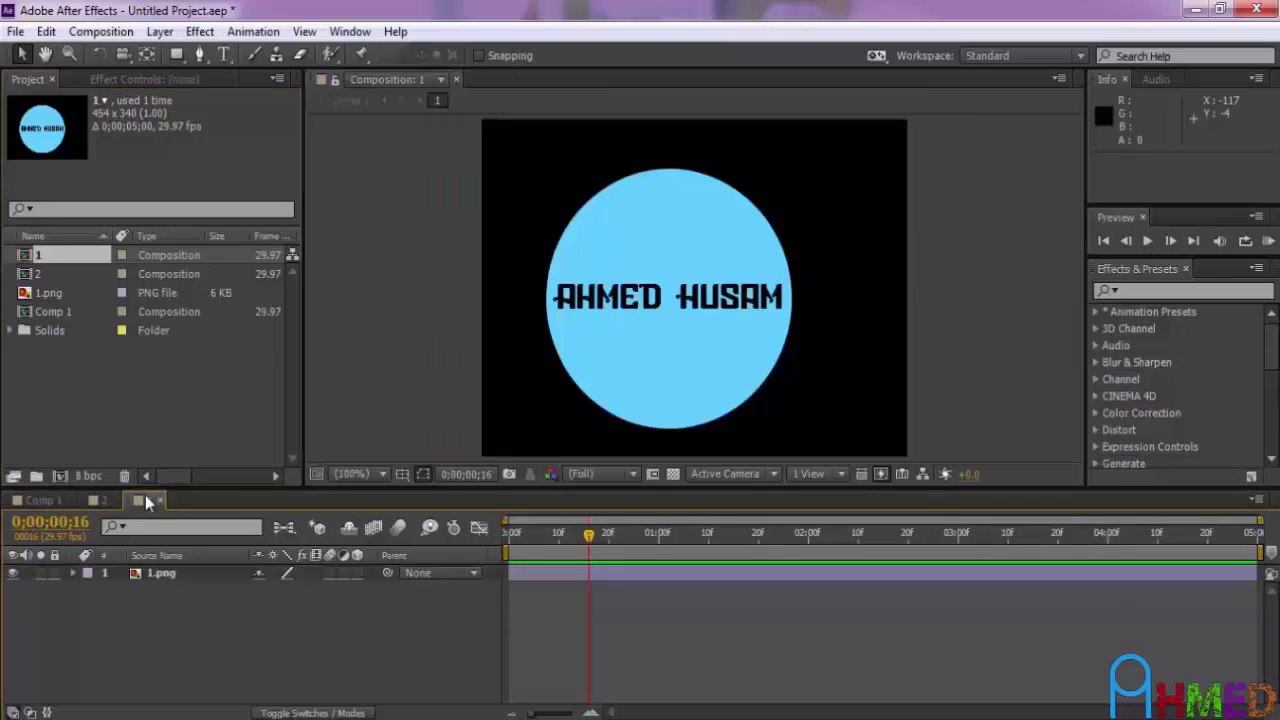
click(30, 500)
drag(44, 262, 128, 586)
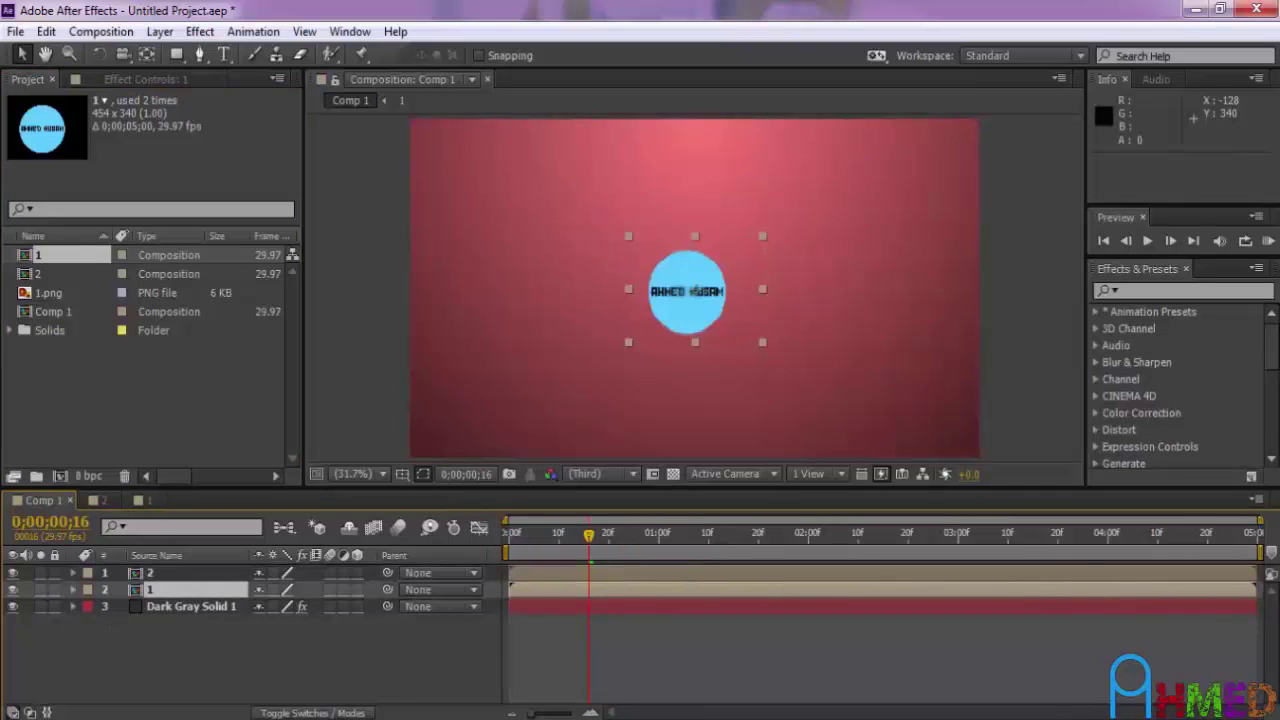
- Apply a Linear Wipe transition to the logo circle layer
click(207, 33)
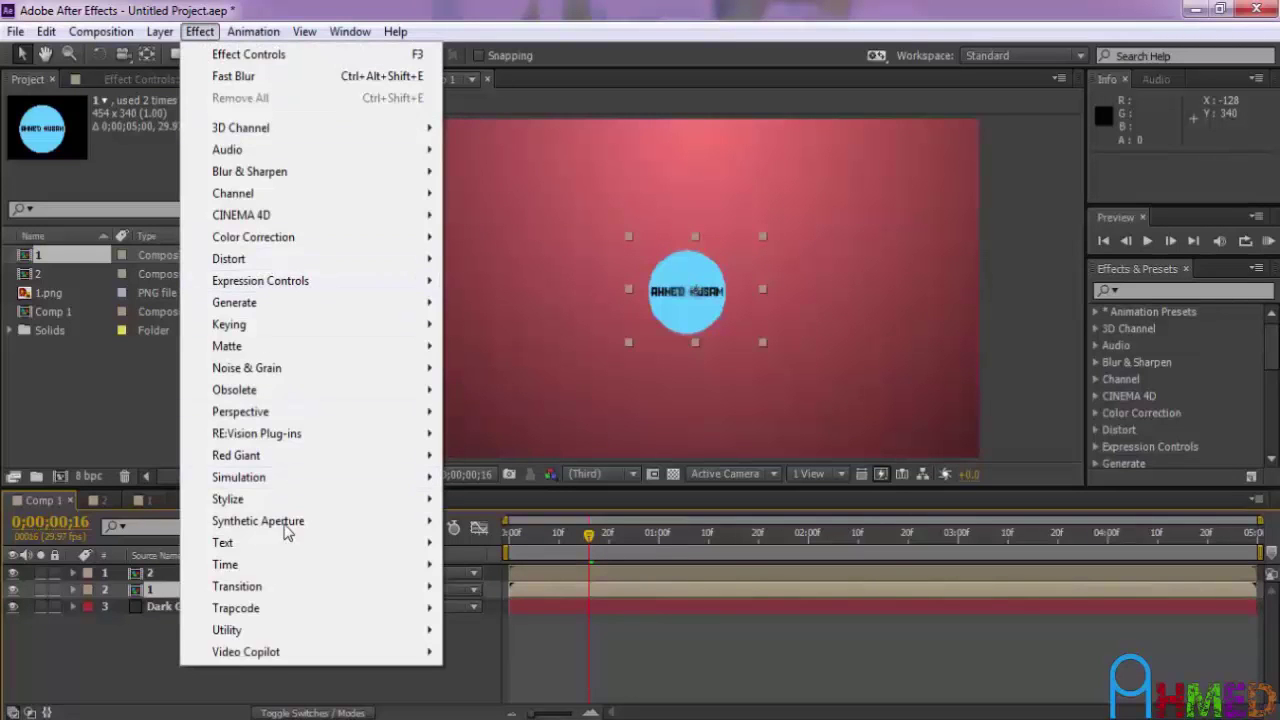
mouse_move(290, 587)
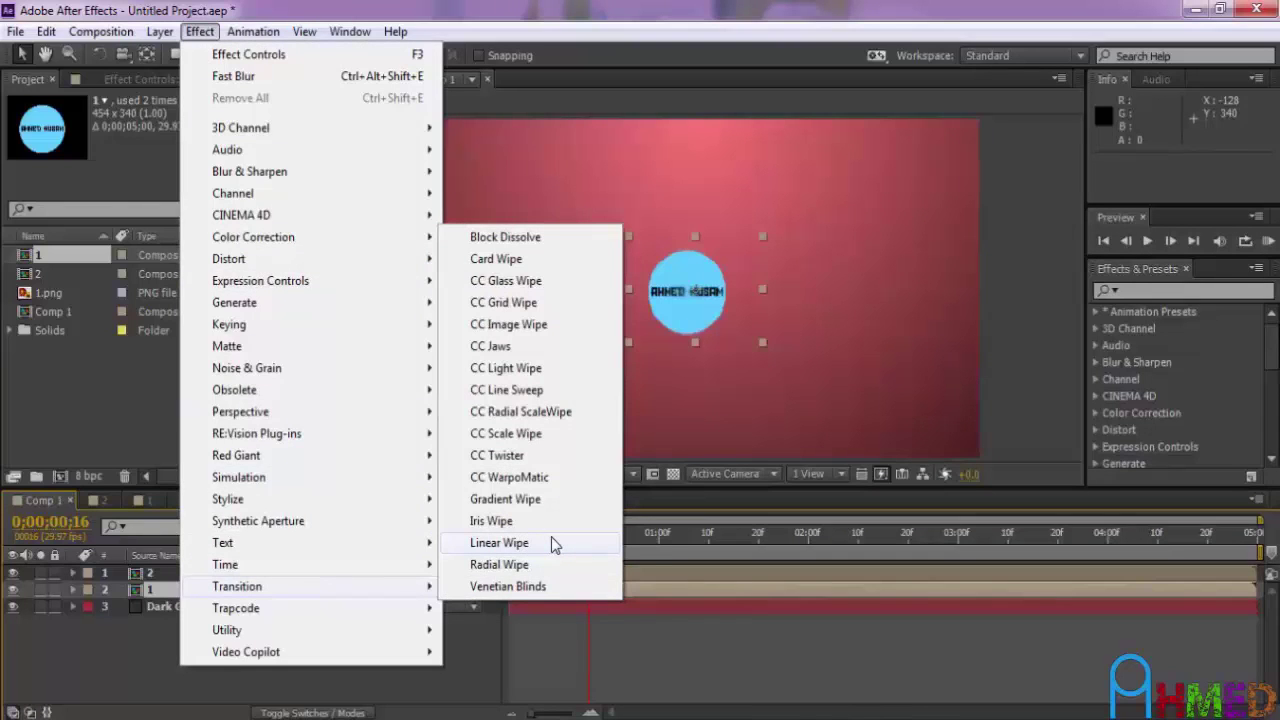
click(554, 543)
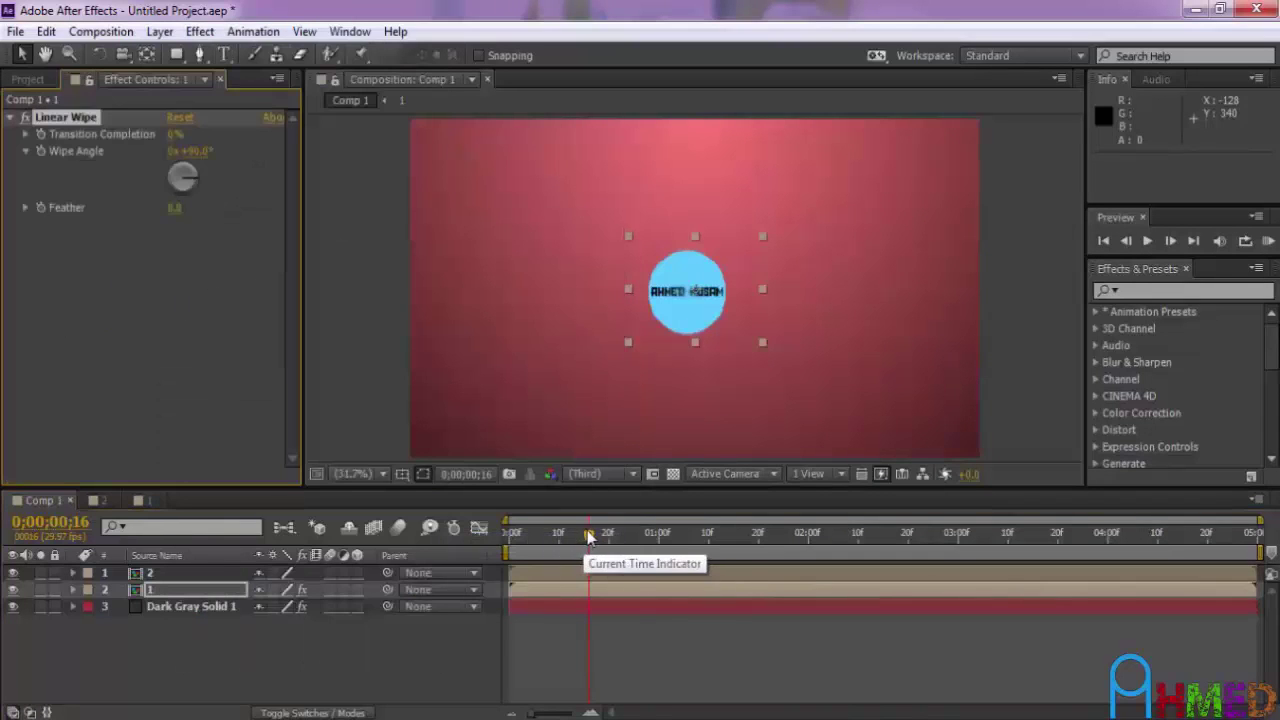
click(13, 590)
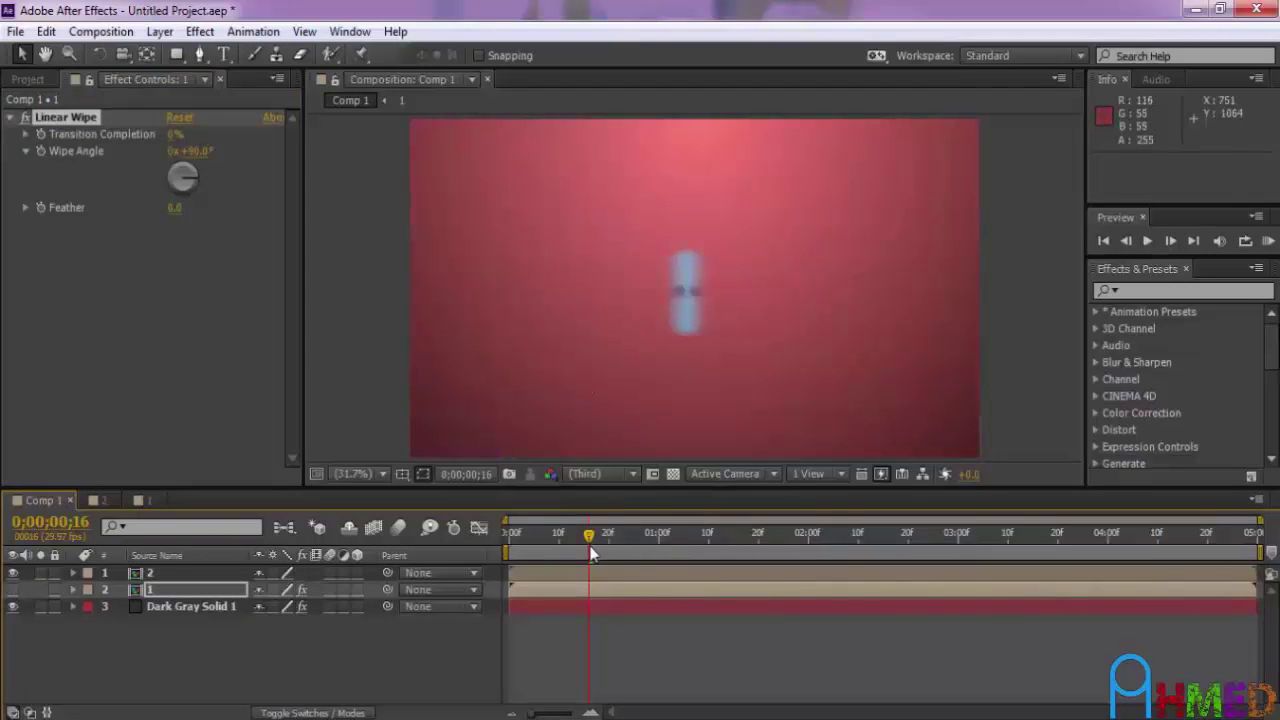
drag(589, 535, 528, 545)
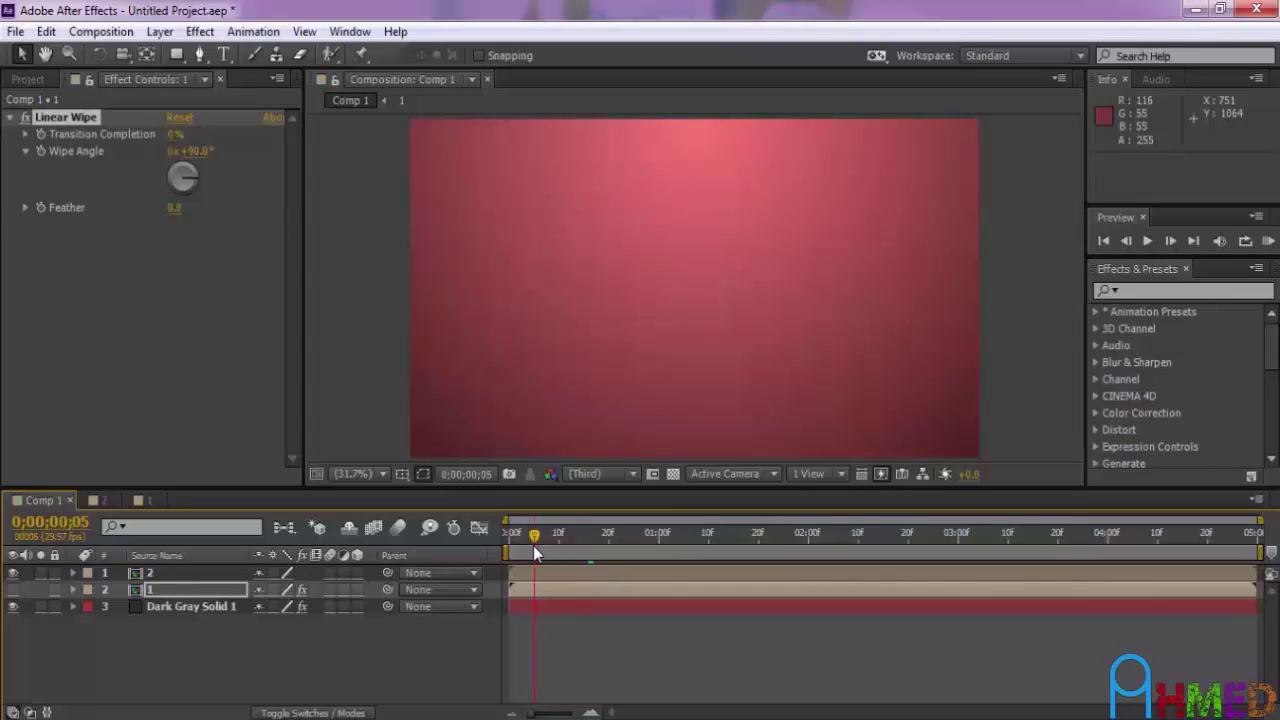
drag(533, 546, 539, 546)
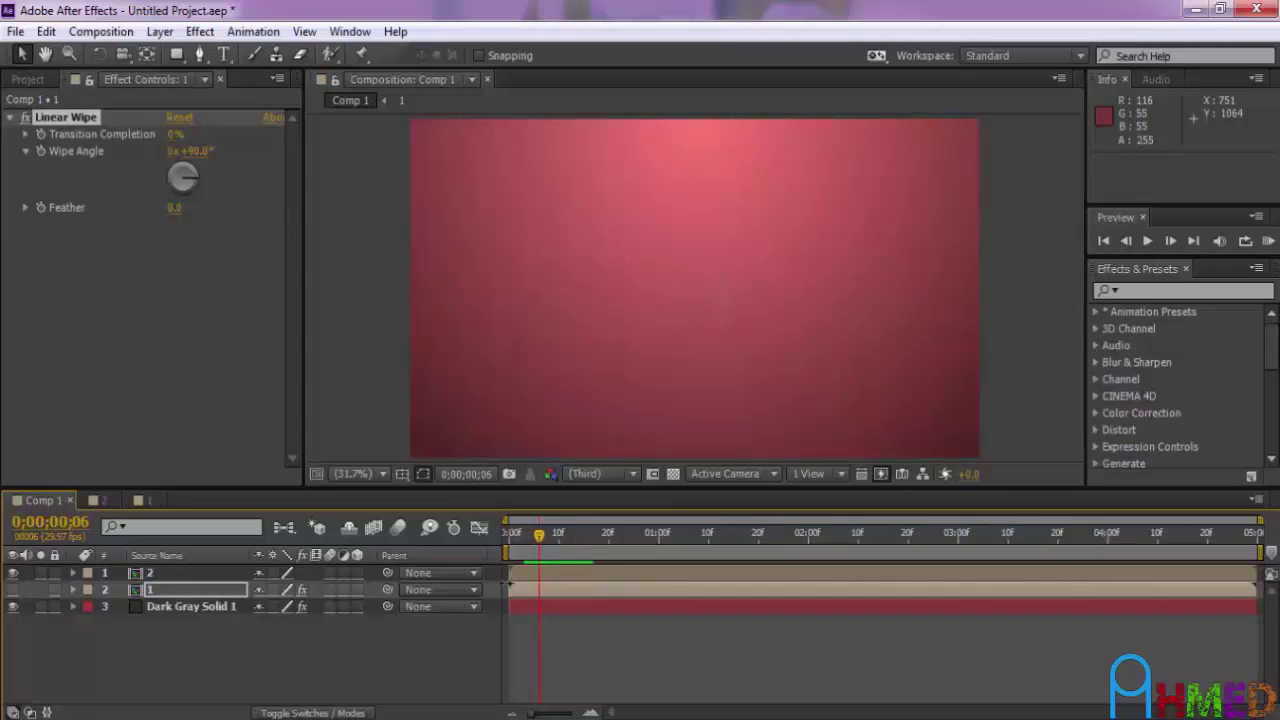
click(13, 590)
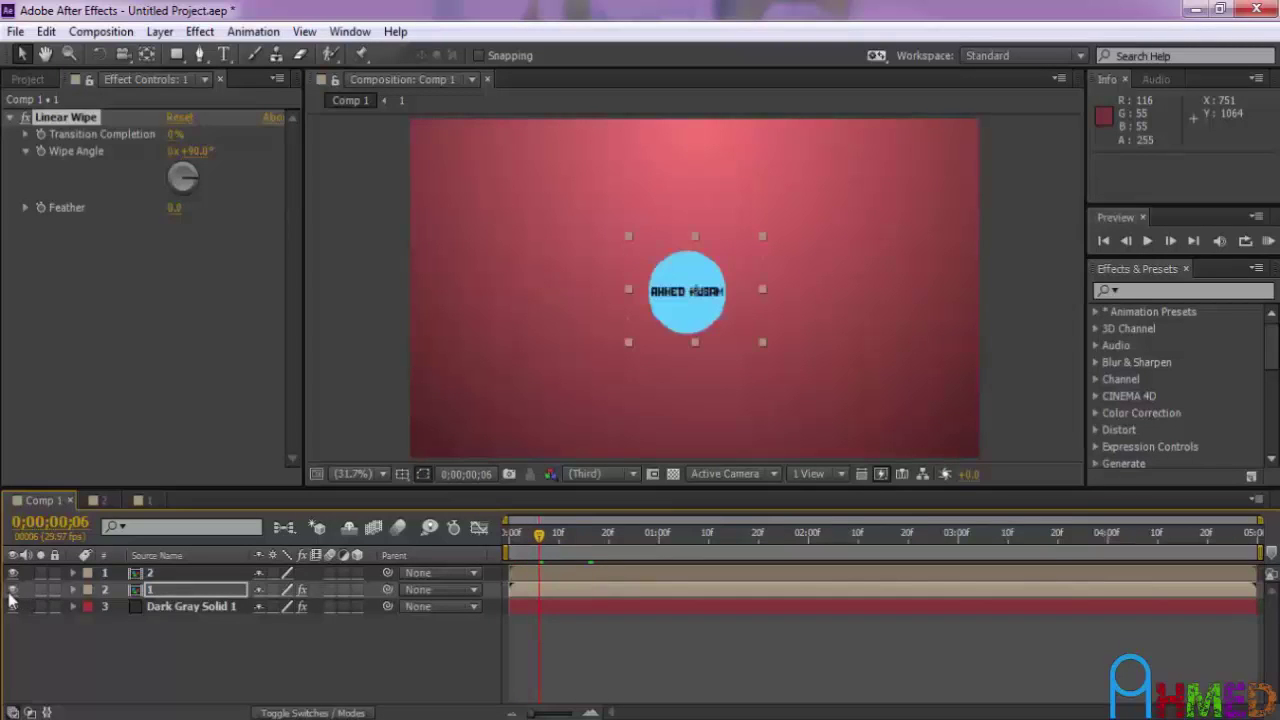
- Set the Linear Wipe angle to -90° and Transition Completion to 100%
click(197, 151)
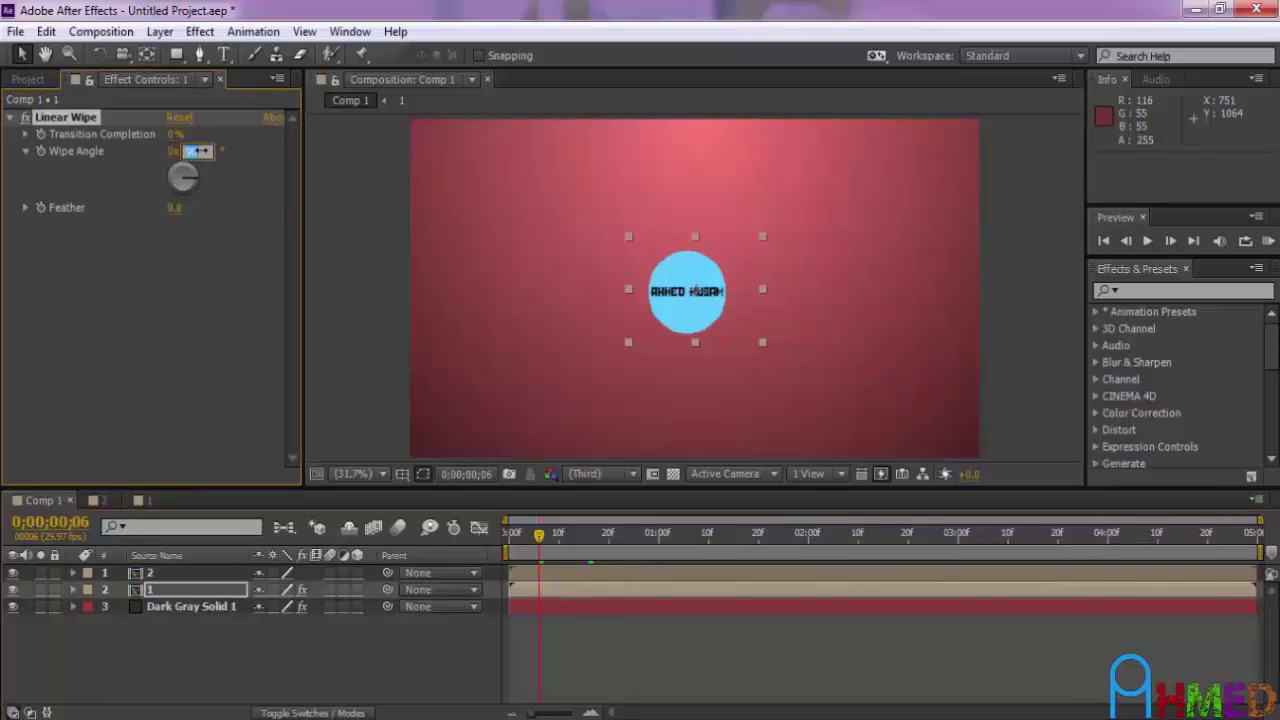
text(-90)
click(183, 134)
text(00)
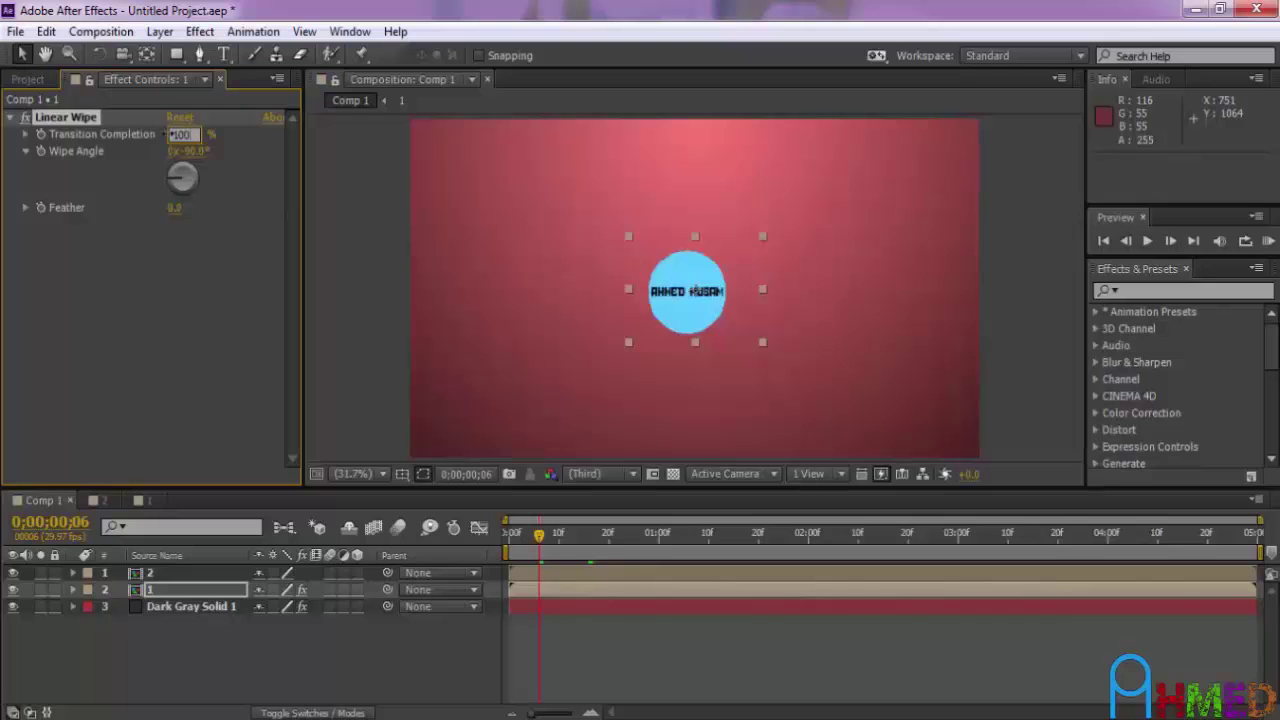
key(Return)
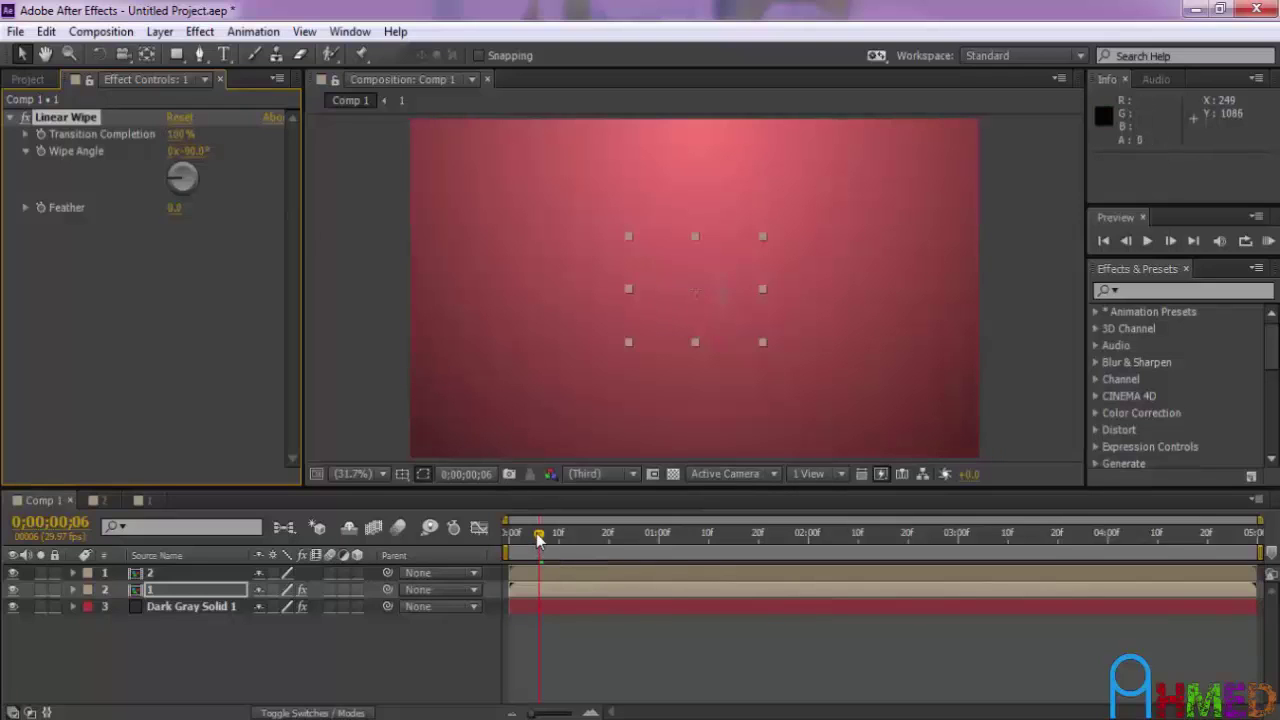
- Set a Transition Completion keyframe at frame 25
drag(539, 535, 637, 541)
click(632, 537)
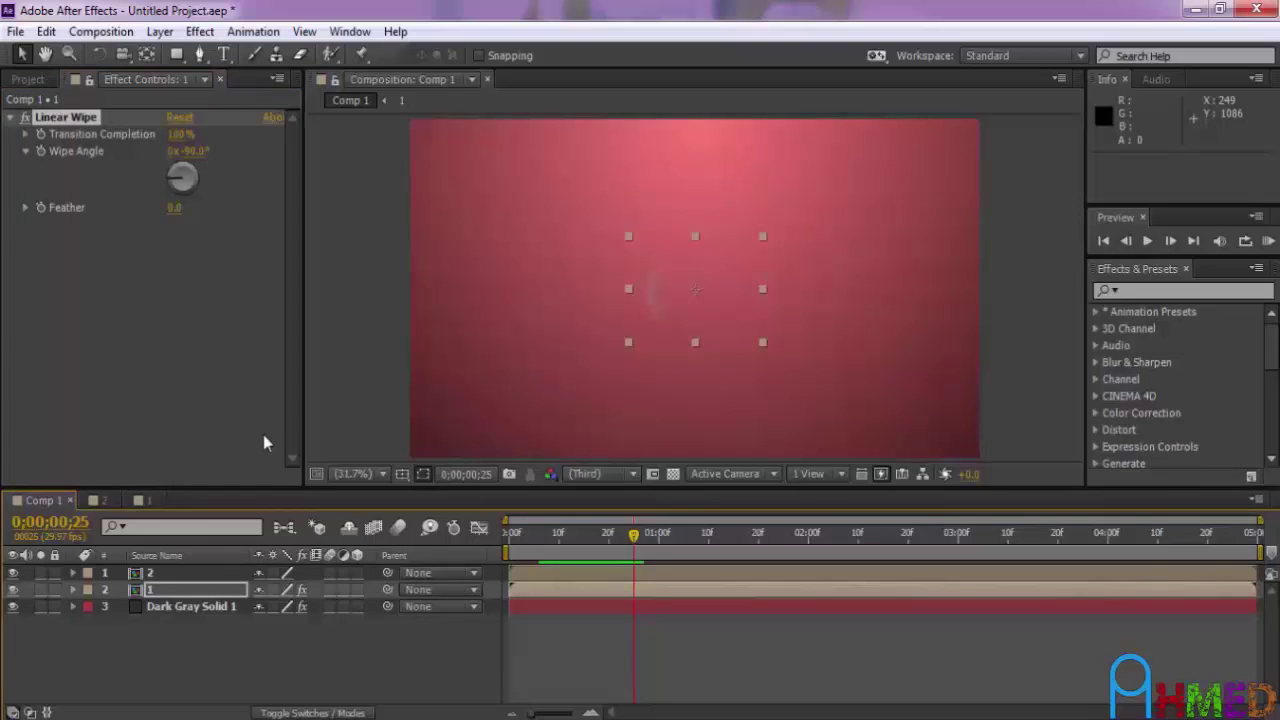
click(40, 134)
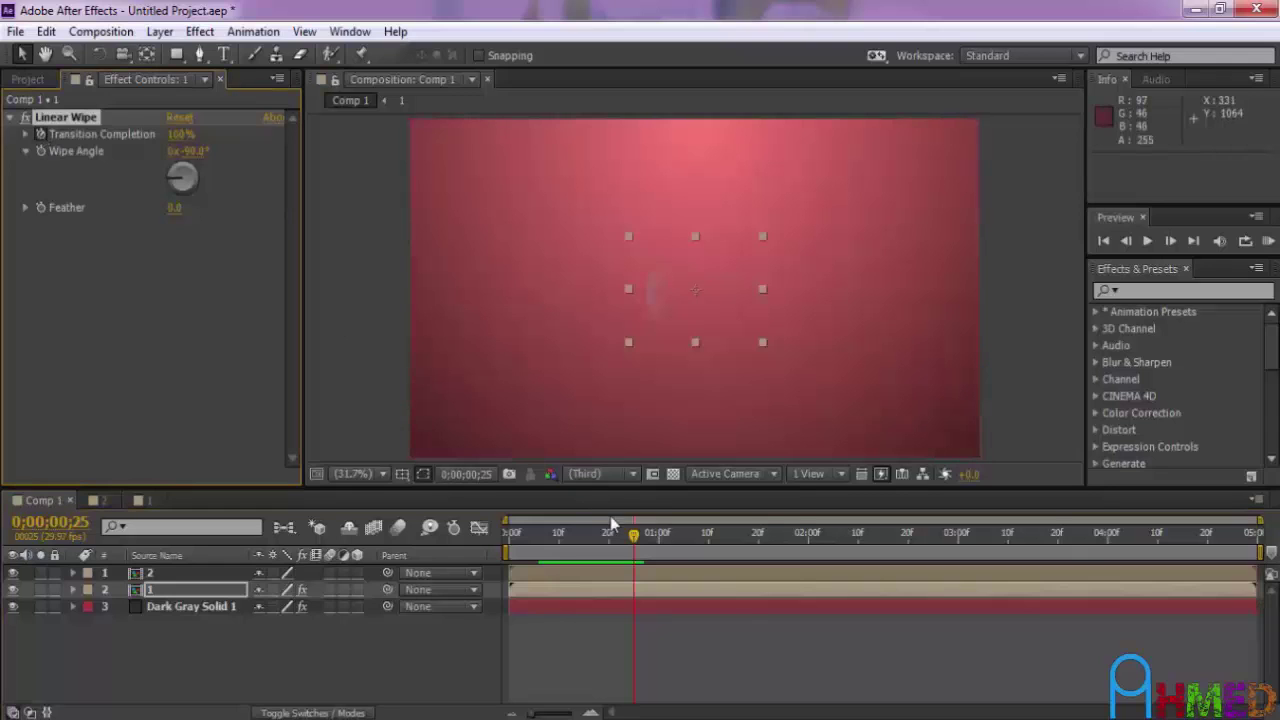
- Key Transition Completion at 50% on an earlier frame and review the wipe
drag(635, 538, 541, 556)
click(544, 550)
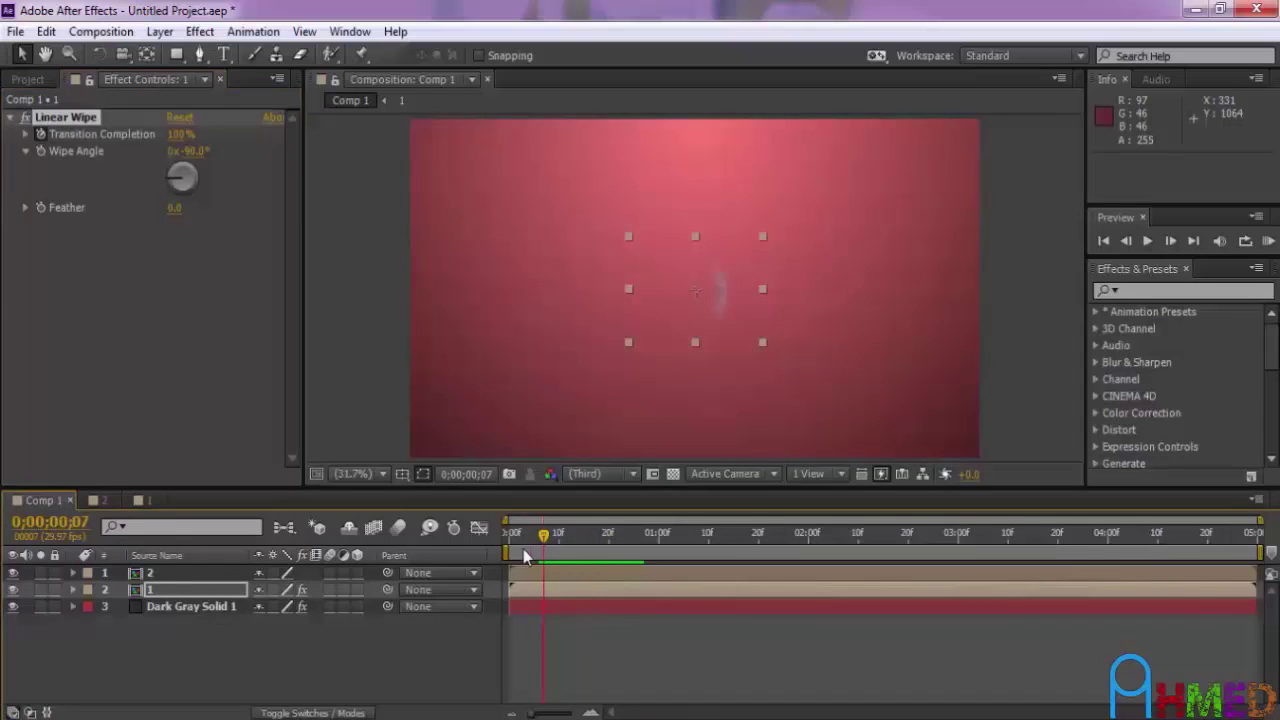
click(176, 136)
text(50)
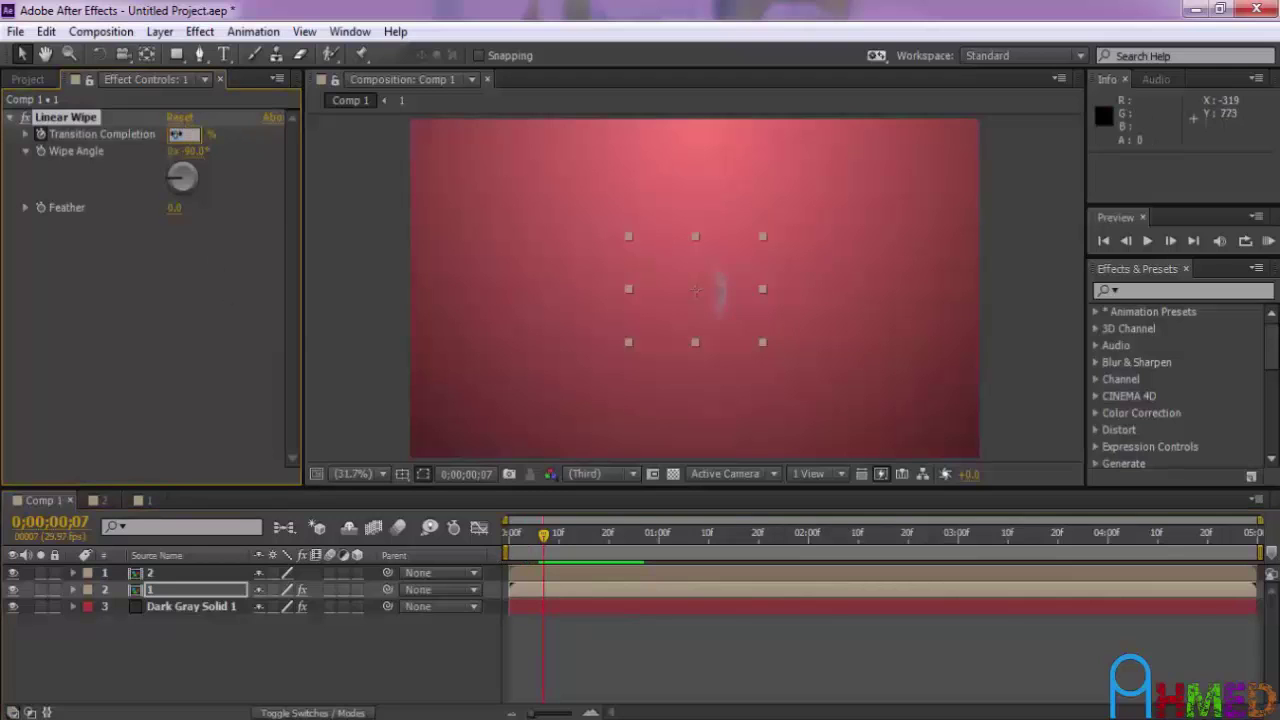
key(Return)
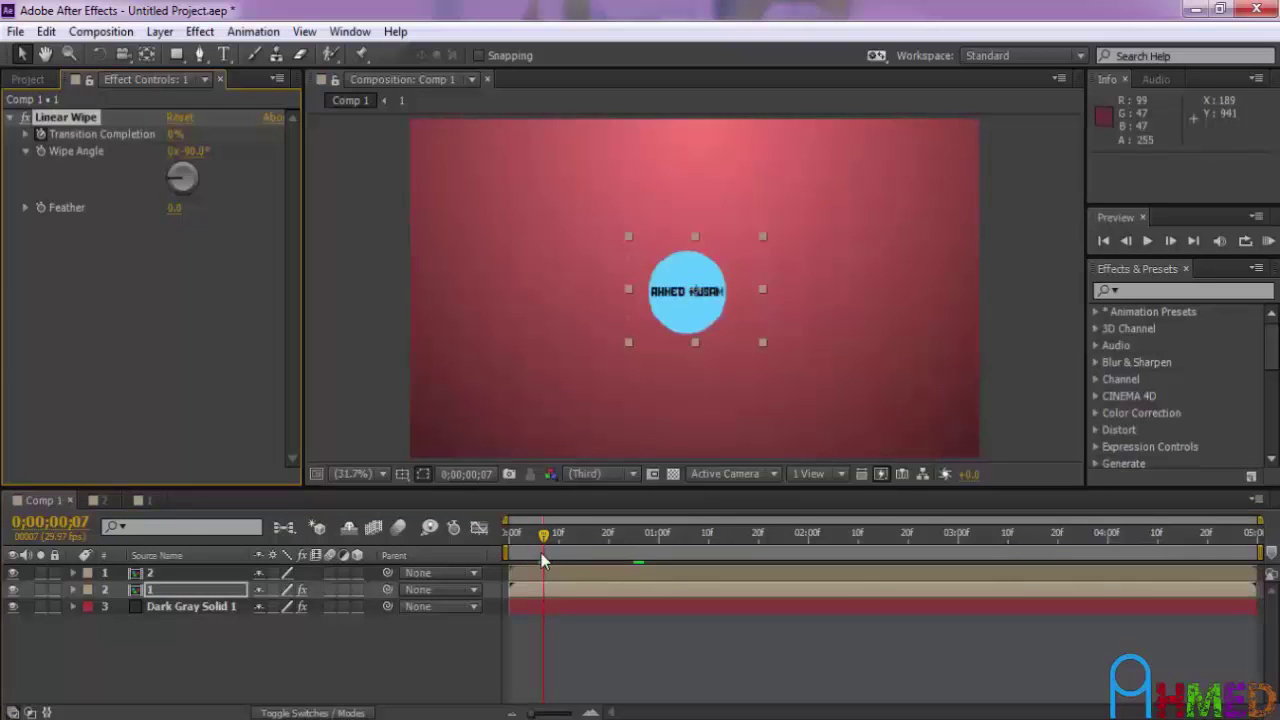
mouse_move(543, 548)
mouse_down()
mouse_move(512, 548)
mouse_move(604, 557)
mouse_up()
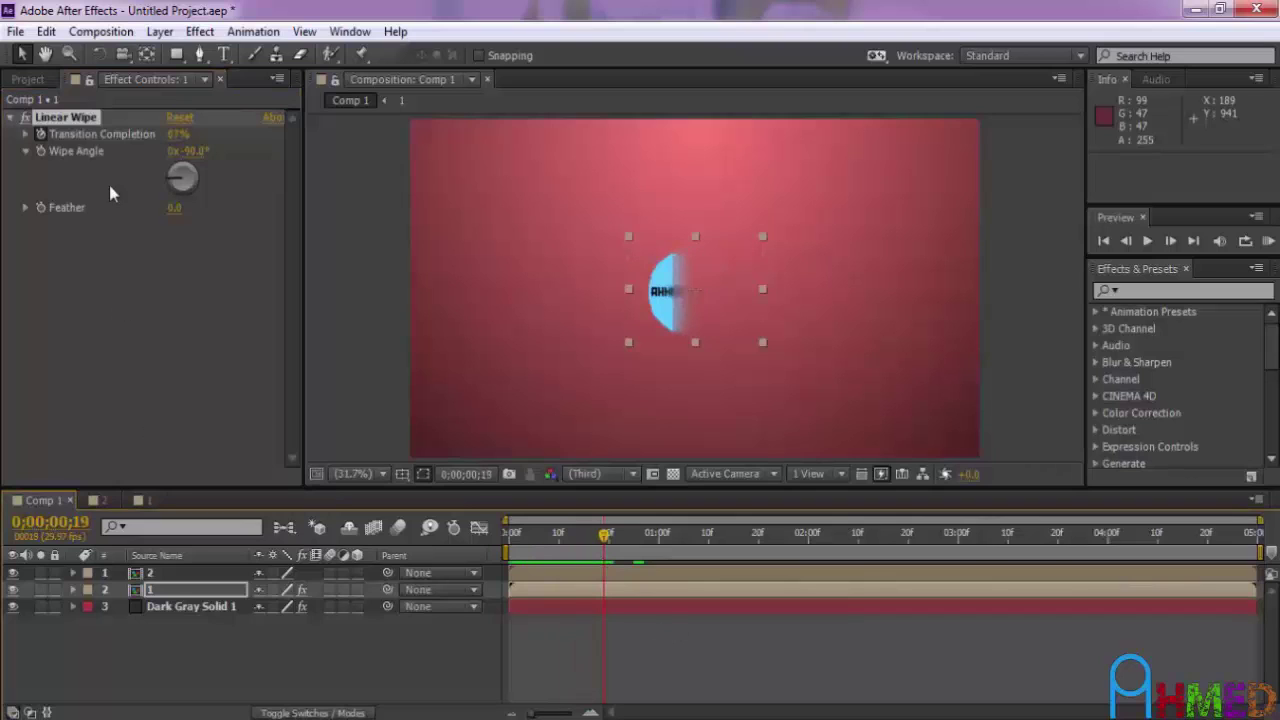
click(174, 207)
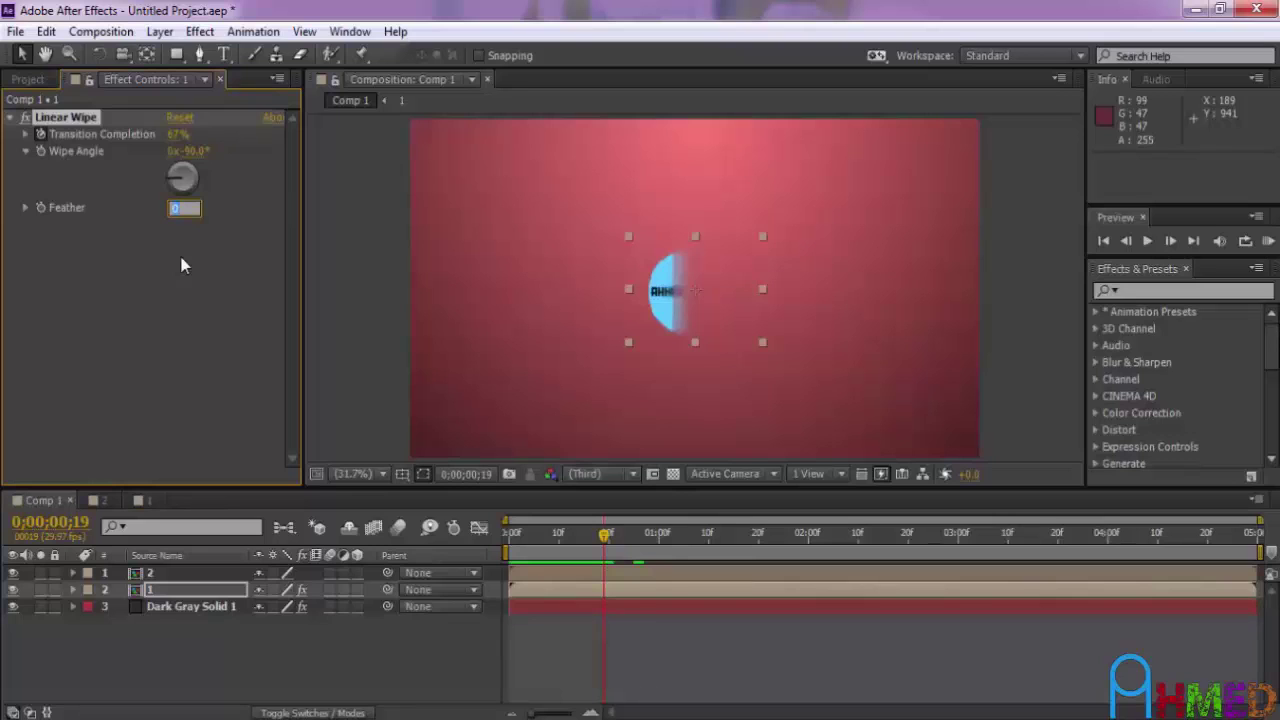
- Set the Linear Wipe Feather to 233, previewing the softened edge back at frame 12
text(259.)
key(Return)
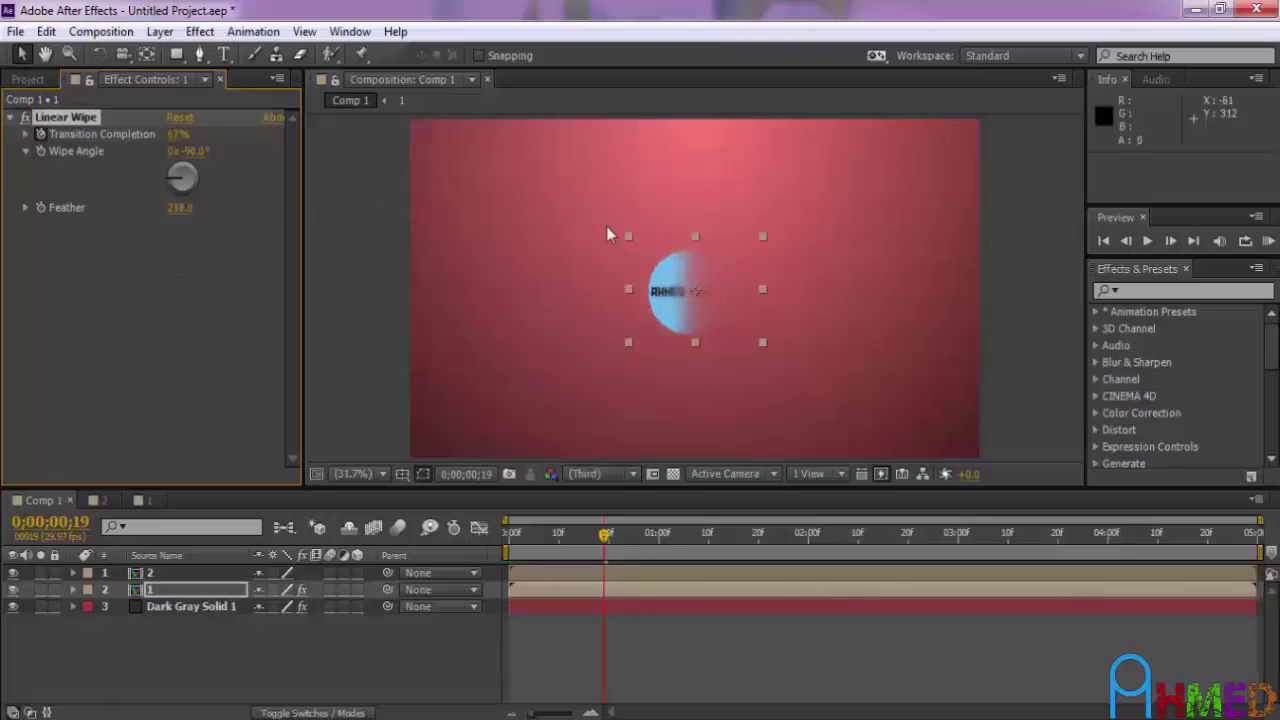
mouse_move(596, 530)
mouse_down()
mouse_move(617, 536)
mouse_move(607, 540)
mouse_up()
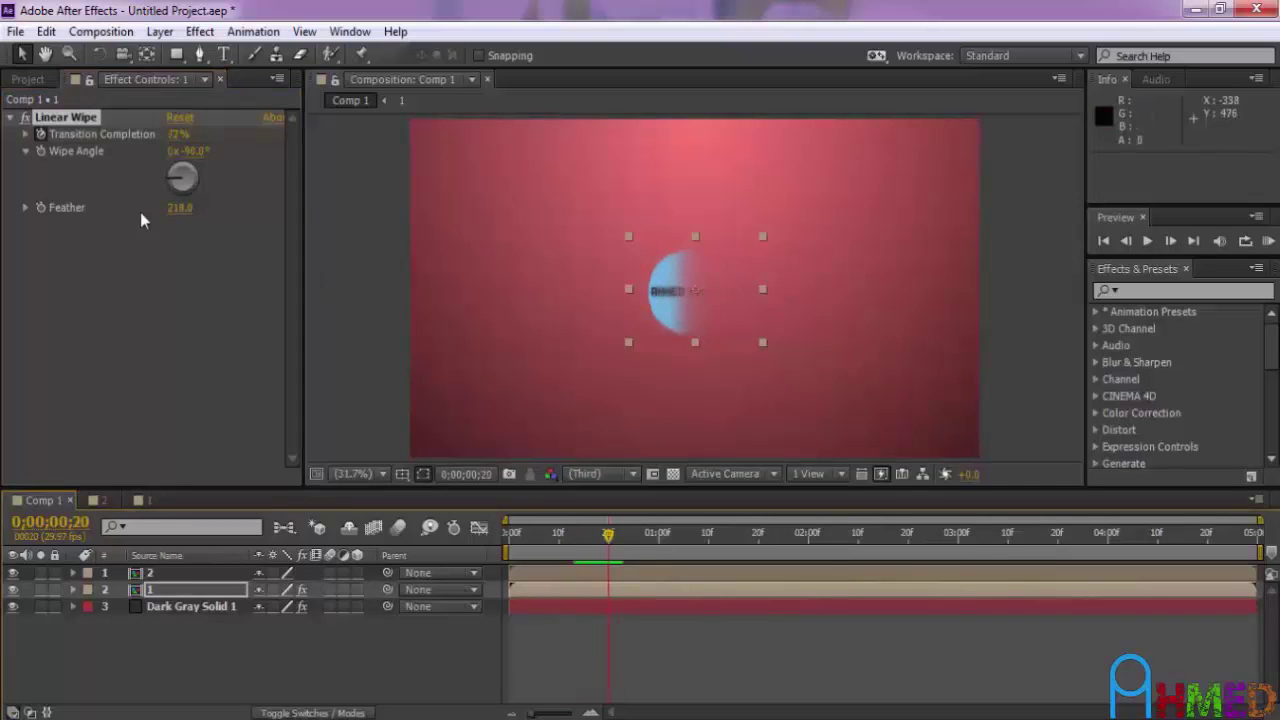
drag(181, 207, 238, 213)
drag(210, 223, 198, 226)
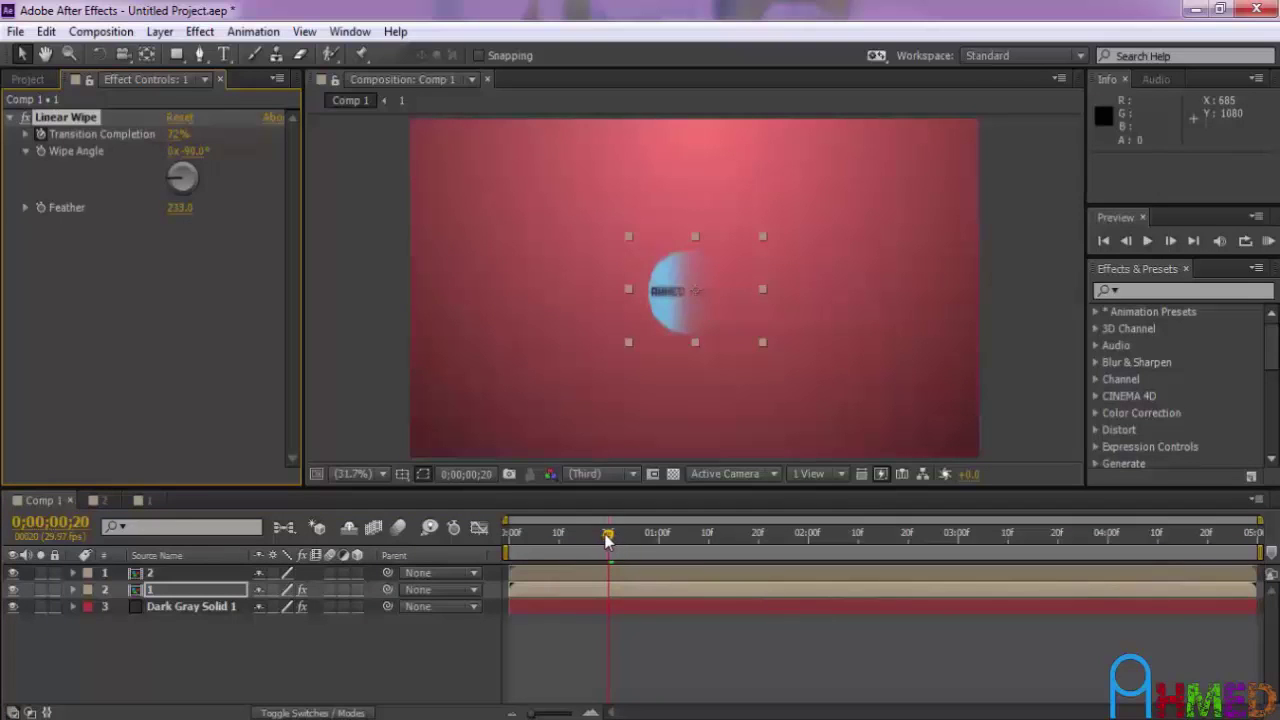
mouse_move(614, 535)
mouse_down()
mouse_move(568, 538)
mouse_move(600, 538)
mouse_up()
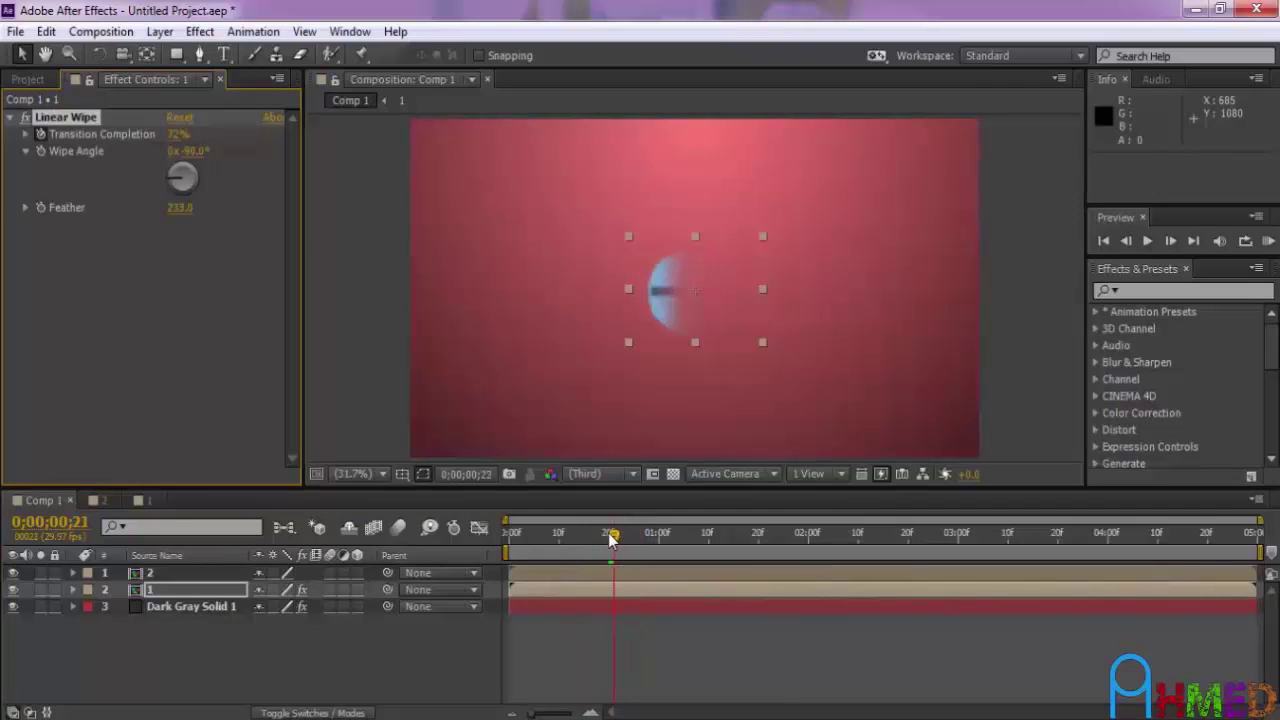
click(251, 686)
- Create a new solid layer and apply the Particular effect to it
right_click(252, 684)
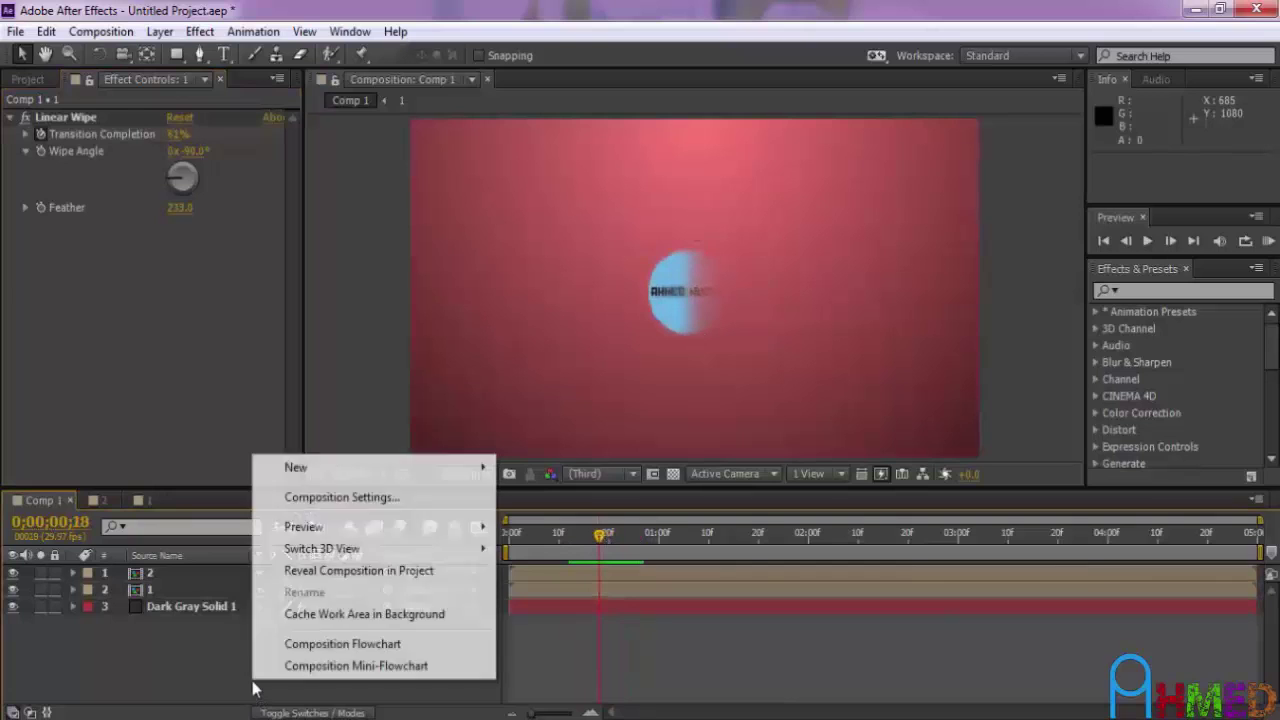
mouse_move(425, 468)
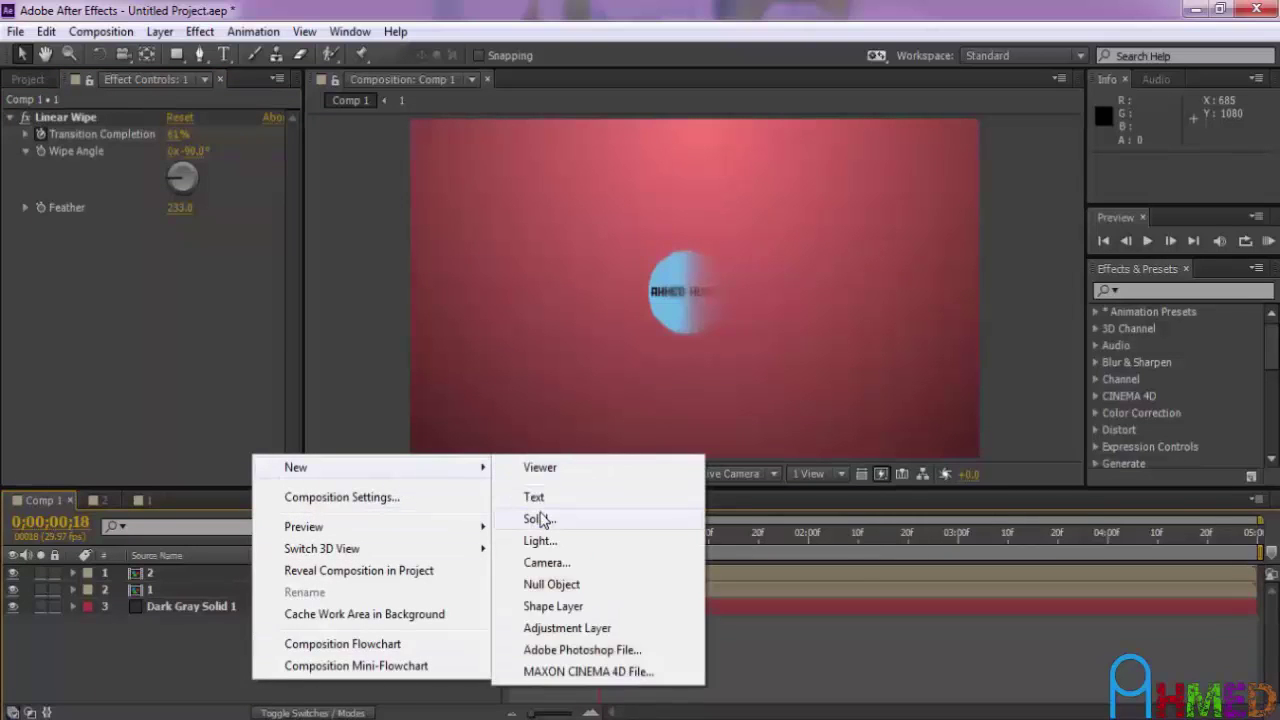
click(518, 436)
click(697, 543)
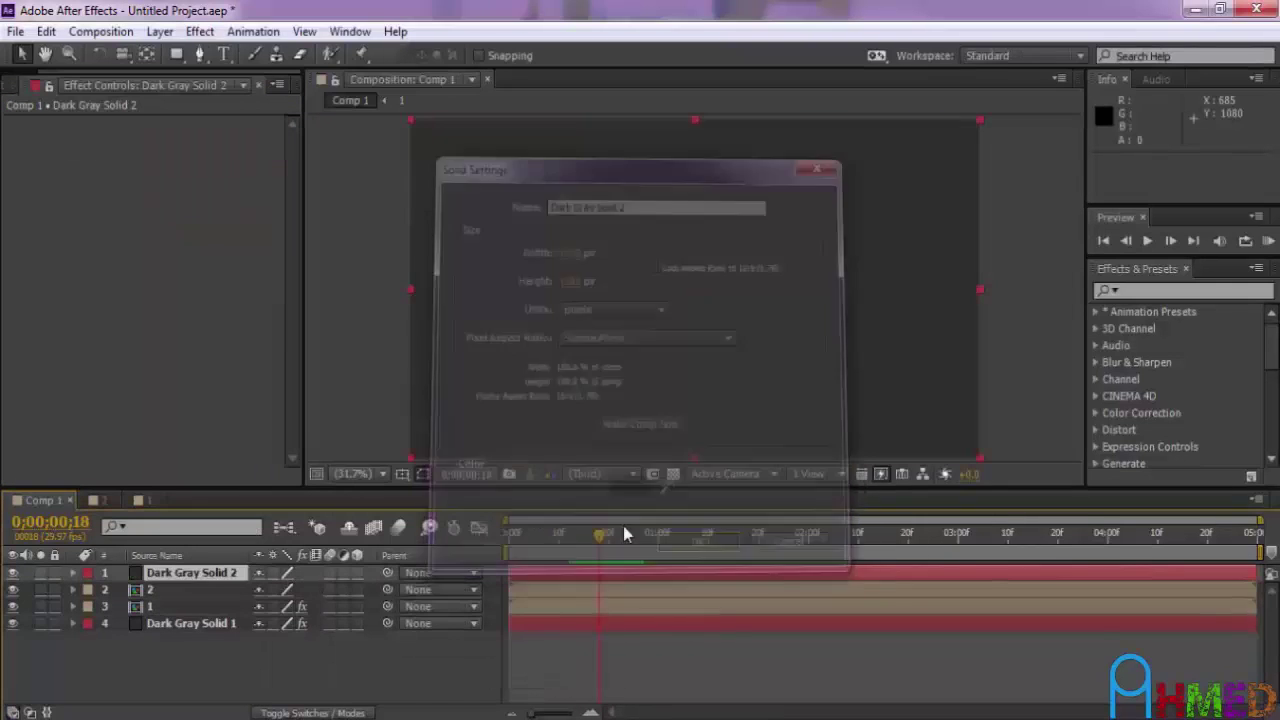
click(200, 31)
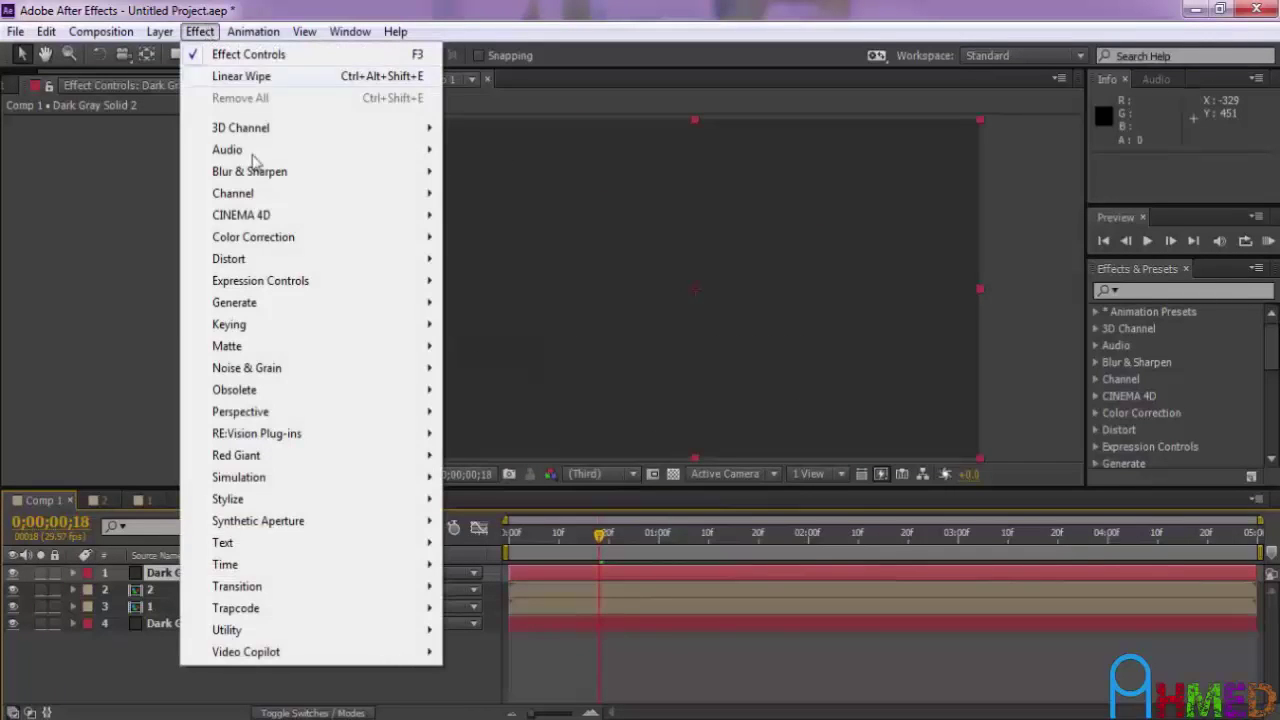
mouse_move(350, 610)
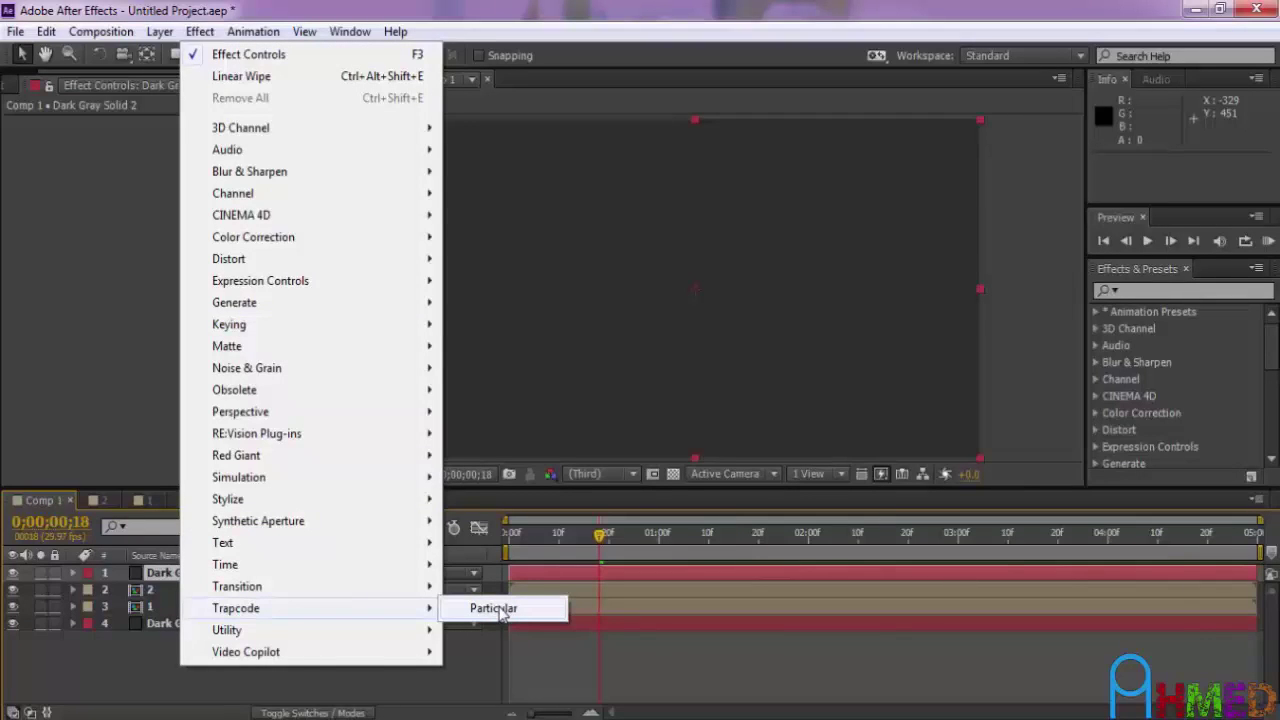
click(494, 608)
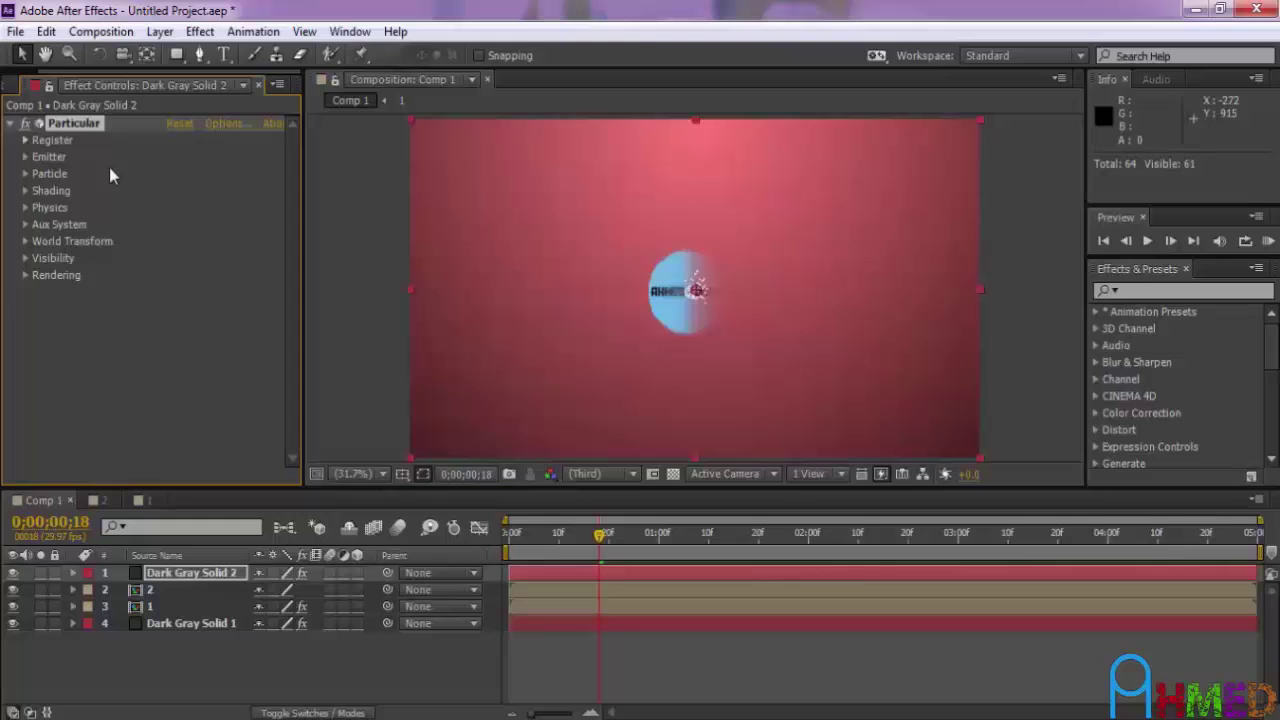
- Set the emitter to 40000 particles per second, Layer emitter type and velocity 200
click(25, 156)
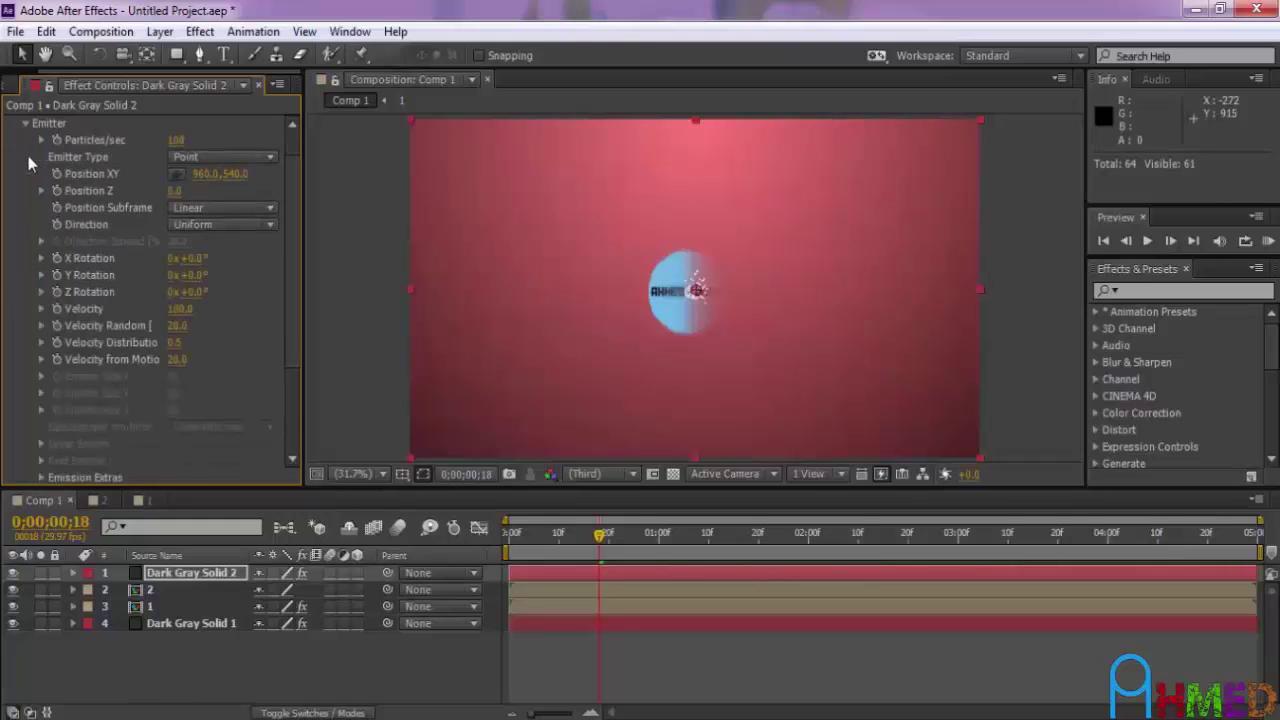
click(174, 140)
text(4)
text(00)
text(00)
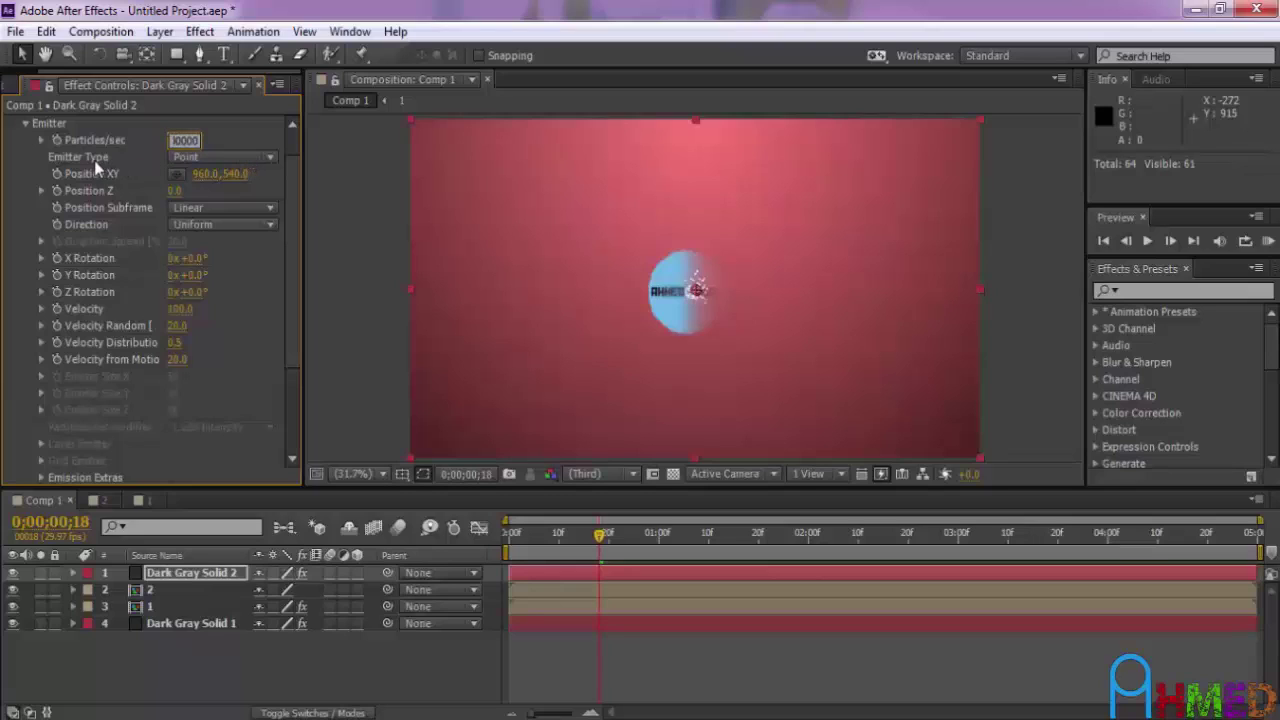
click(231, 154)
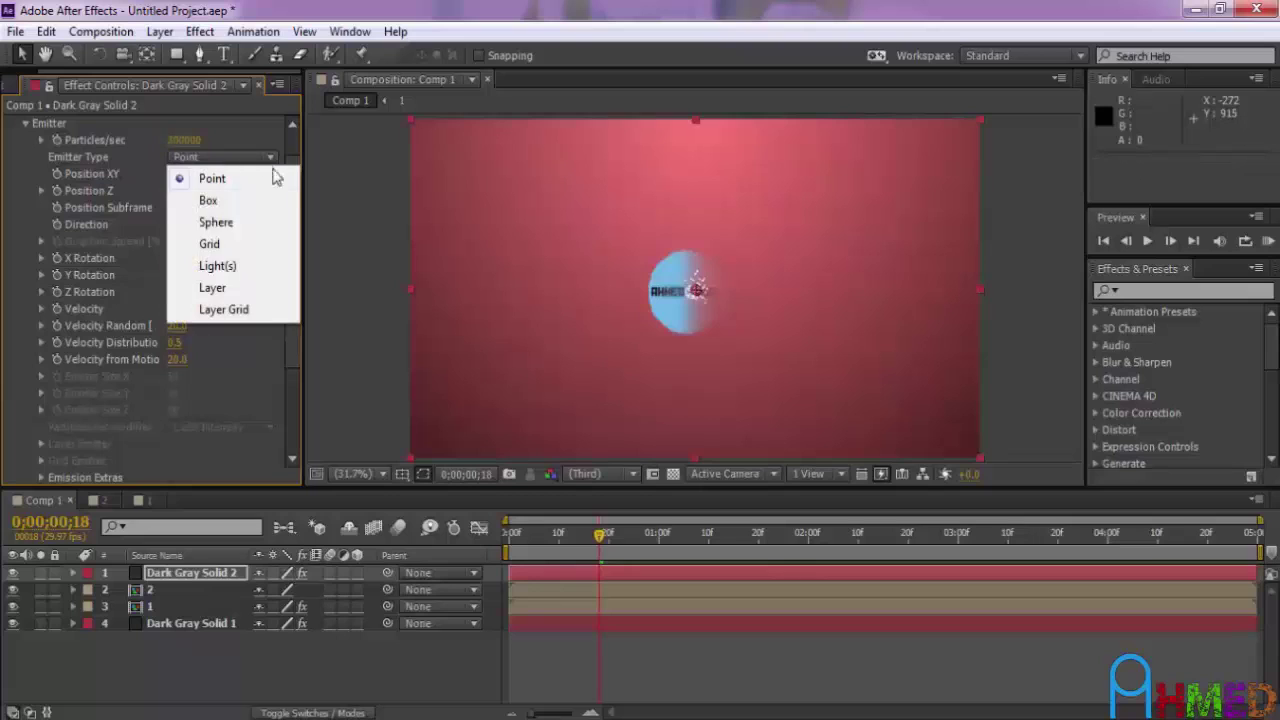
click(212, 287)
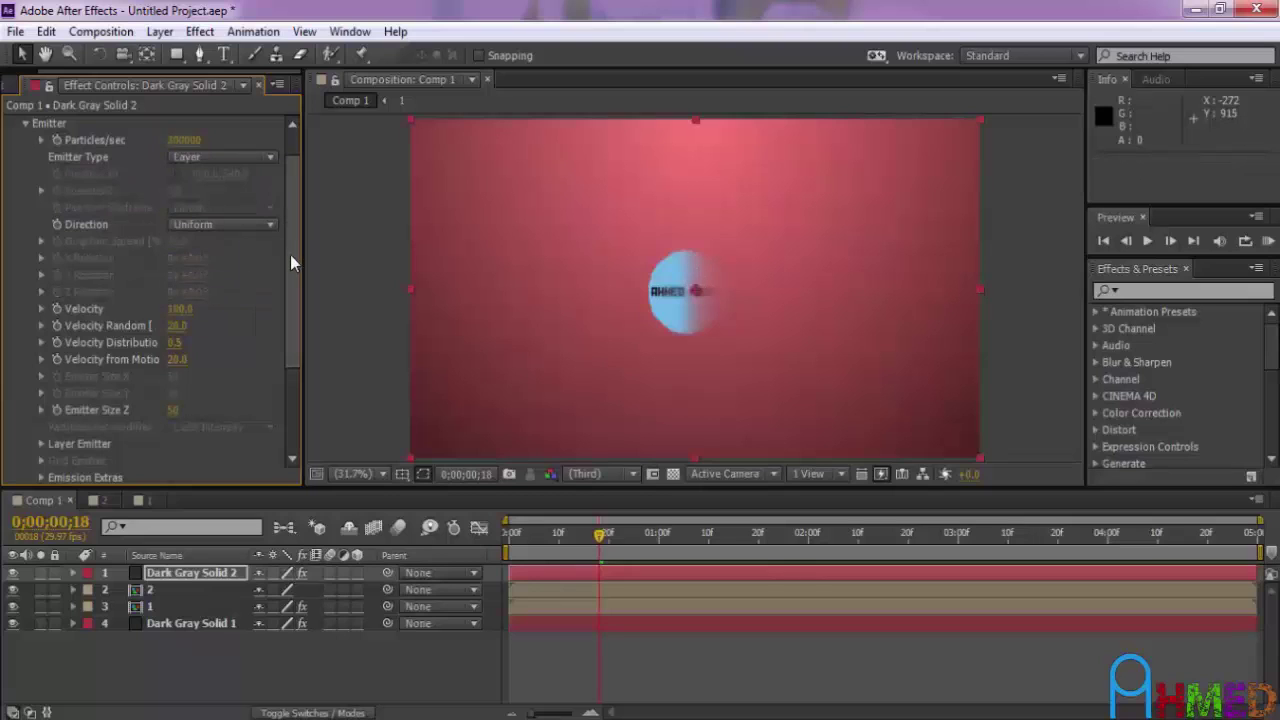
scroll(293, 270, down, 1)
scroll(293, 270, down, 1)
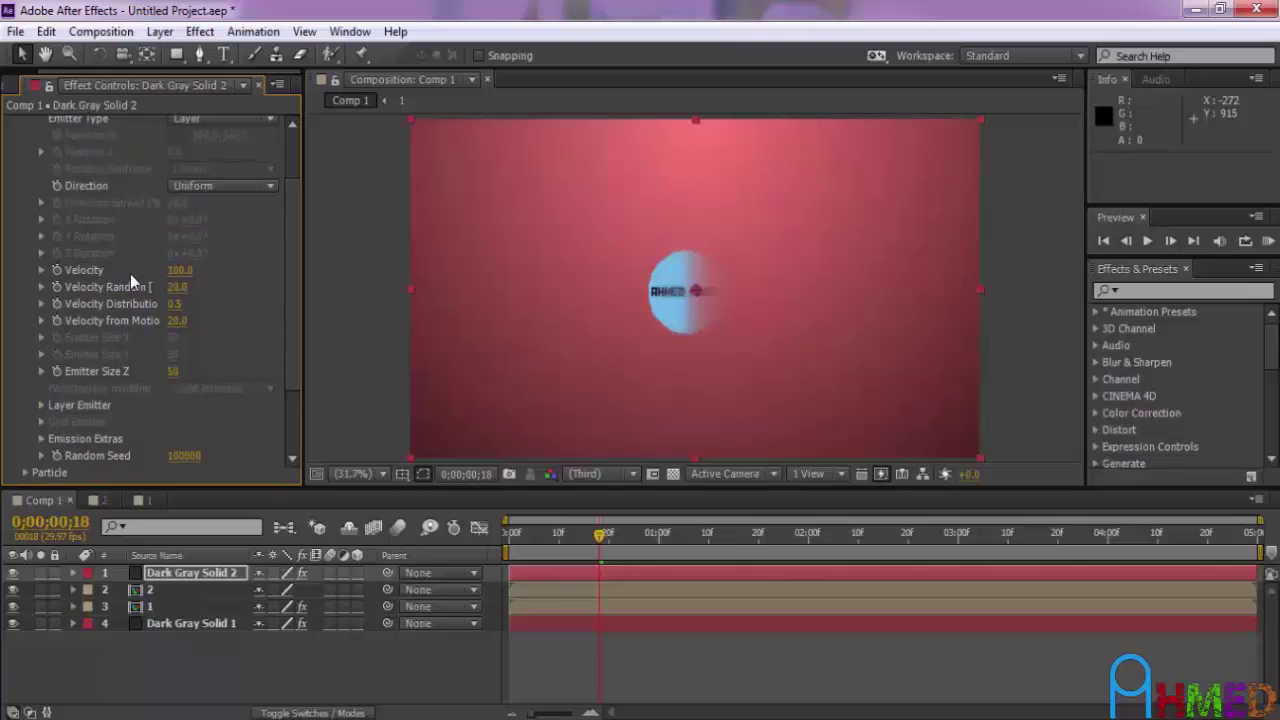
click(180, 270)
text(00)
key(Return)
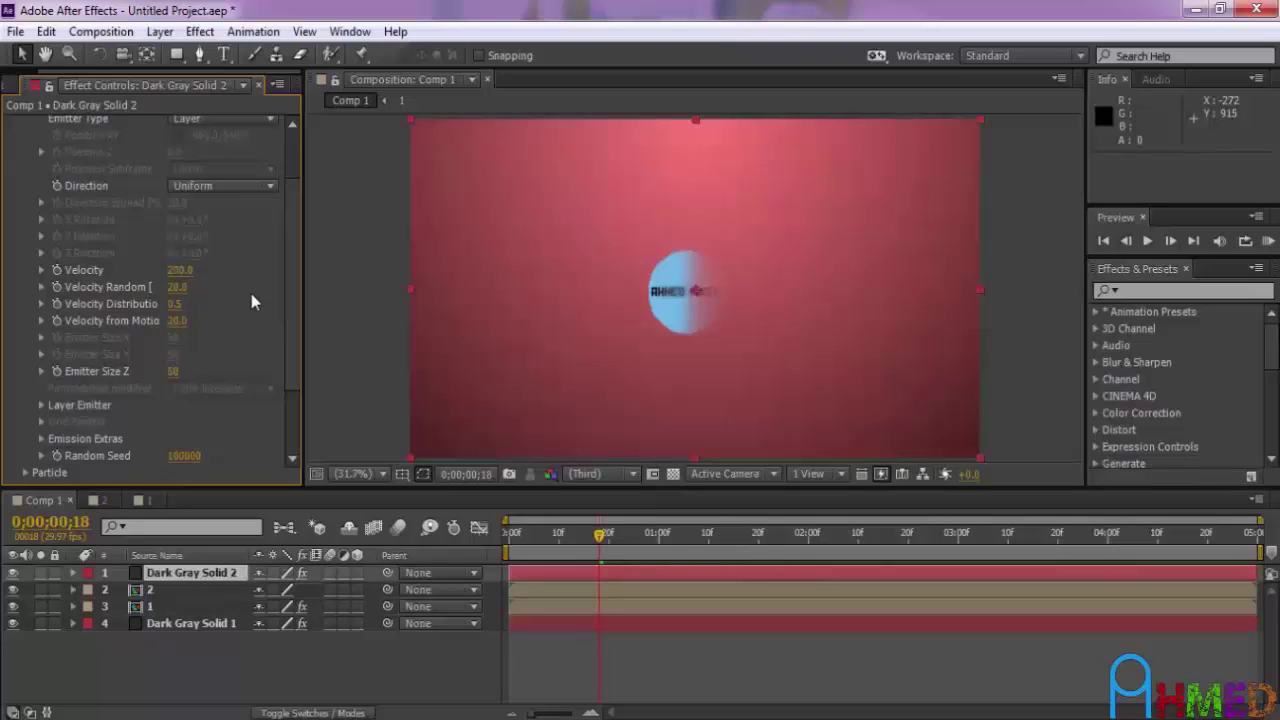
drag(292, 282, 292, 308)
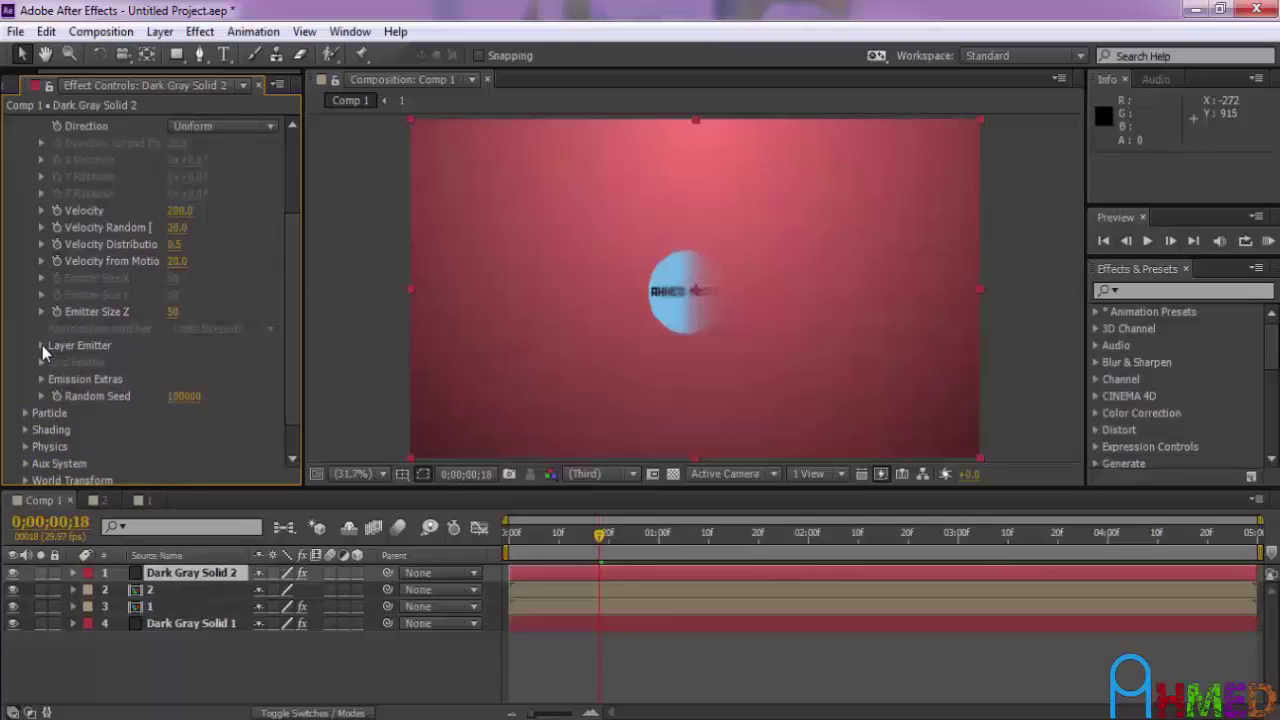
- Set Layer Sampling to Particle Birth Time and choose layer 2 as the emitter layer
click(42, 345)
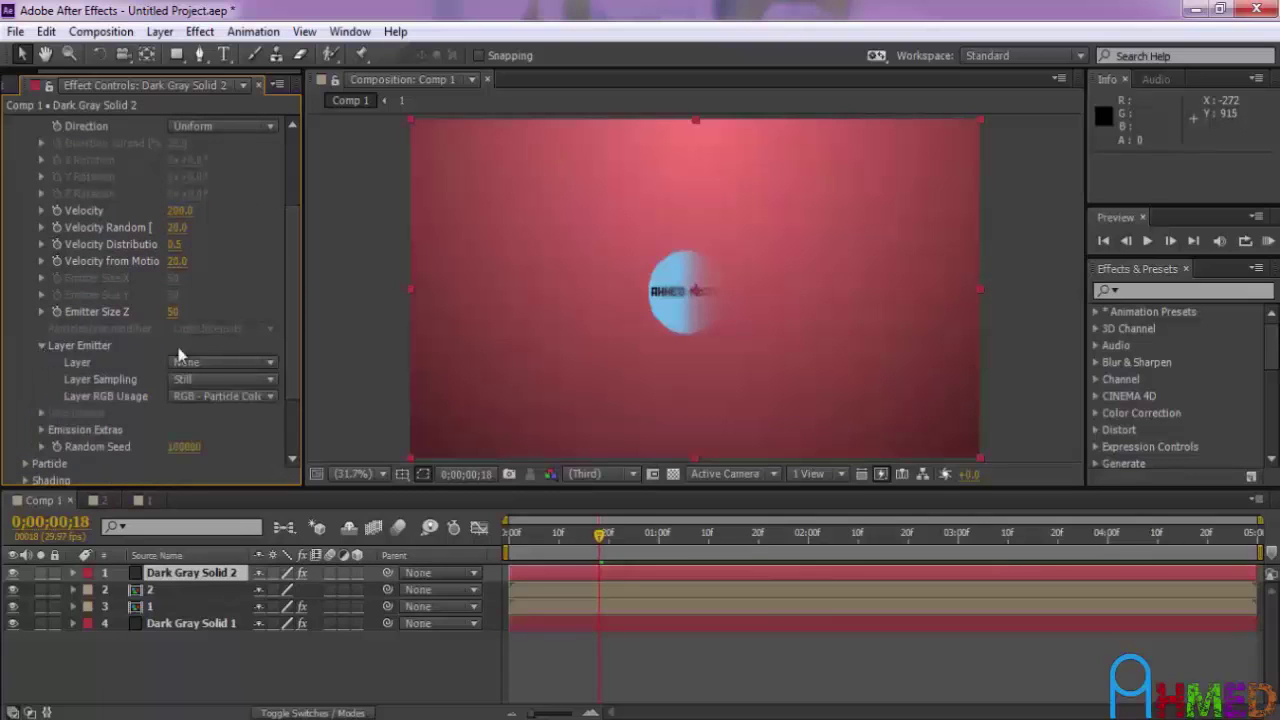
click(271, 383)
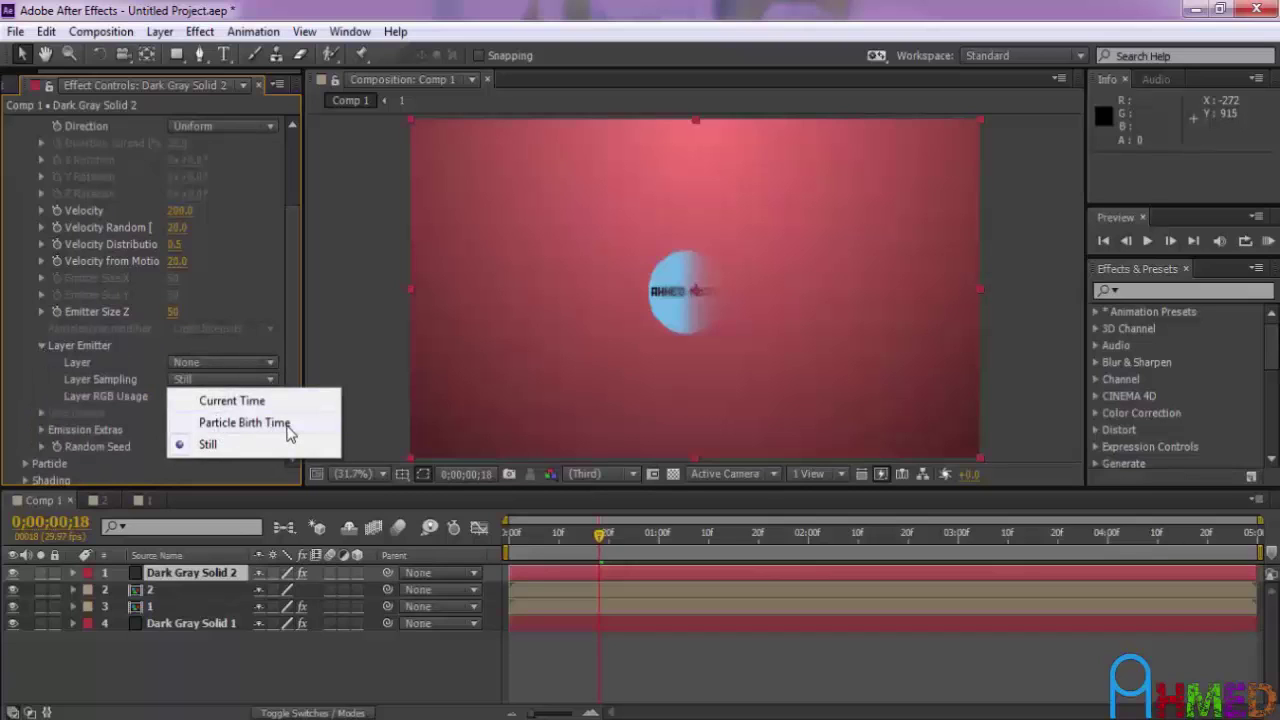
click(287, 425)
click(248, 365)
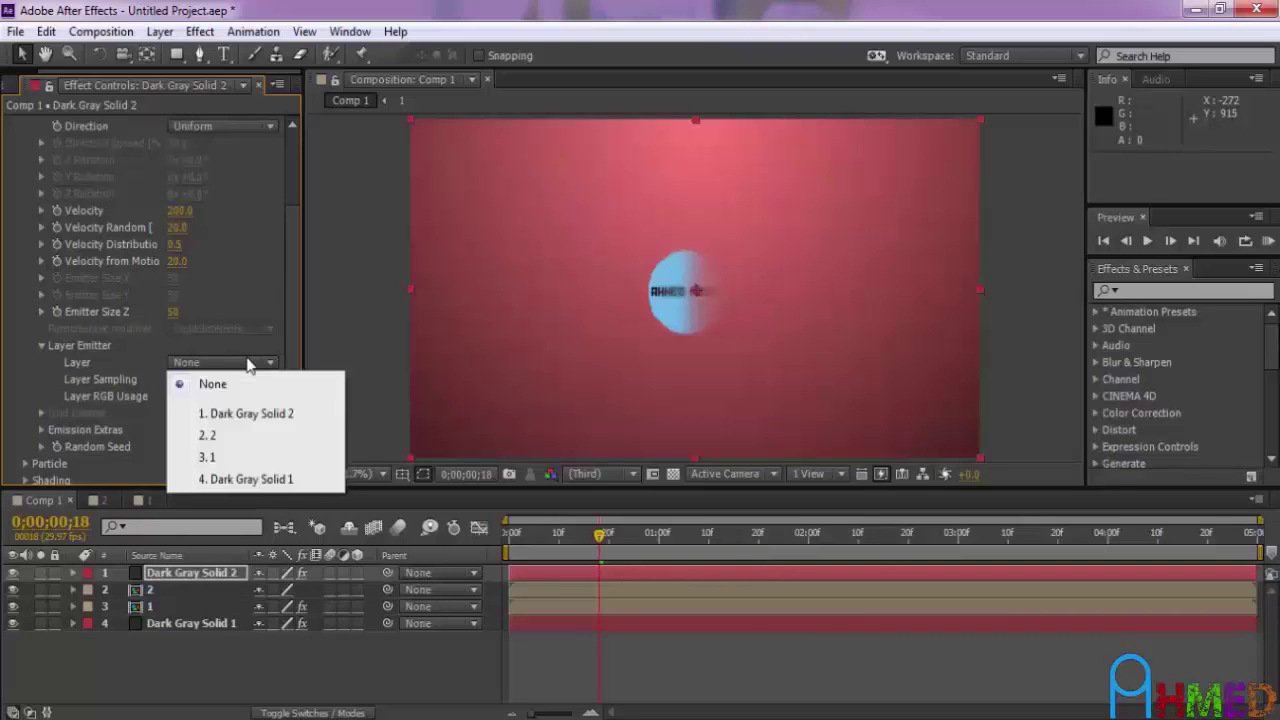
click(236, 440)
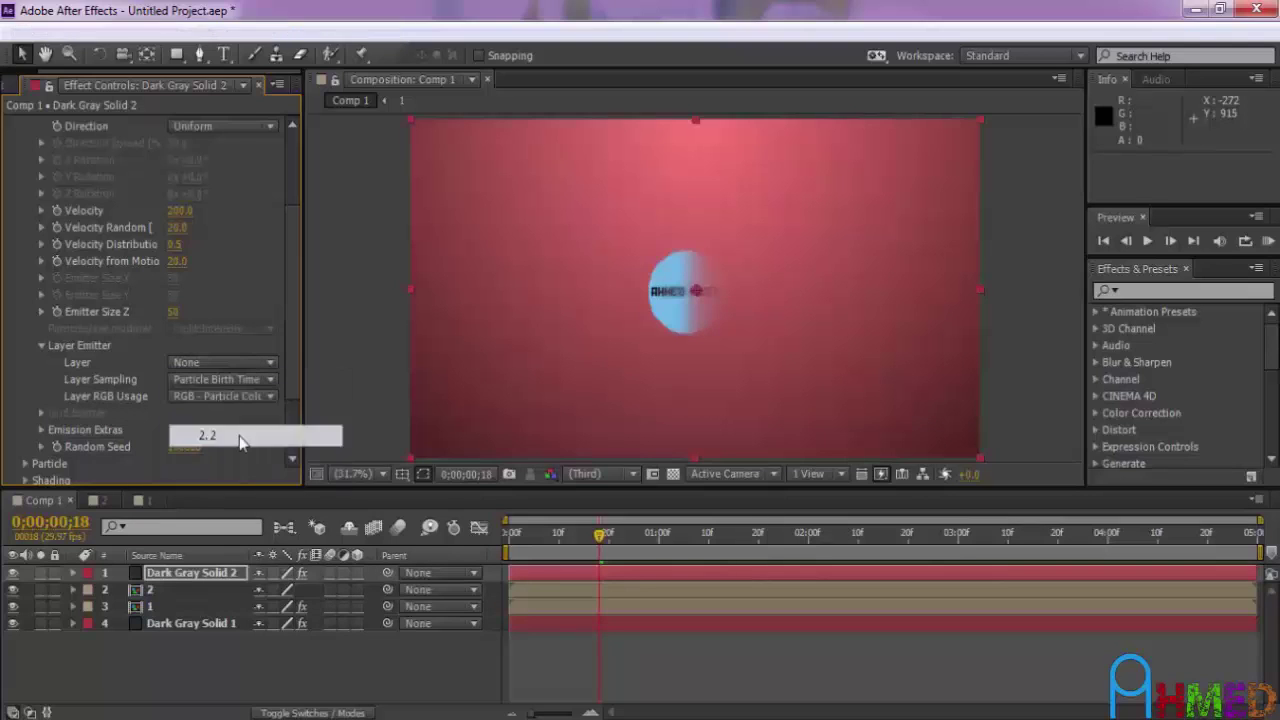
click(710, 407)
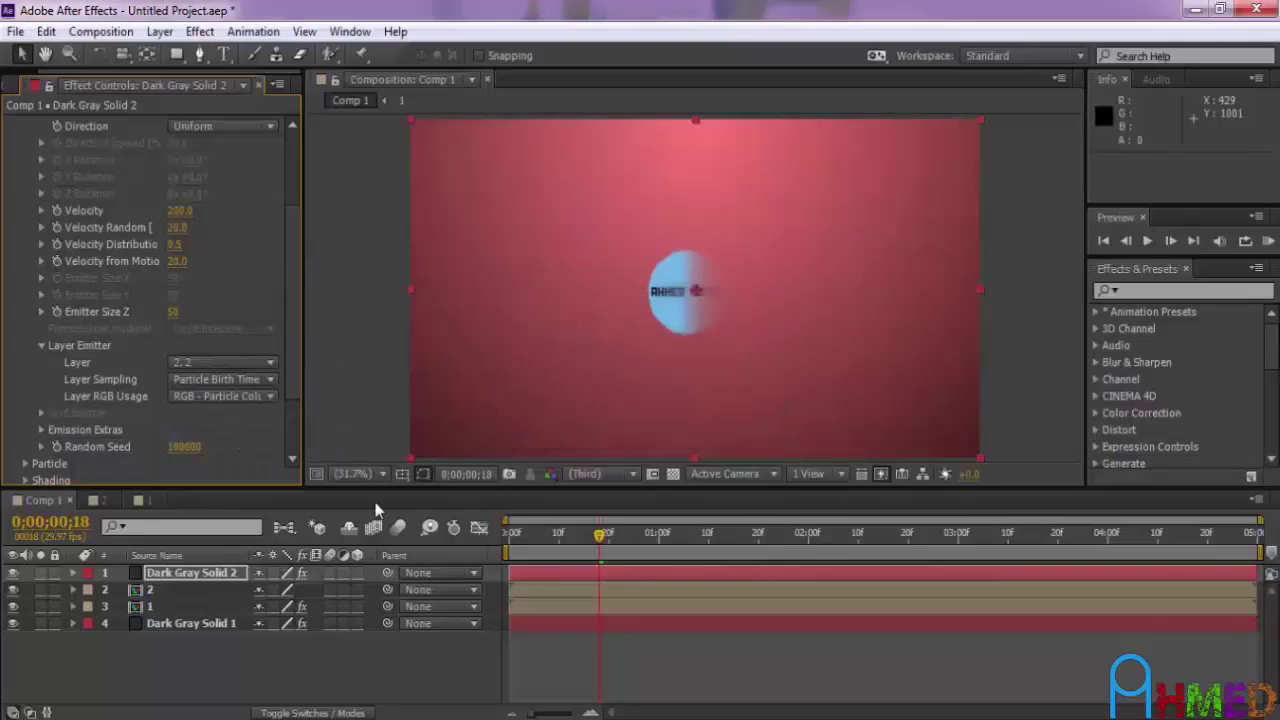
click(163, 590)
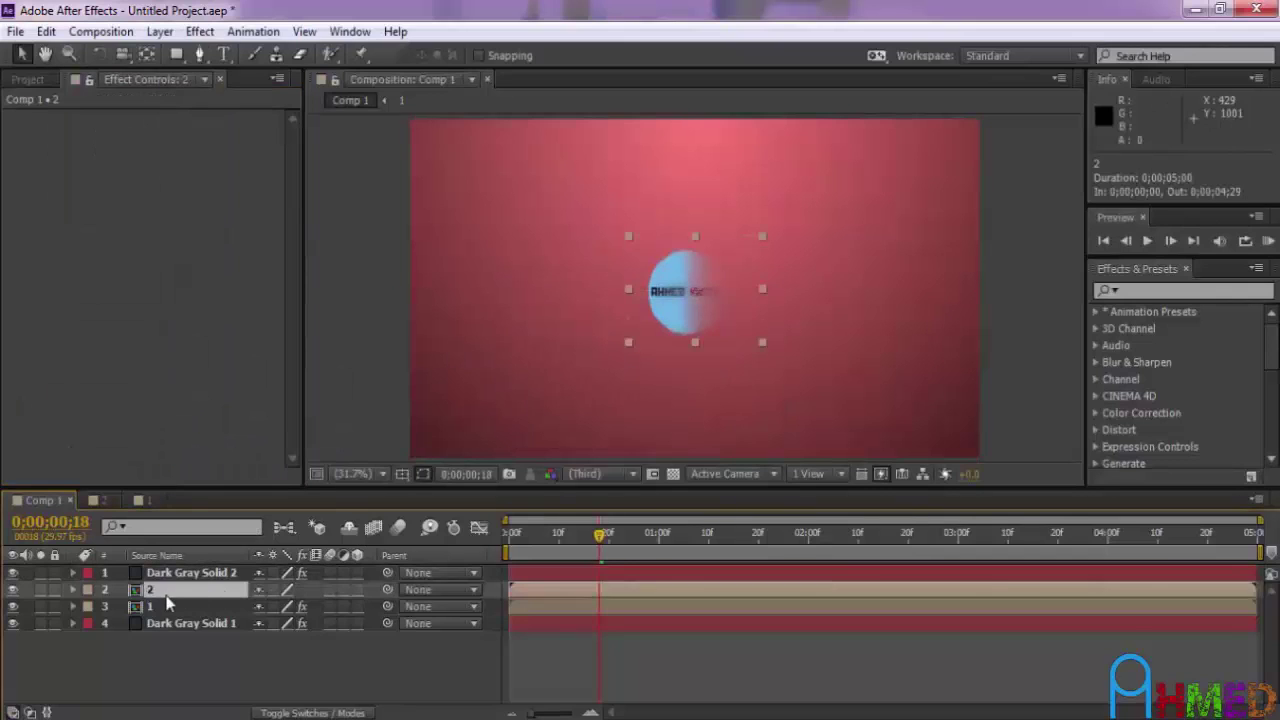
- Turn on the 3D switch for layer 2 and select it as Particular's emitter layer
click(357, 589)
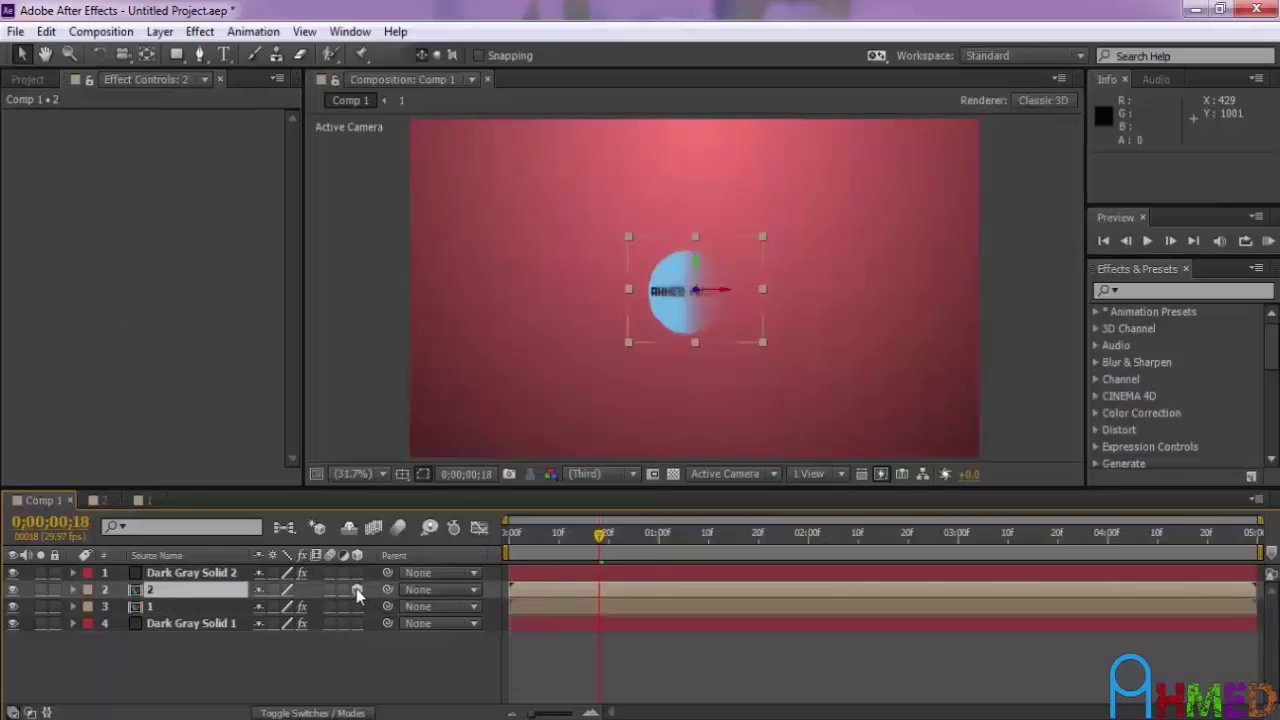
click(183, 577)
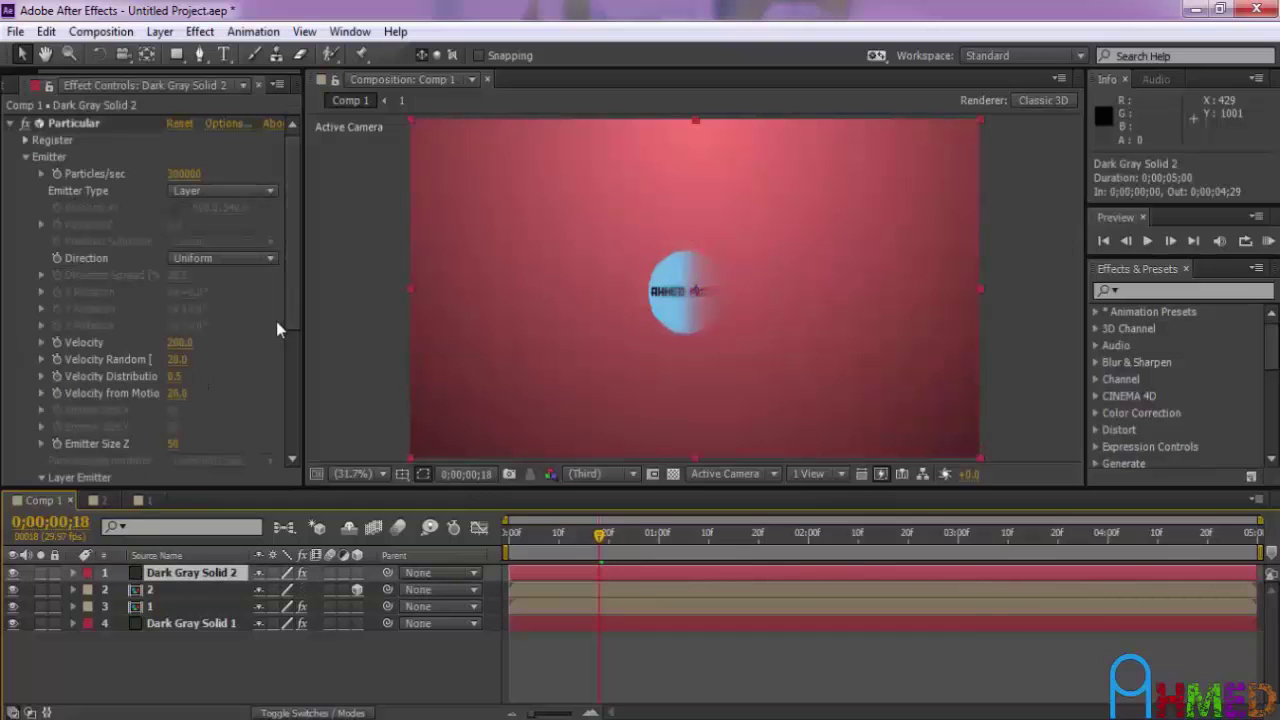
scroll(296, 332, down, 2)
scroll(296, 332, down, 4)
click(222, 363)
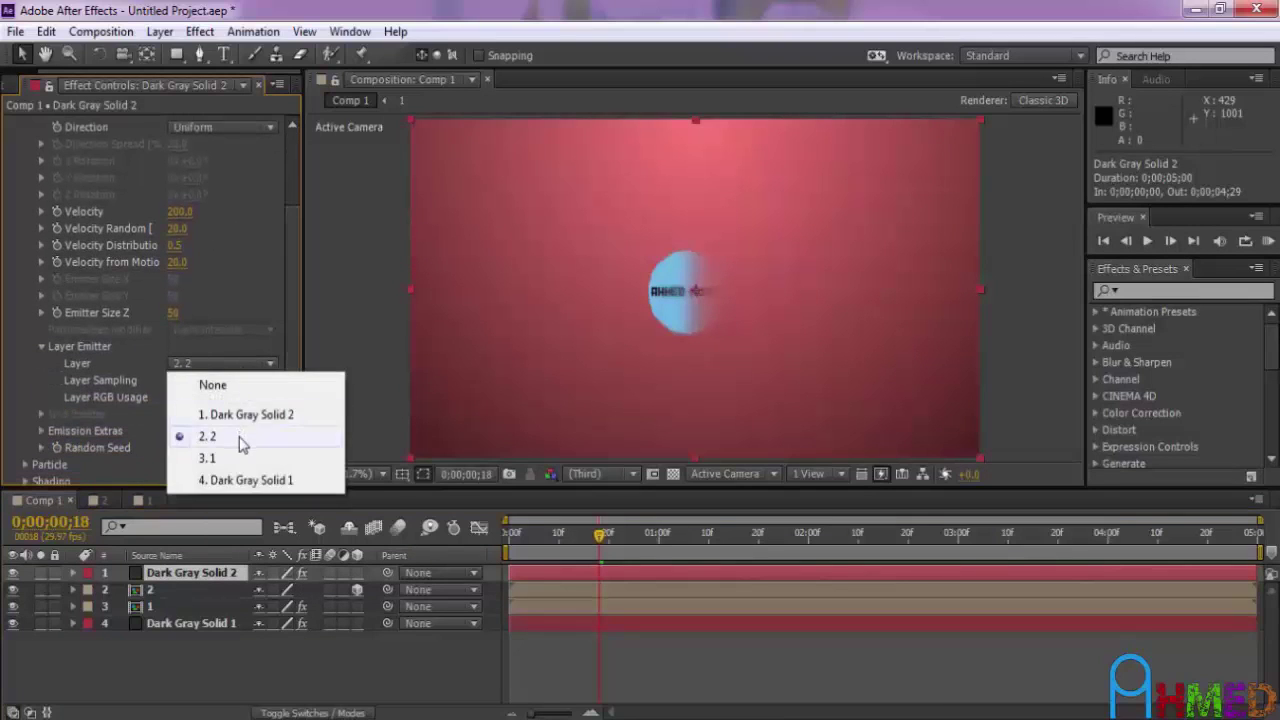
click(238, 436)
- Reassign layer 2 as the emitter after testing other choices, then scrub to preview the particles
click(254, 366)
click(255, 386)
click(252, 364)
click(254, 415)
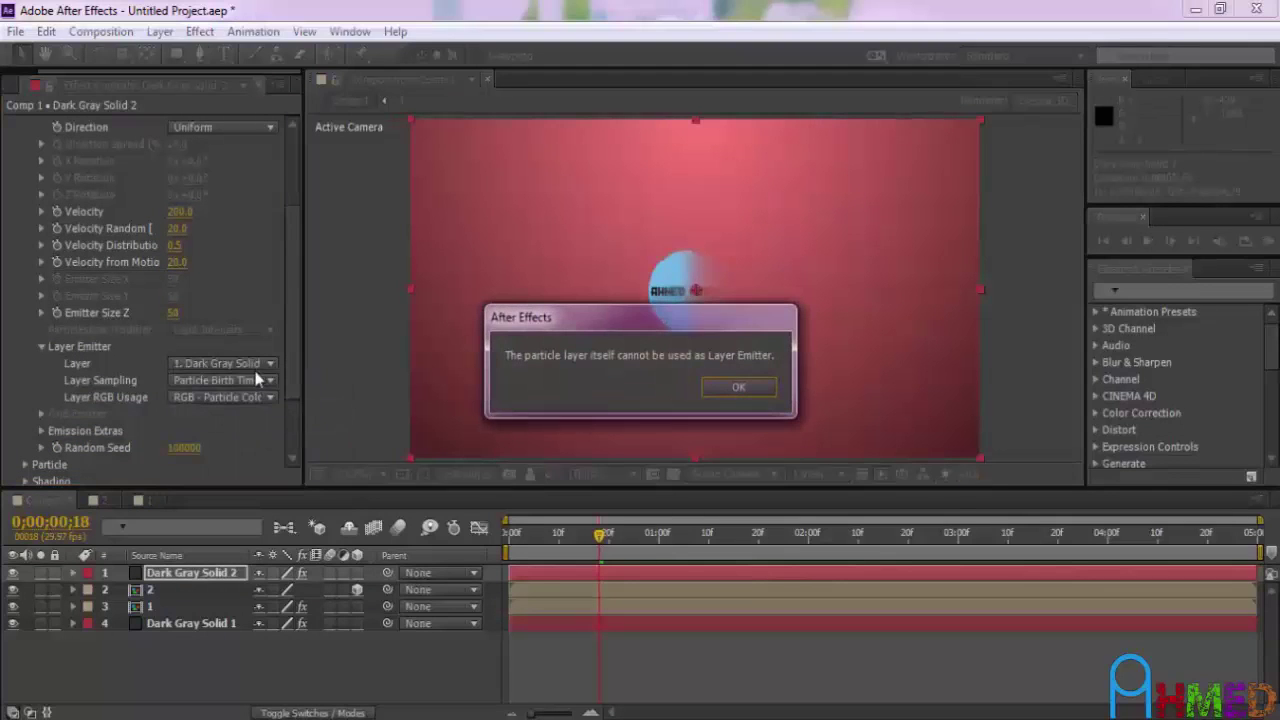
click(736, 388)
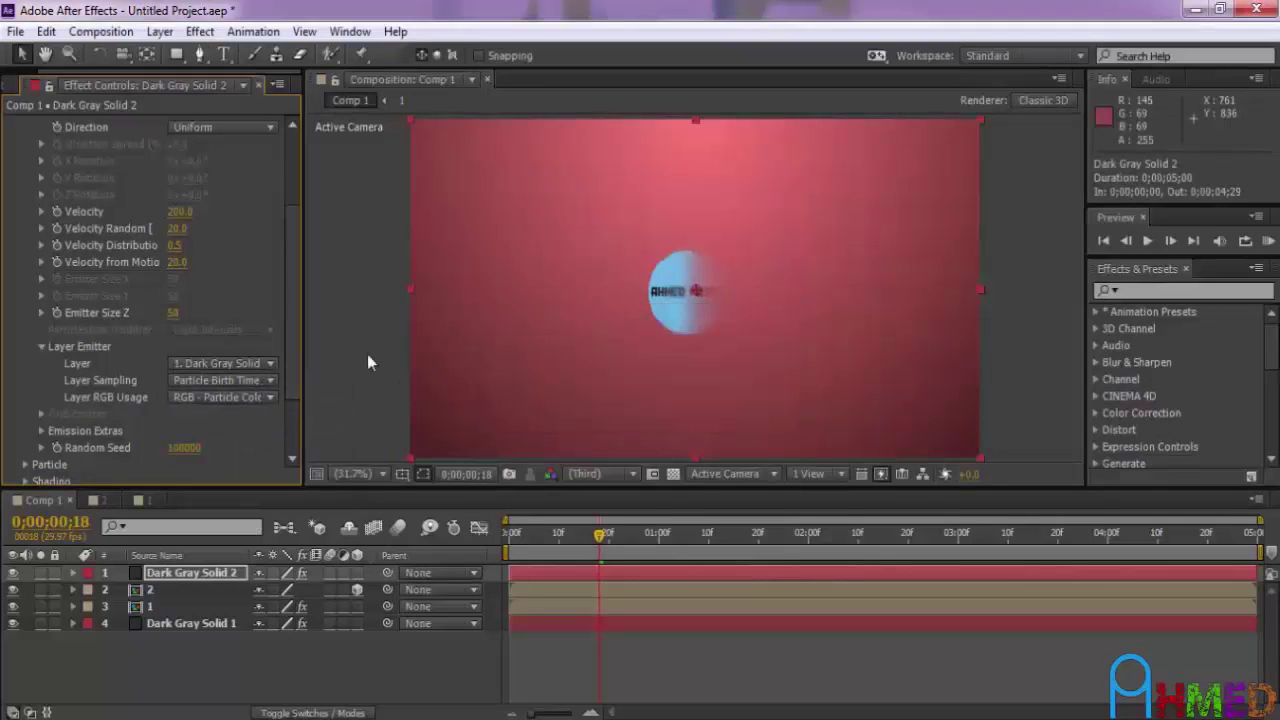
click(270, 363)
click(263, 437)
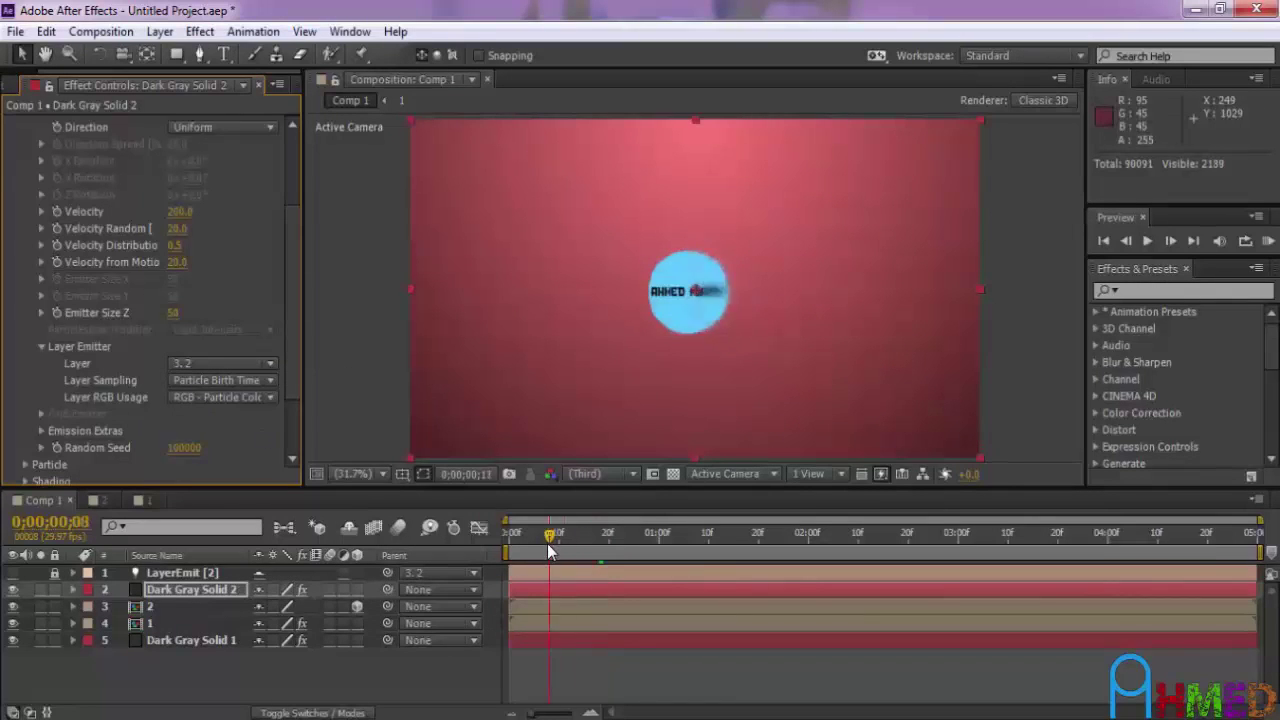
mouse_move(600, 538)
mouse_down()
mouse_move(623, 544)
mouse_move(569, 550)
mouse_up()
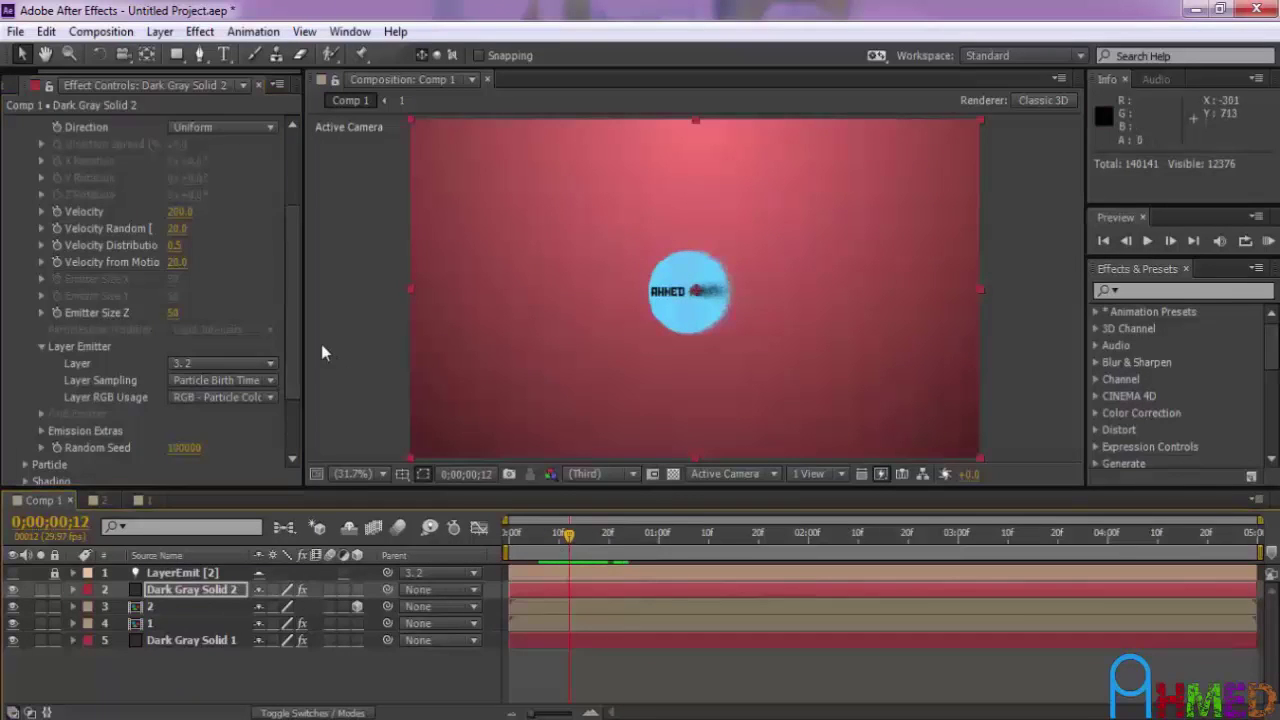
scroll(295, 326, up, 3)
- In Particular's Particle group, set Life 2, Sphere Feather 0, Size 2 and Size Random 100
click(26, 158)
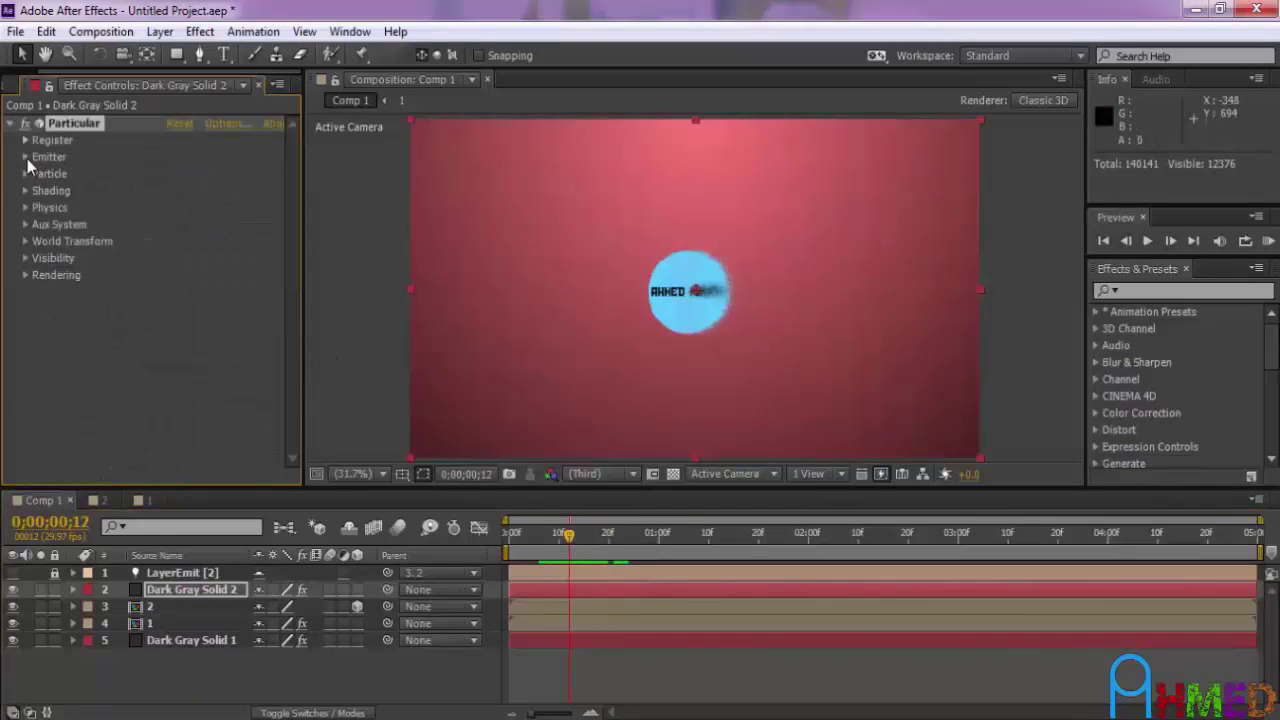
click(25, 174)
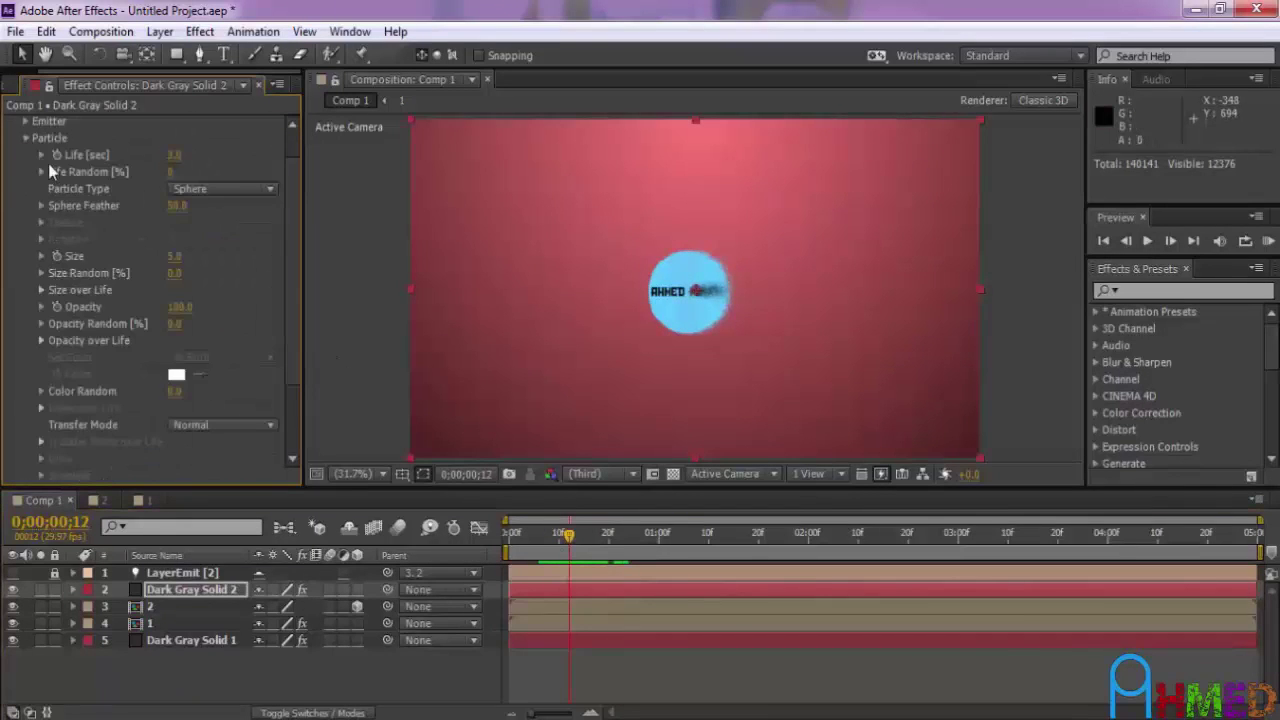
click(174, 155)
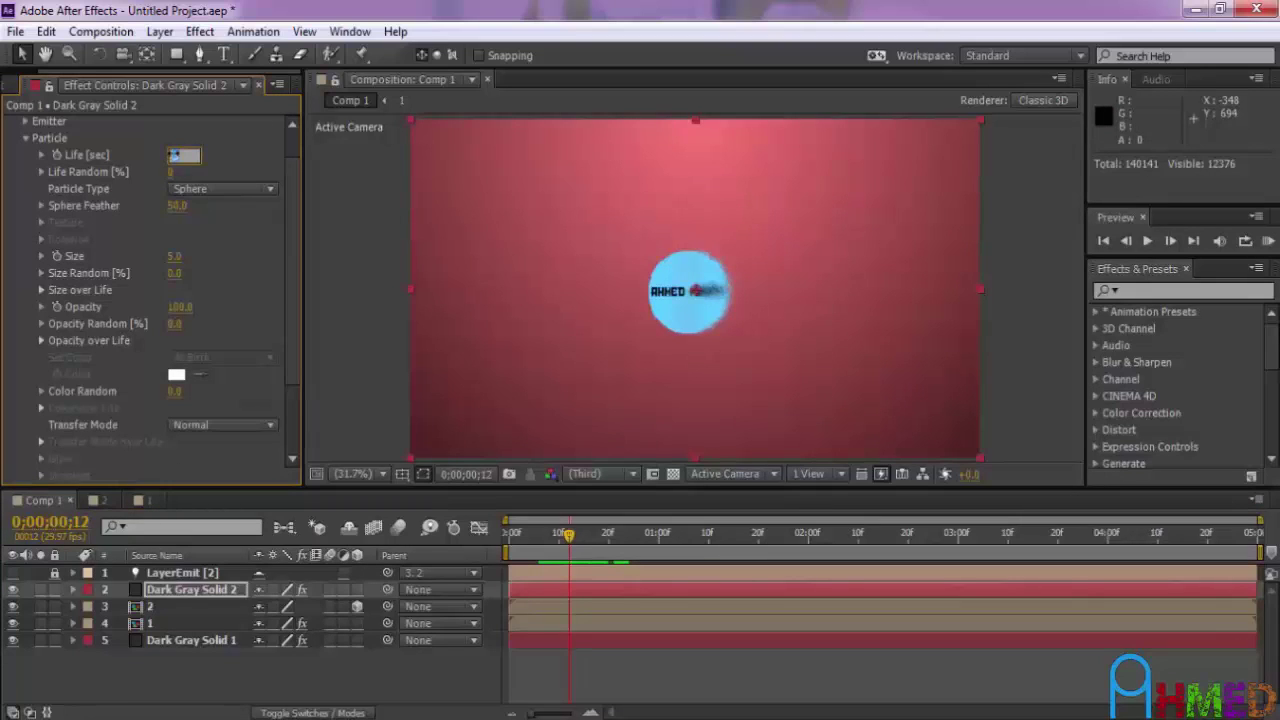
text(2)
click(176, 207)
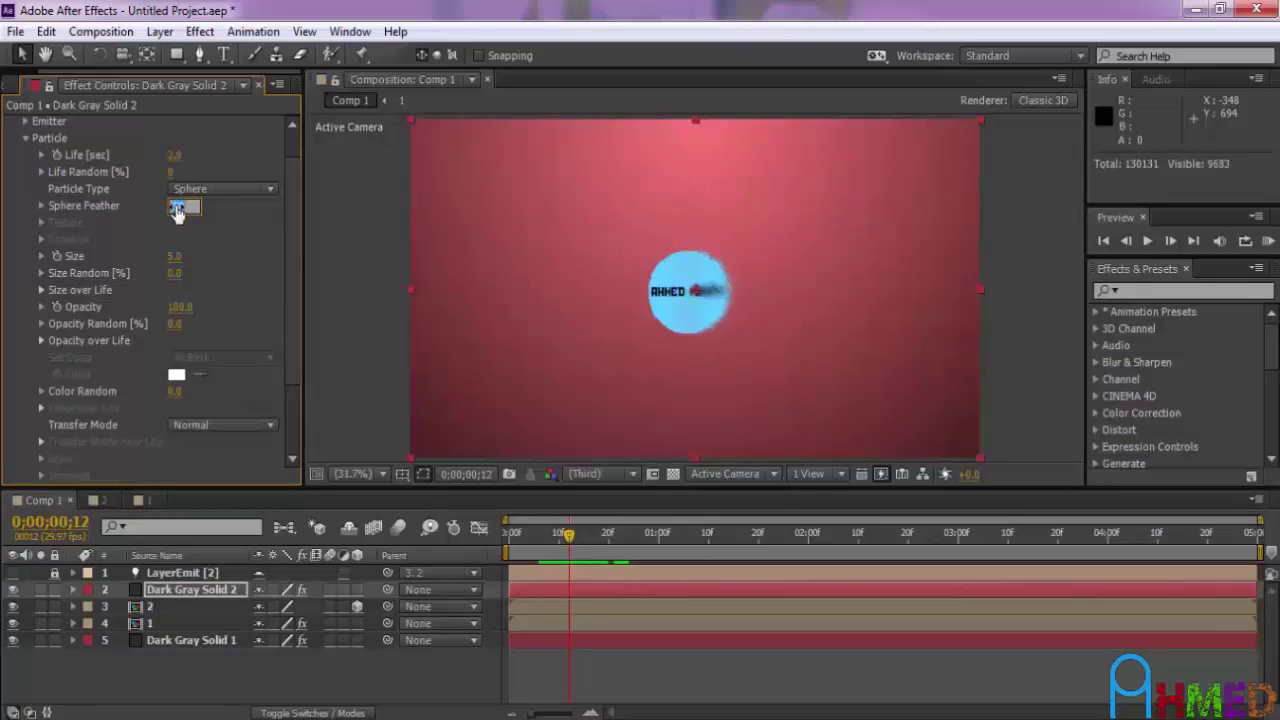
text(0)
click(172, 258)
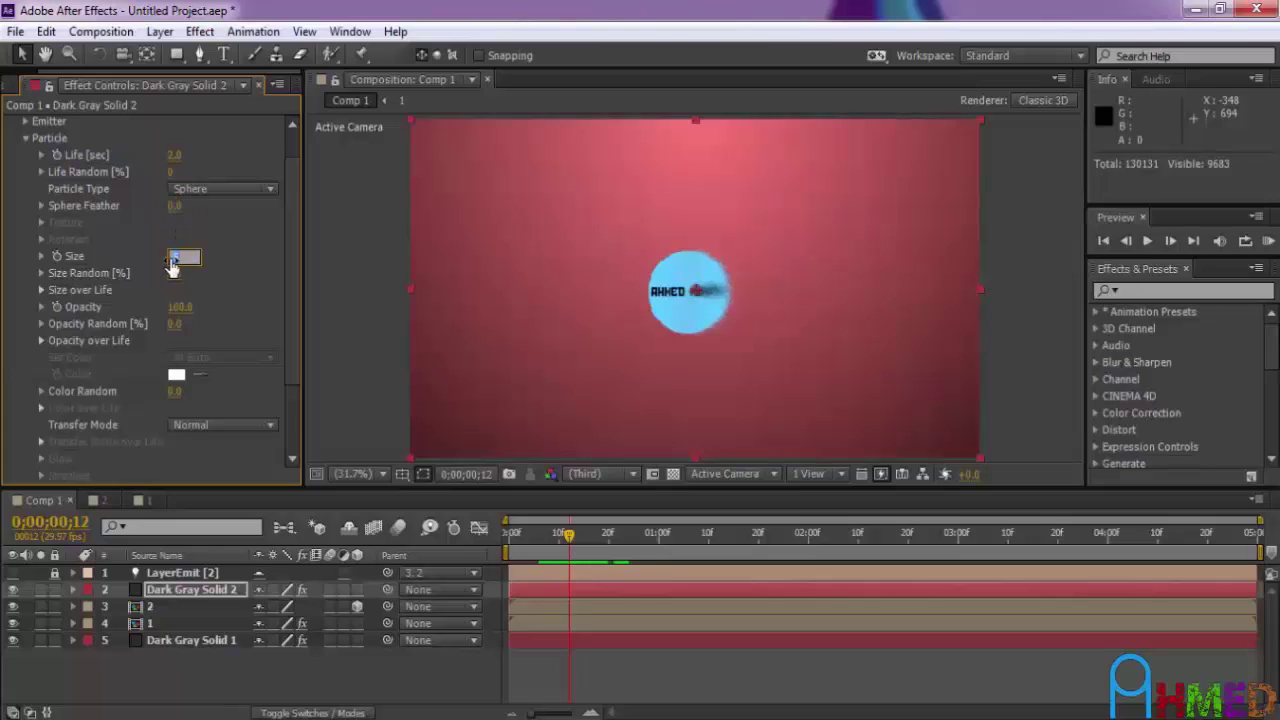
text(2)
click(172, 278)
text(100)
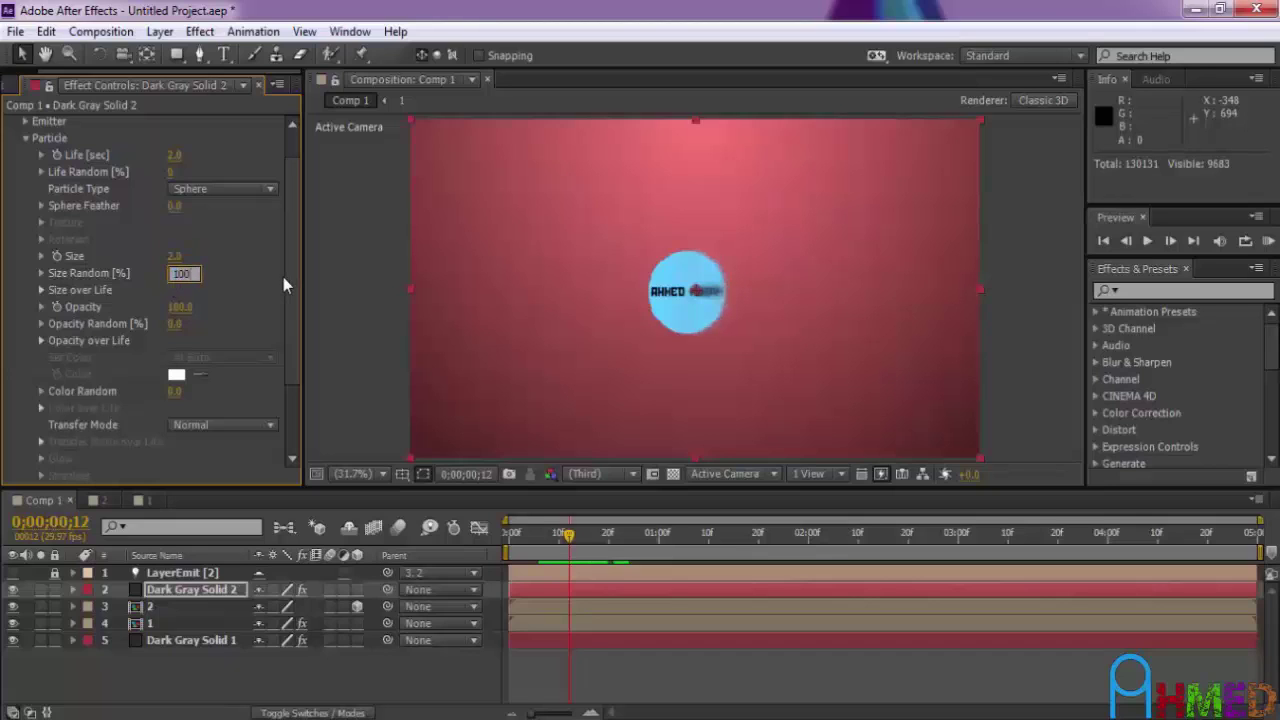
key(Return)
drag(285, 276, 292, 328)
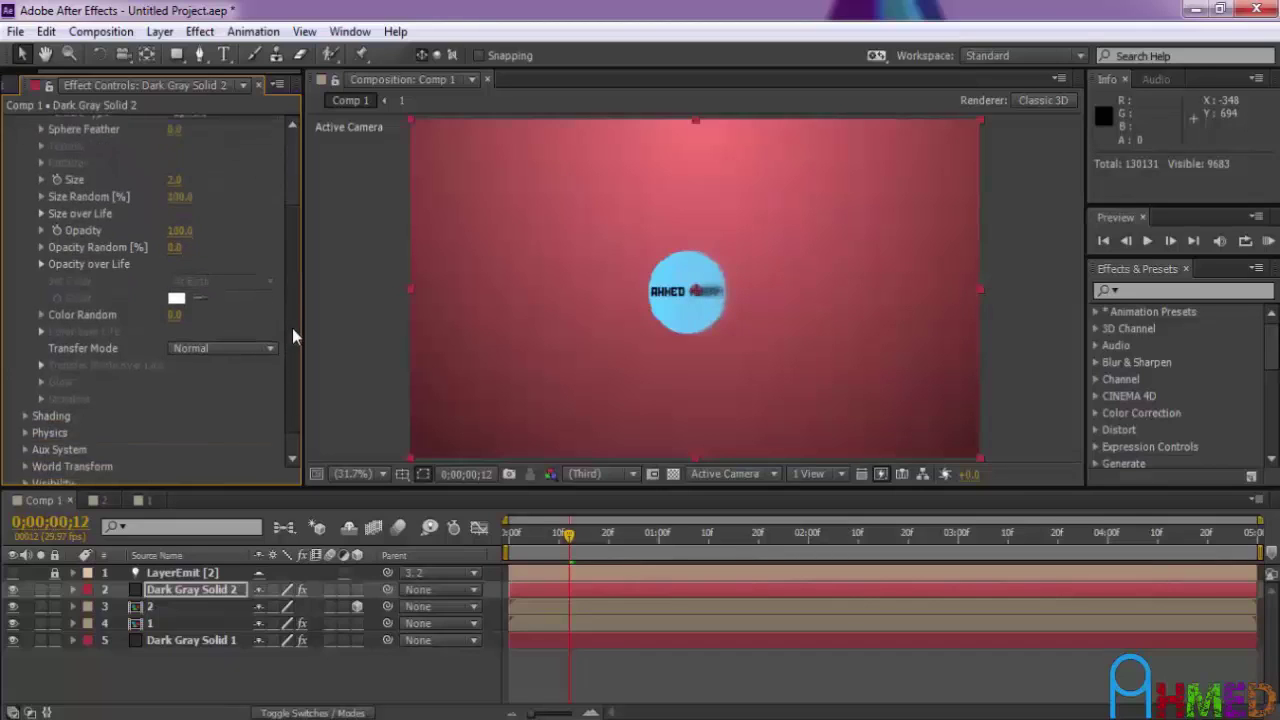
scroll(270, 268, up, 3)
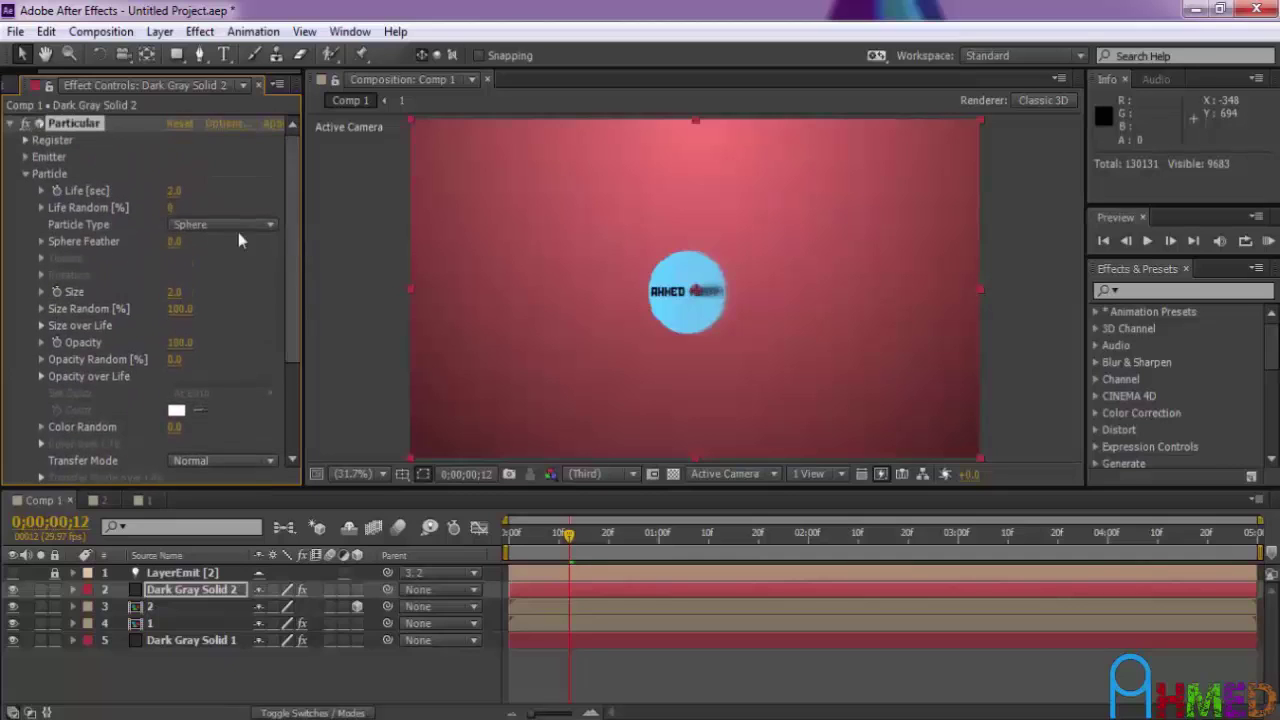
click(25, 174)
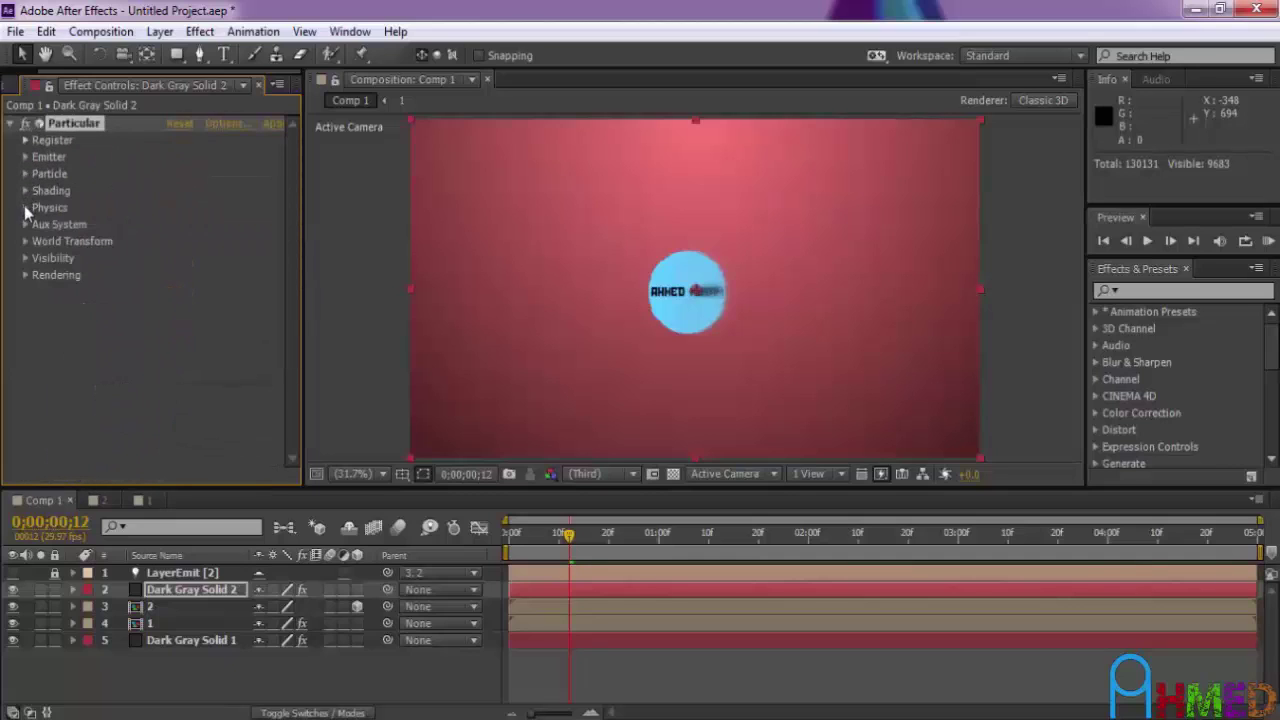
- Set Particular's Physics Gravity to -5000
click(25, 208)
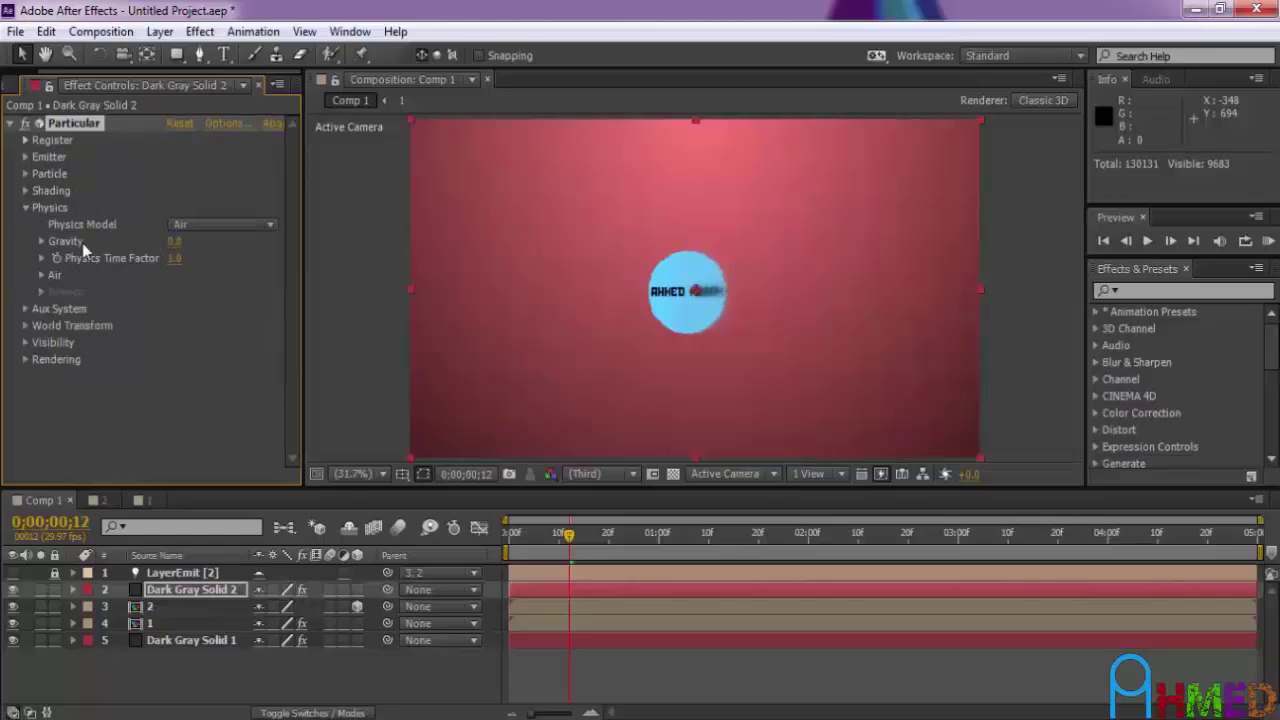
click(174, 241)
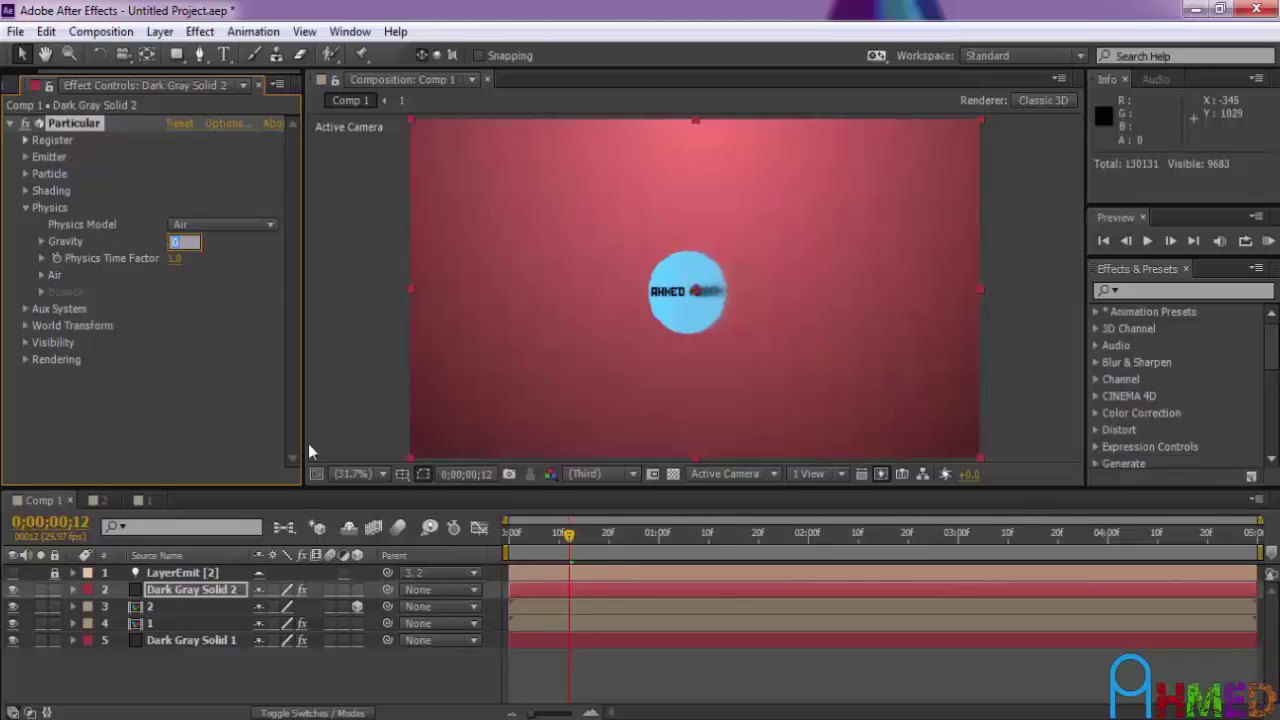
text(-5)
text(00)
text(0)
key(Return)
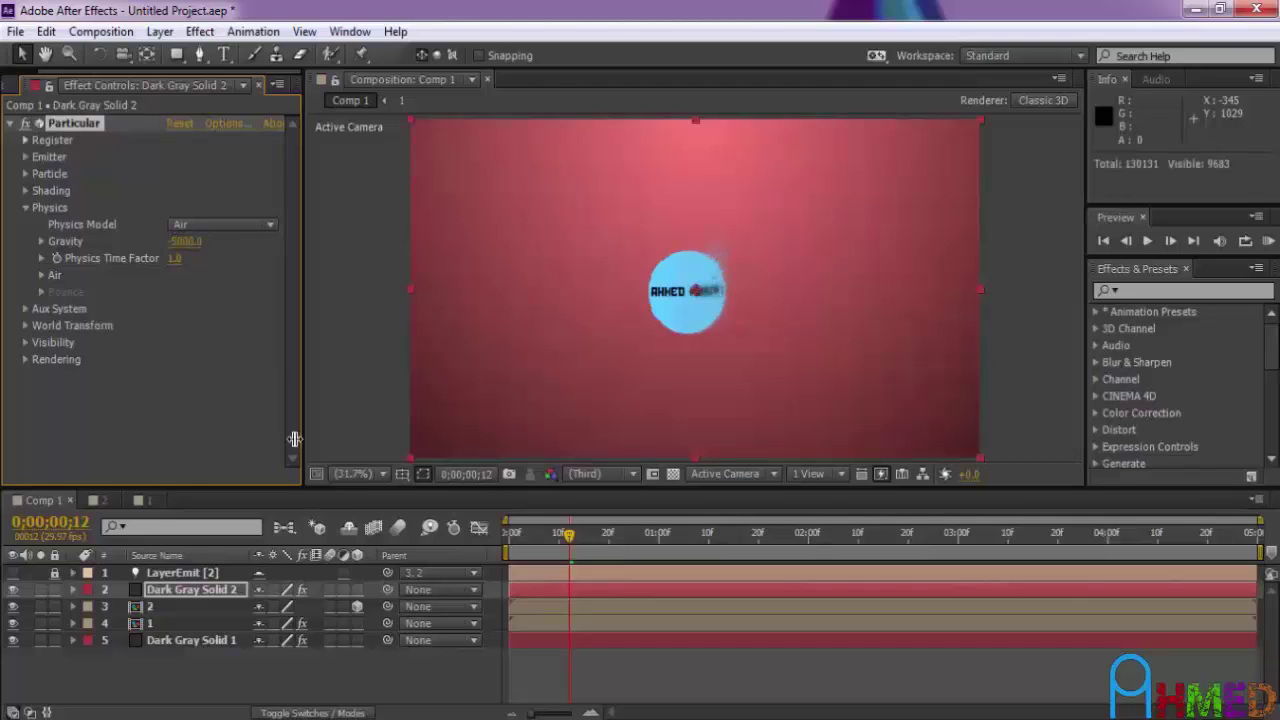
- Set Air Resistance to 1 and Wind X to -100, checking the drift at frame 20
click(40, 275)
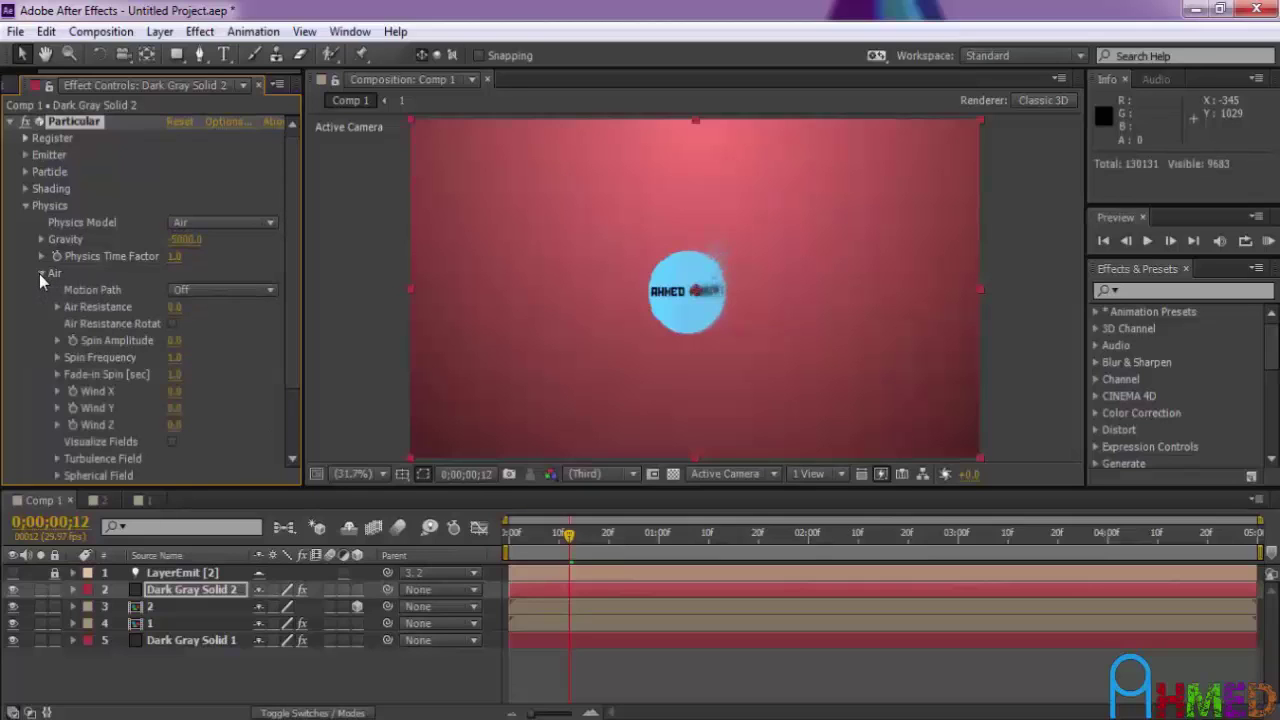
click(175, 309)
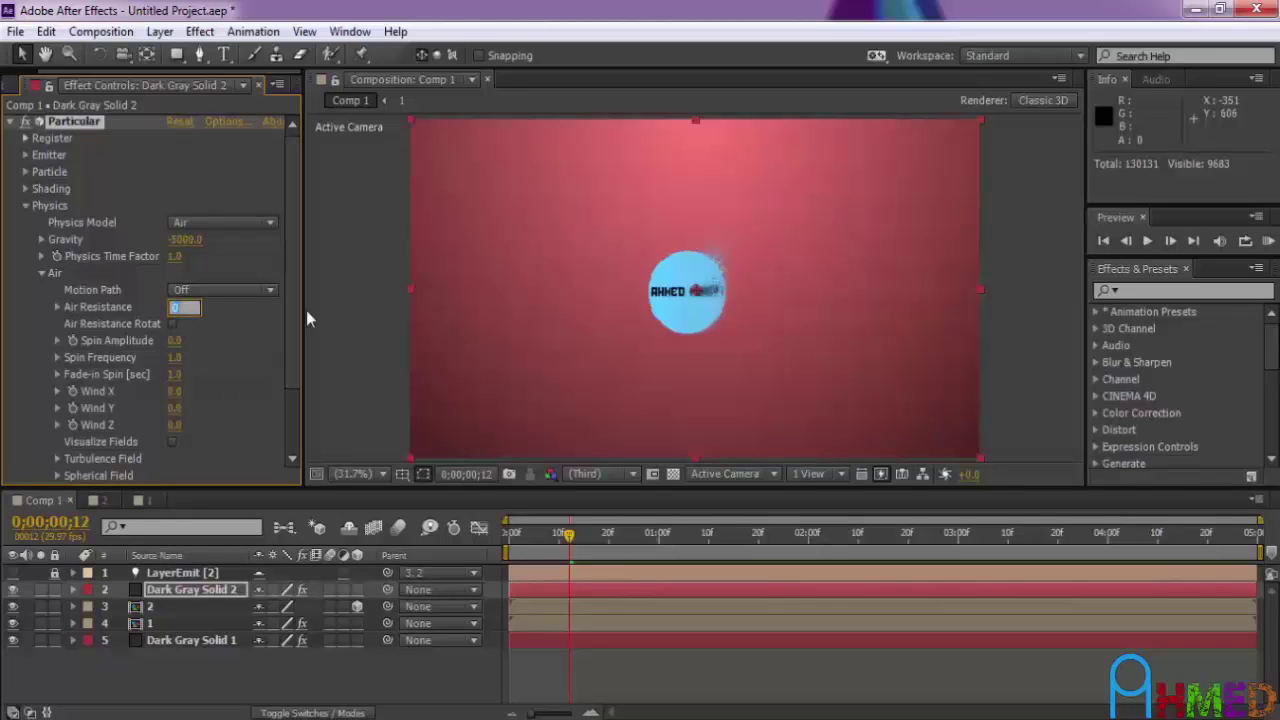
text(1)
drag(291, 308, 248, 350)
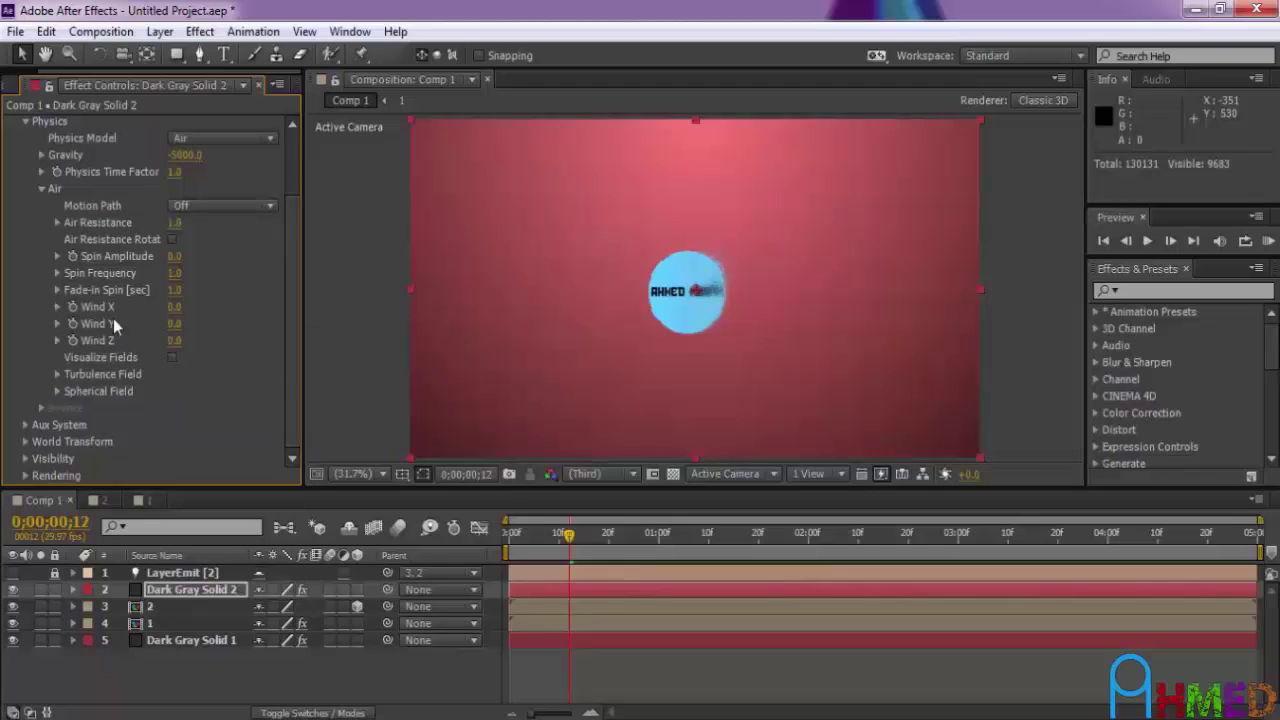
click(175, 307)
text(-1)
text(00)
key(Return)
drag(570, 534, 612, 545)
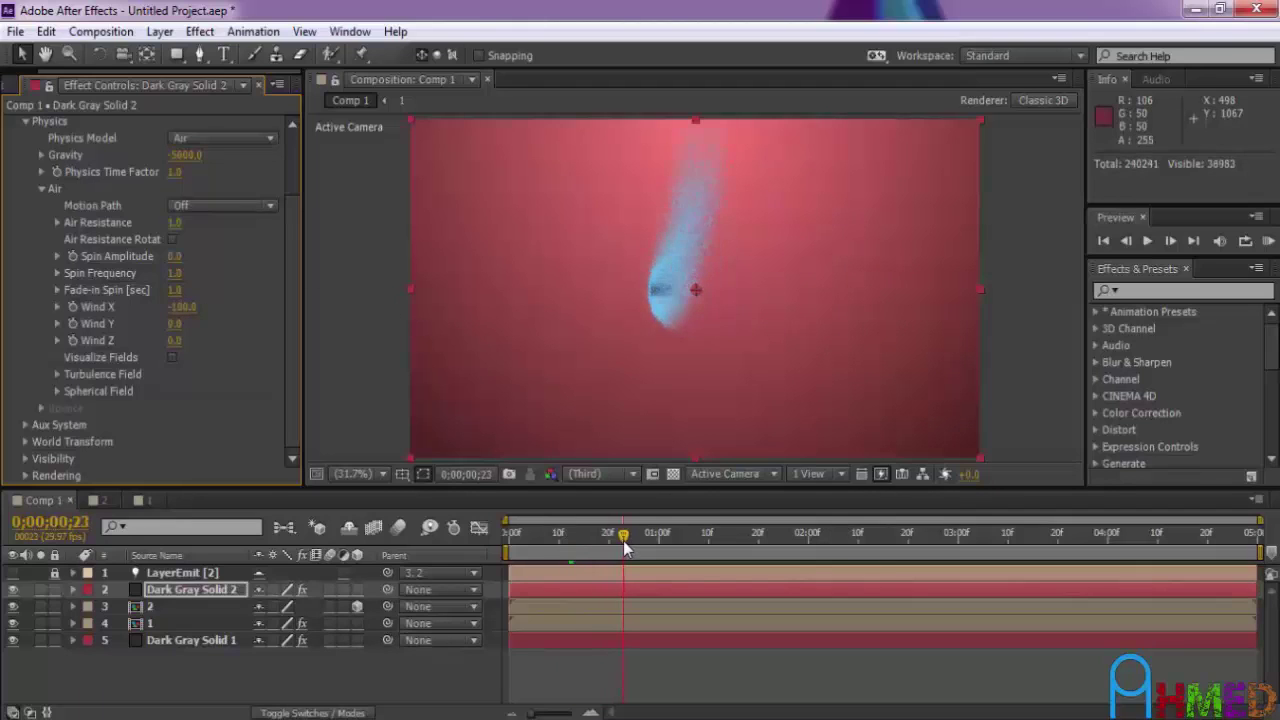
mouse_move(172, 316)
mouse_down()
mouse_move(370, 336)
mouse_move(144, 287)
mouse_up()
click(176, 310)
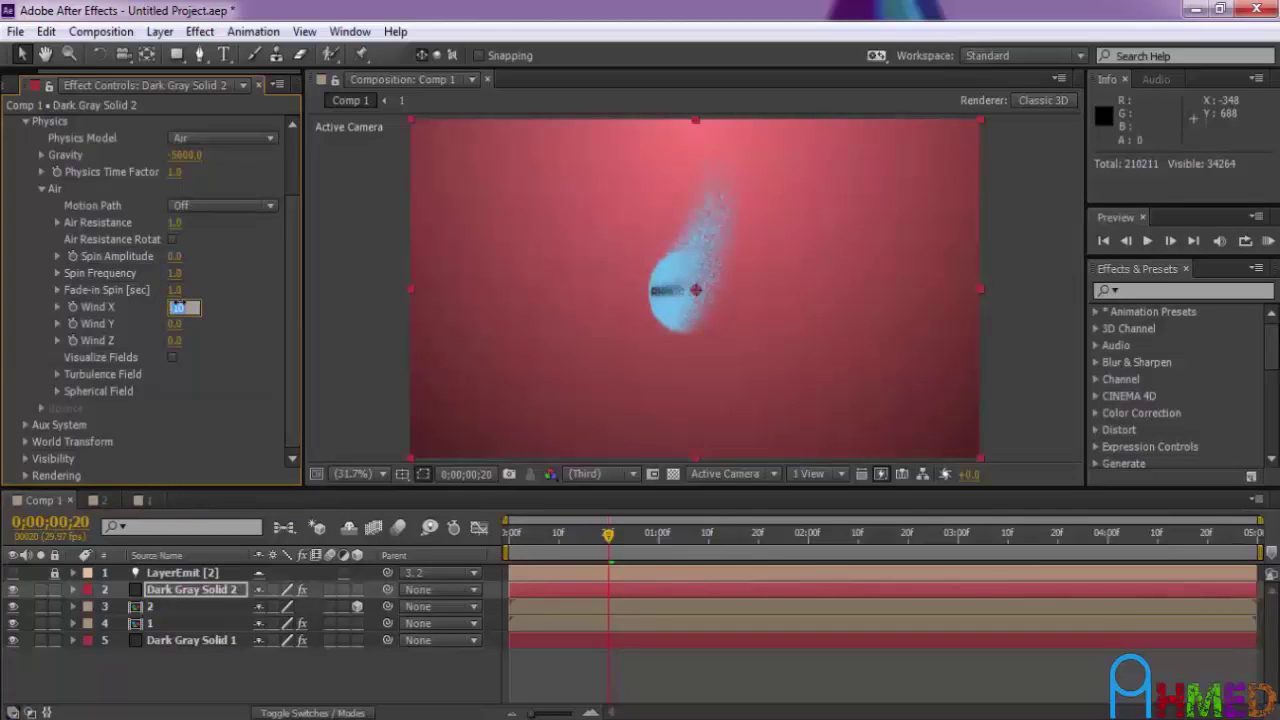
text(-100)
key(Return)
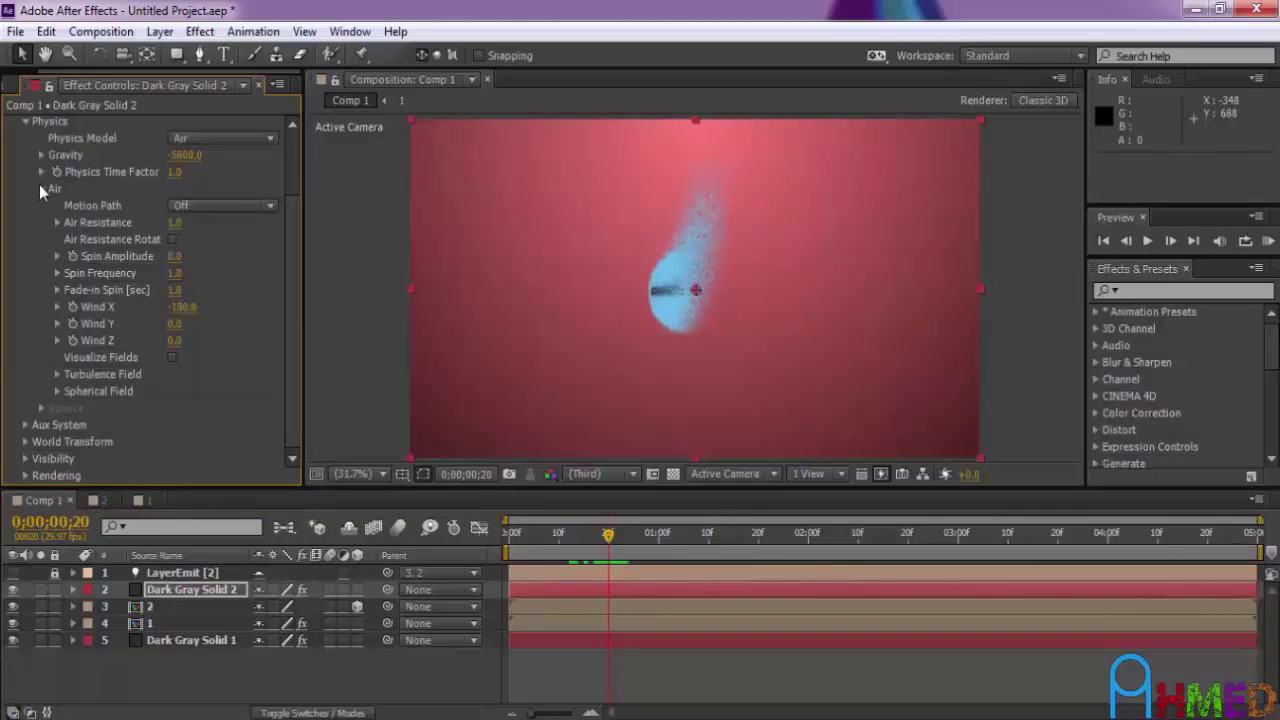
- In Turbulence Field, set Affect Position to 300 and Fade-in Time to 0.1
click(57, 375)
scroll(57, 377, down, 3)
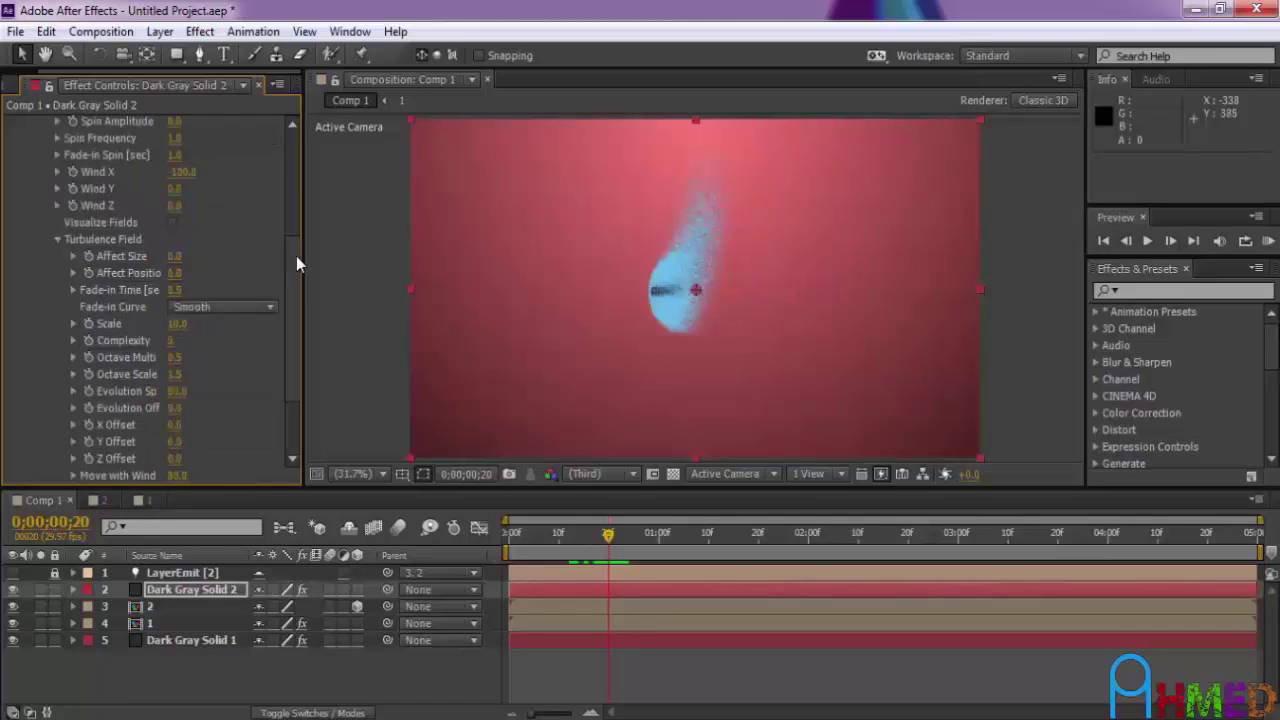
scroll(290, 298, down, 1)
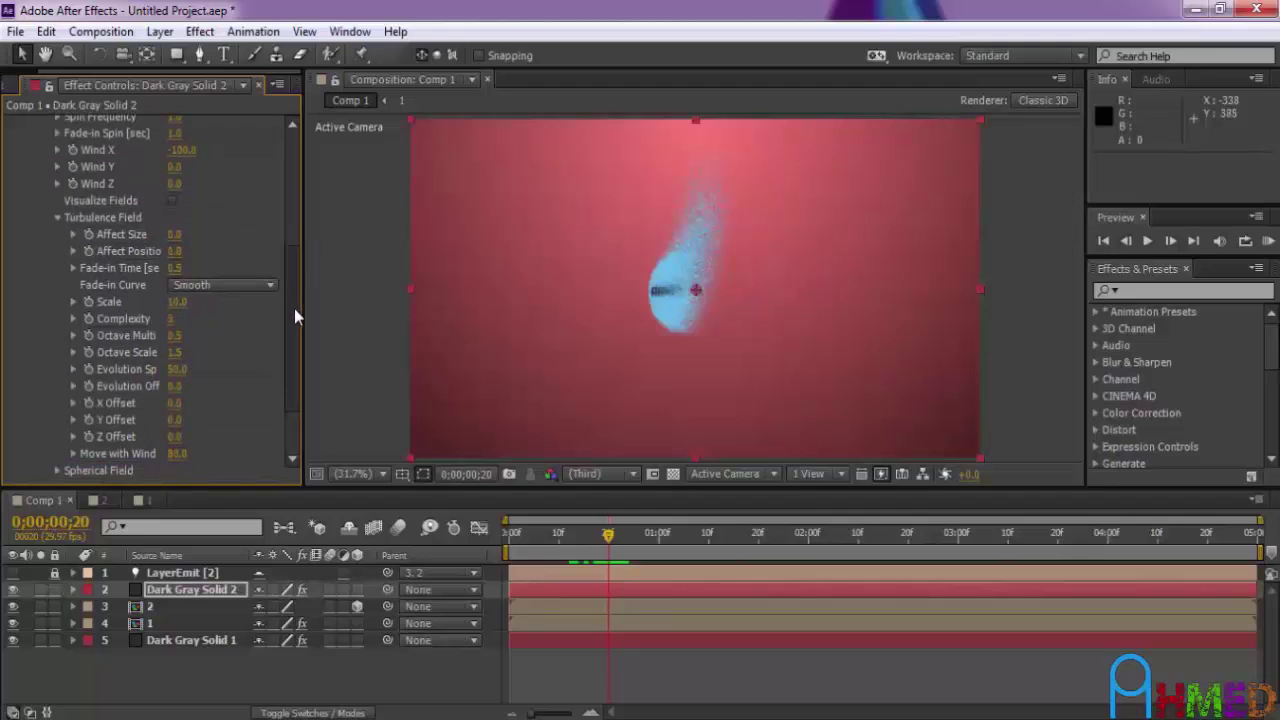
drag(294, 308, 294, 292)
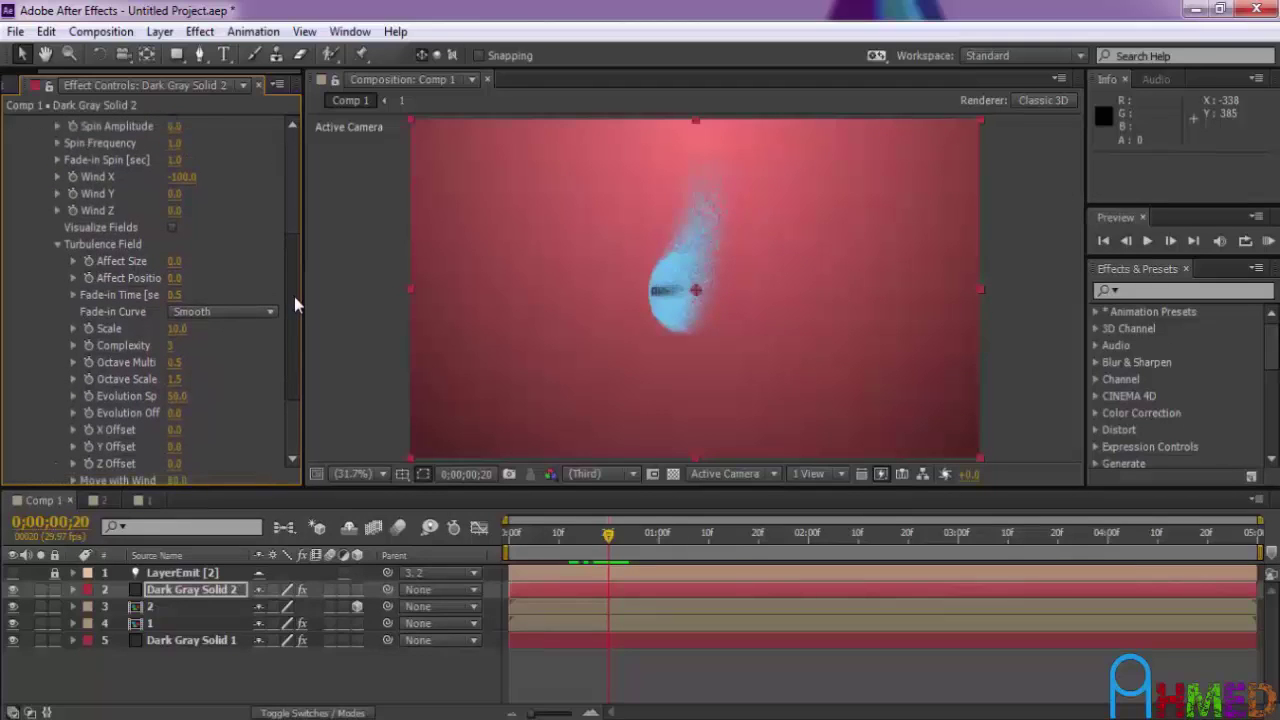
drag(294, 296, 294, 288)
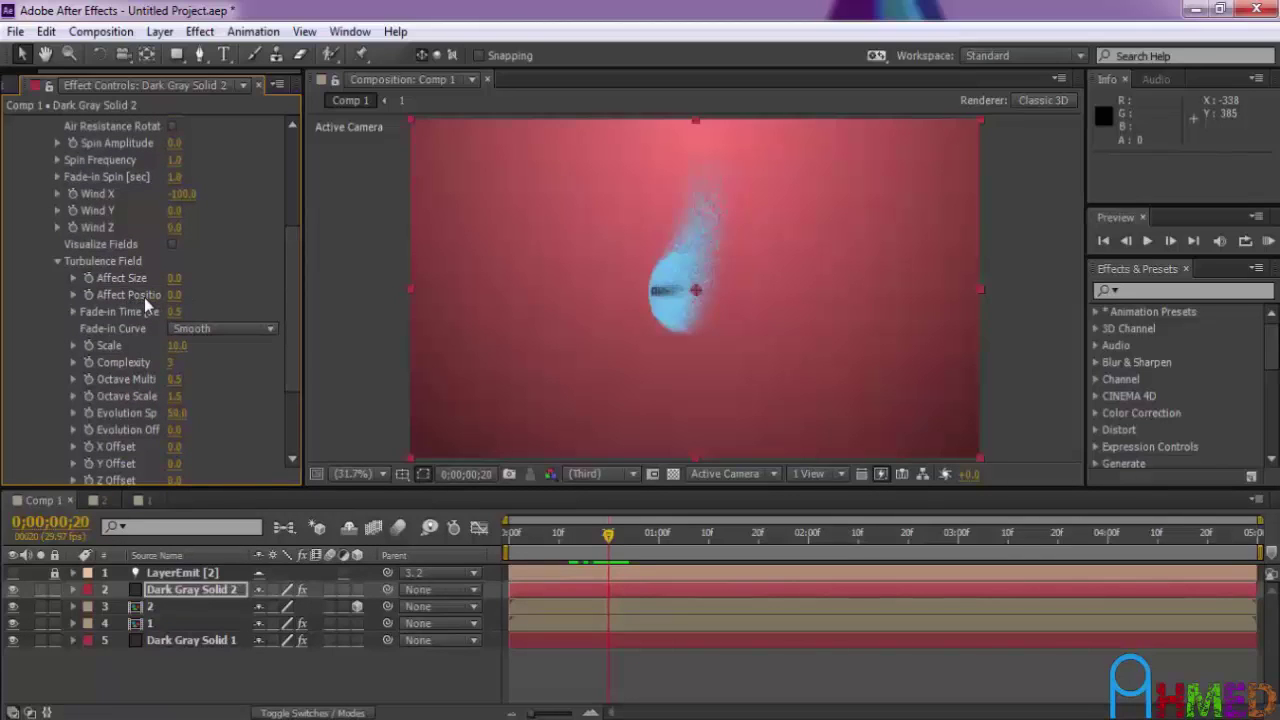
click(174, 295)
text(0)
key(Return)
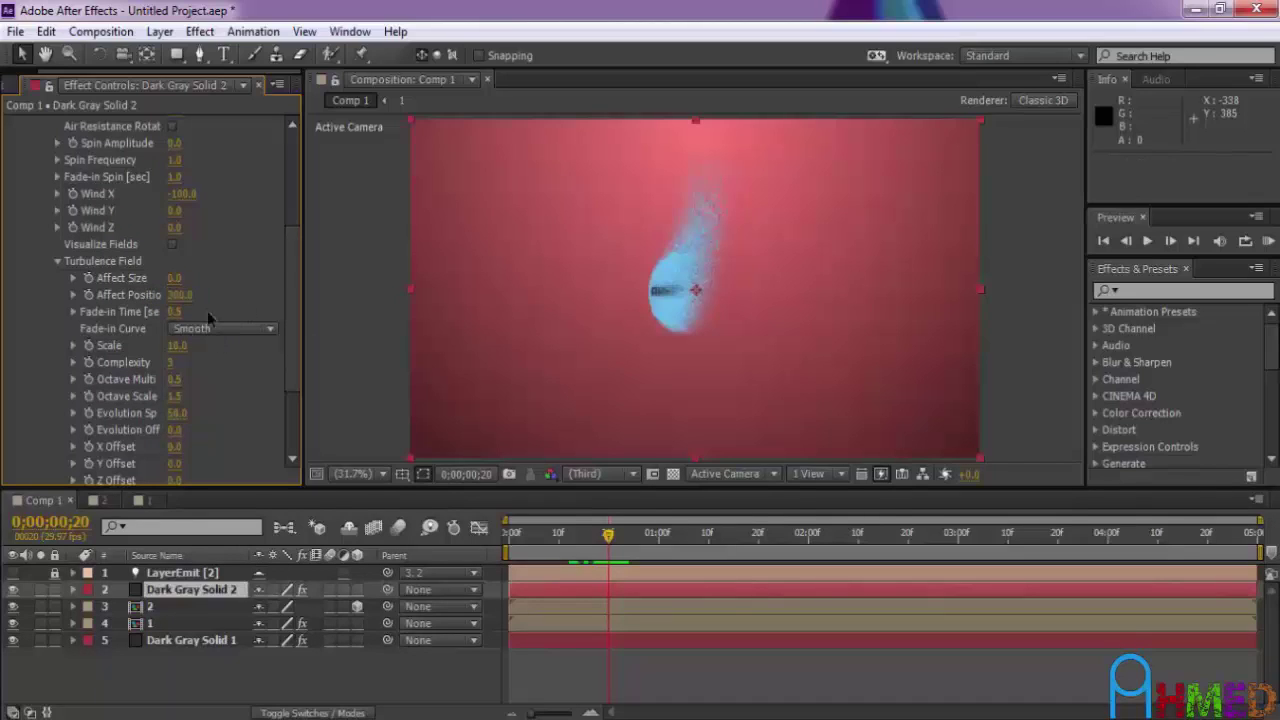
click(175, 312)
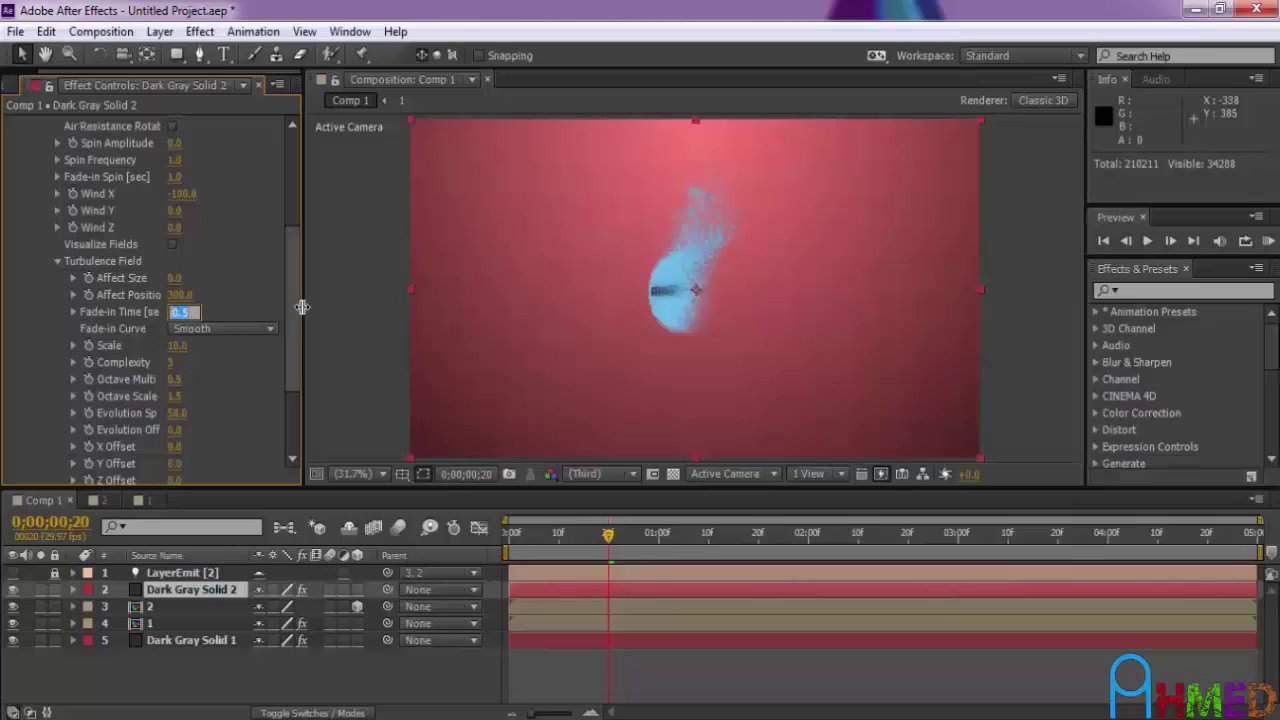
text(0.1)
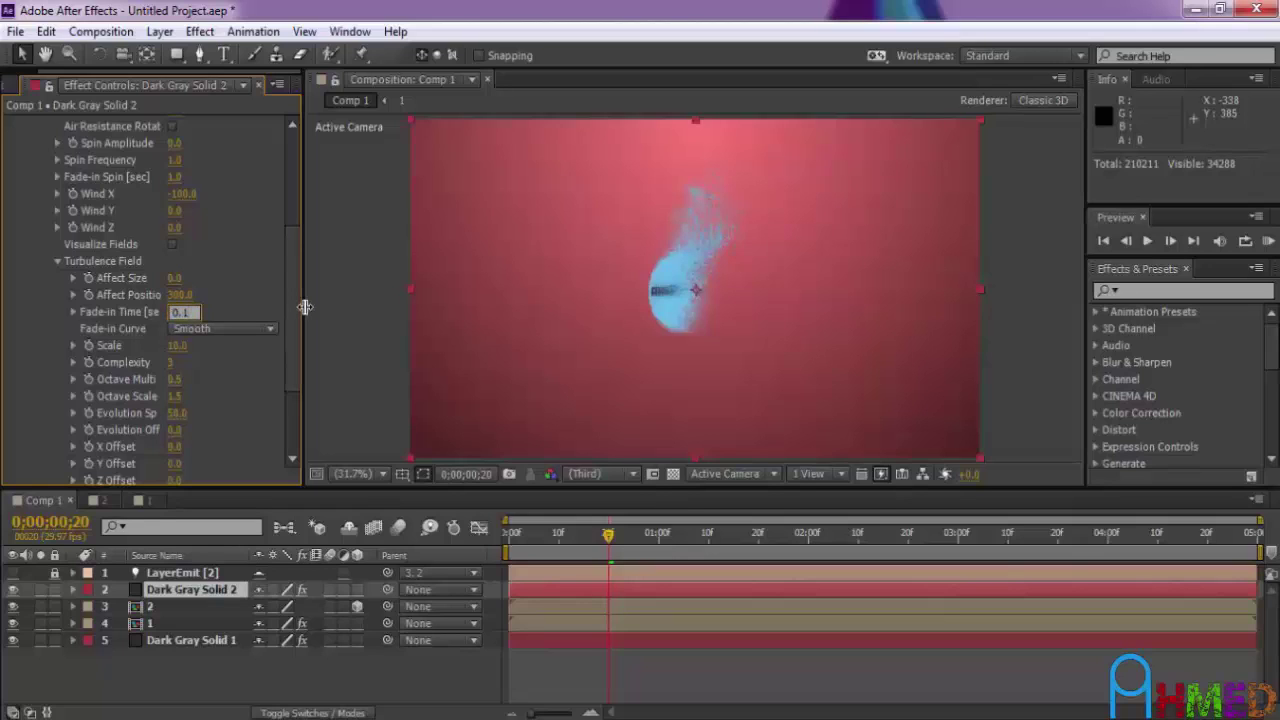
key(Return)
drag(291, 276, 292, 271)
drag(607, 534, 598, 535)
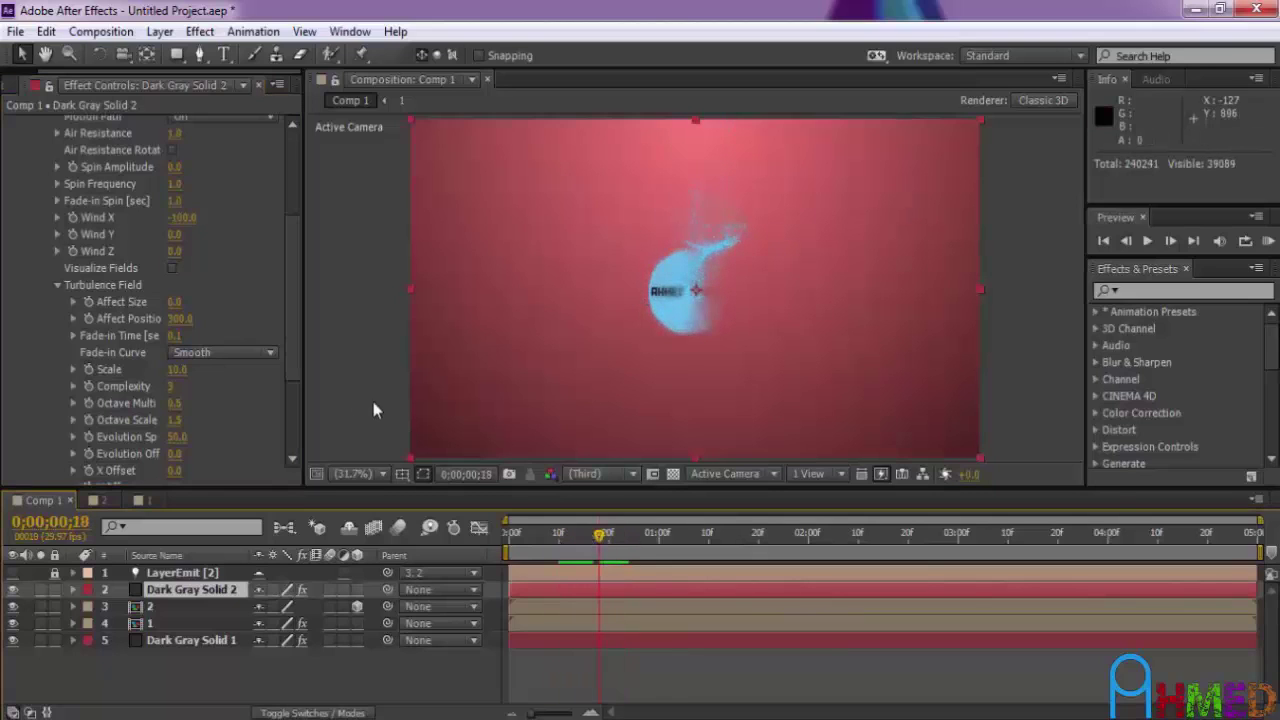
- Set Particular's Rendering > Motion Blur to On, with Turbulence and Physics collapsed
click(56, 285)
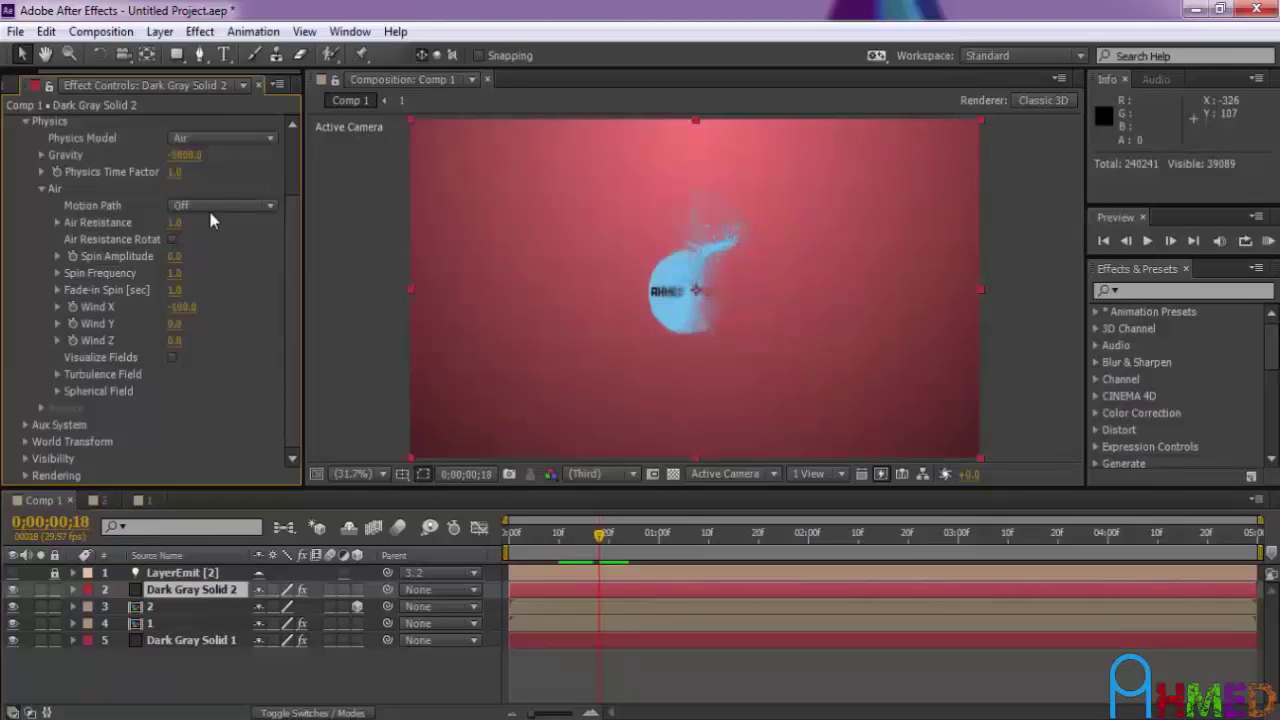
click(25, 122)
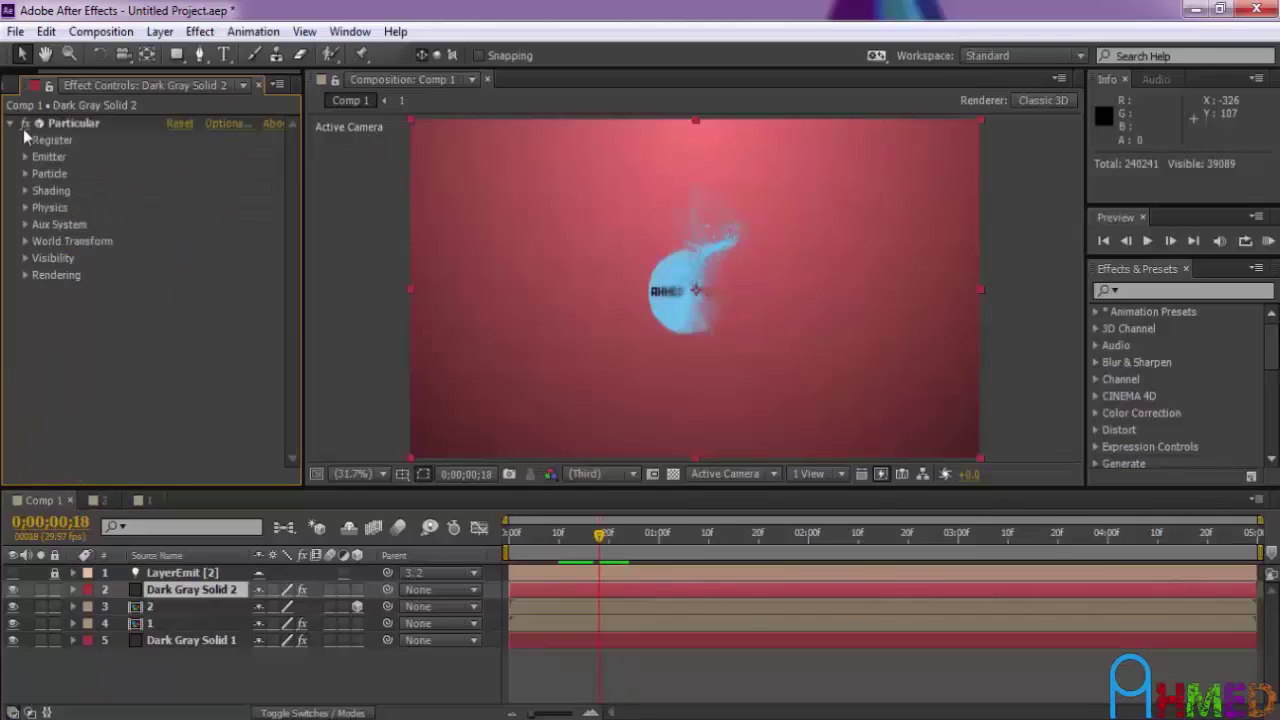
click(25, 277)
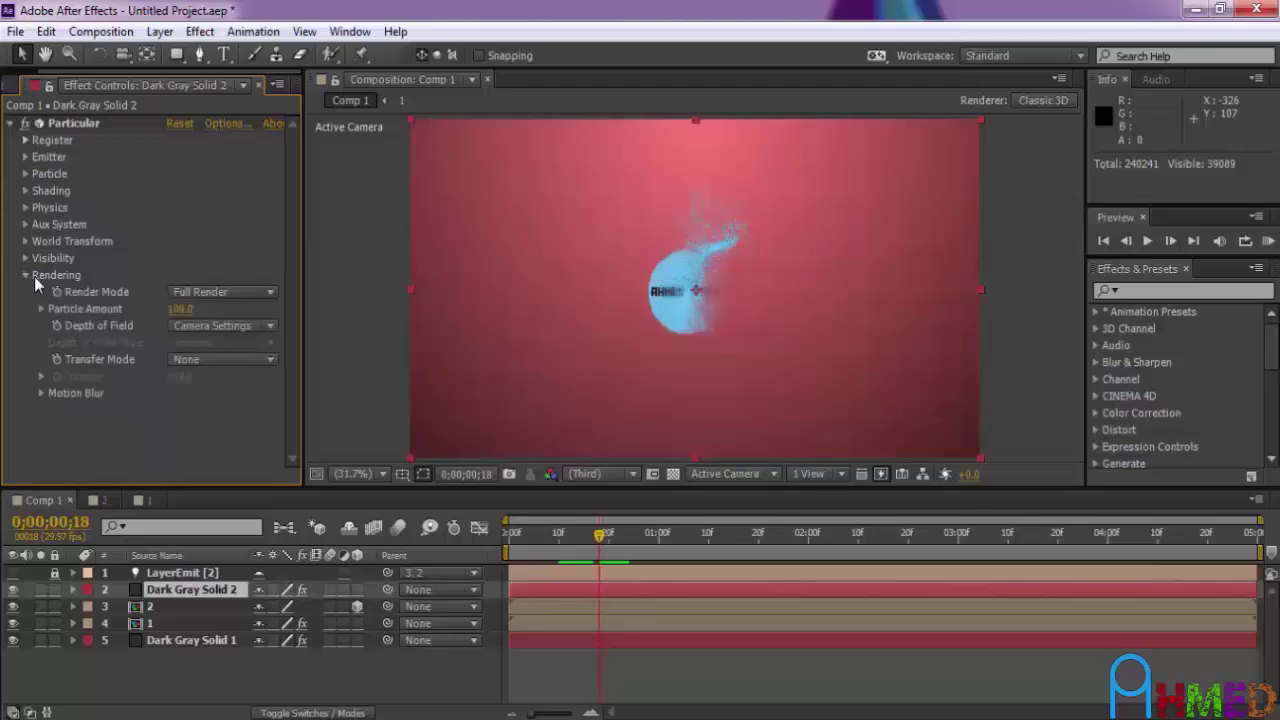
click(41, 393)
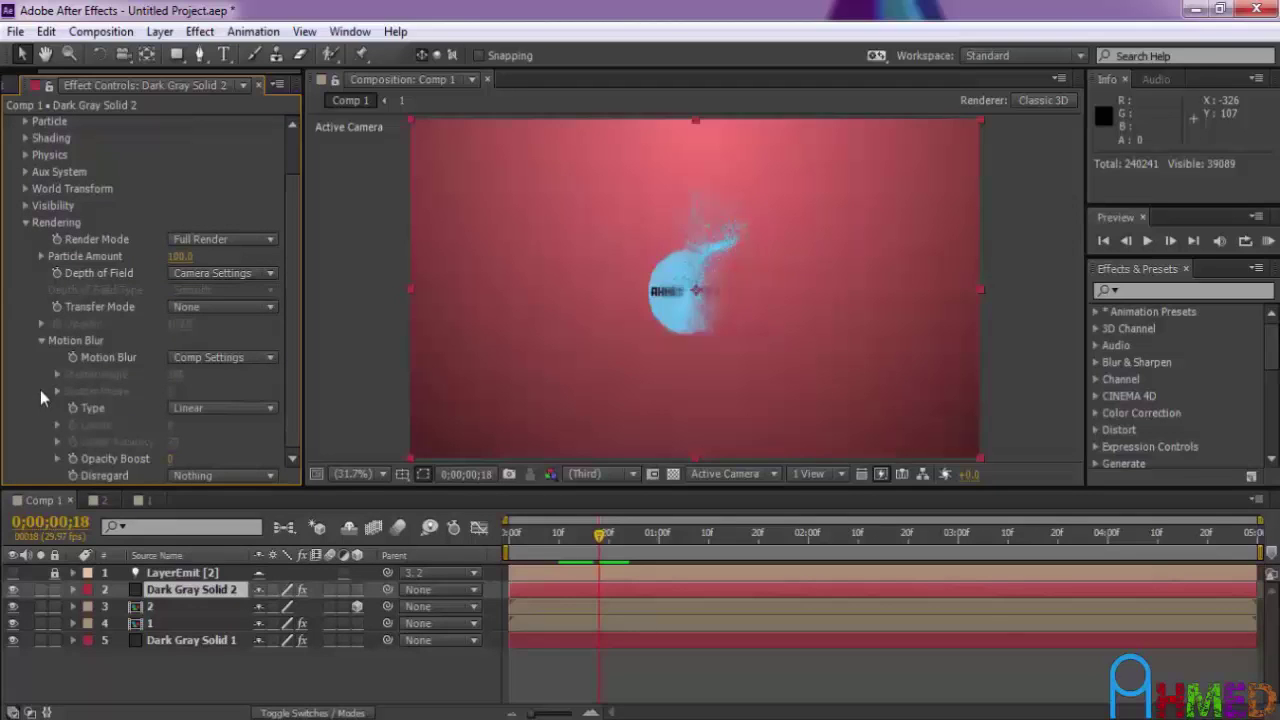
click(262, 410)
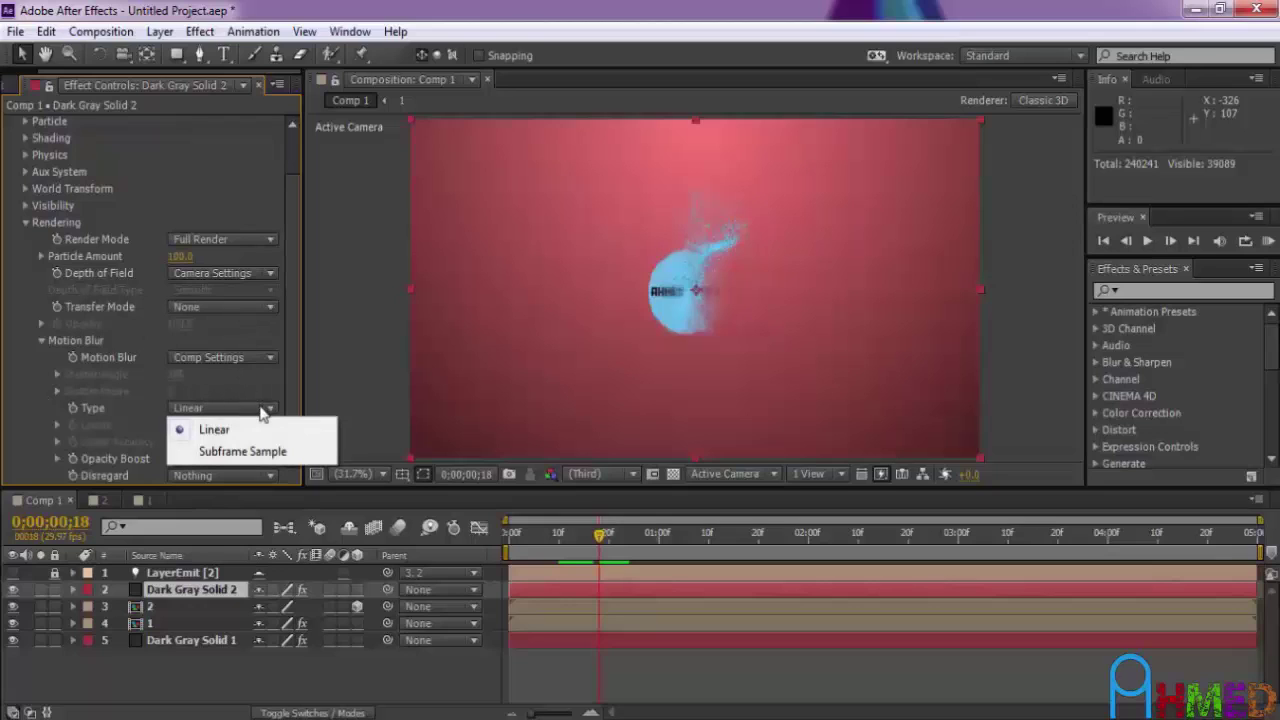
click(270, 356)
click(270, 356)
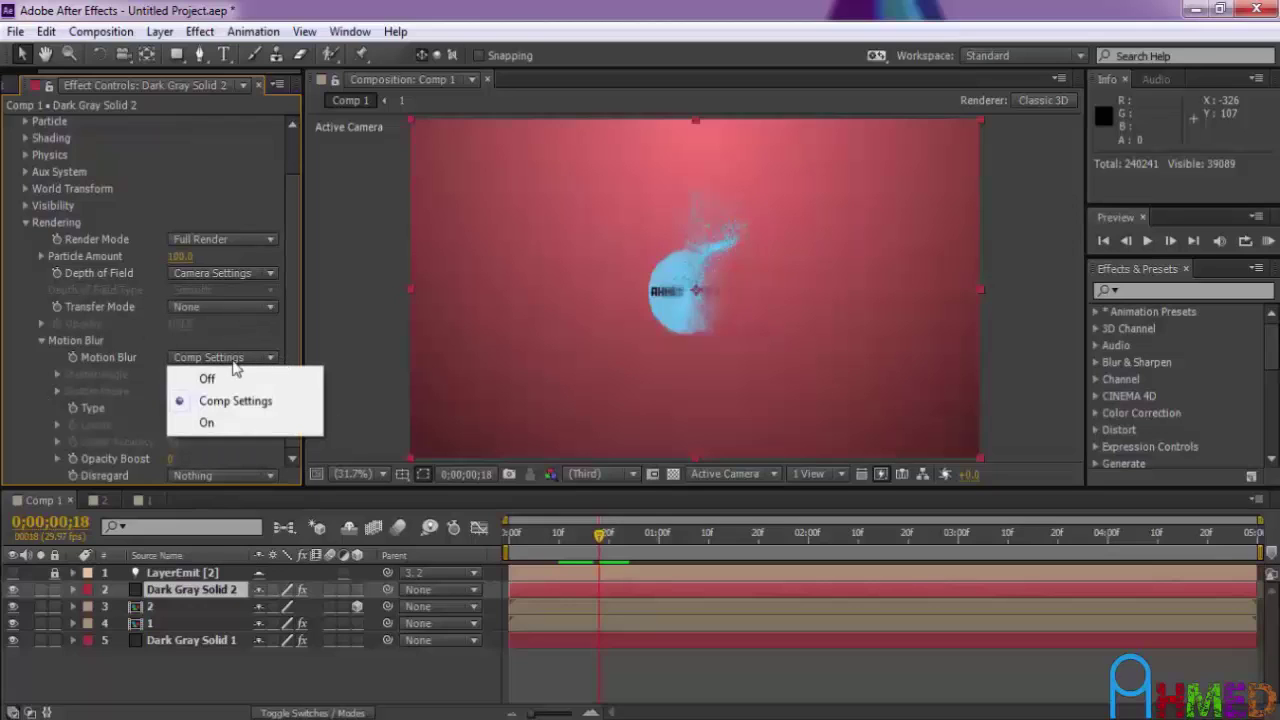
click(210, 421)
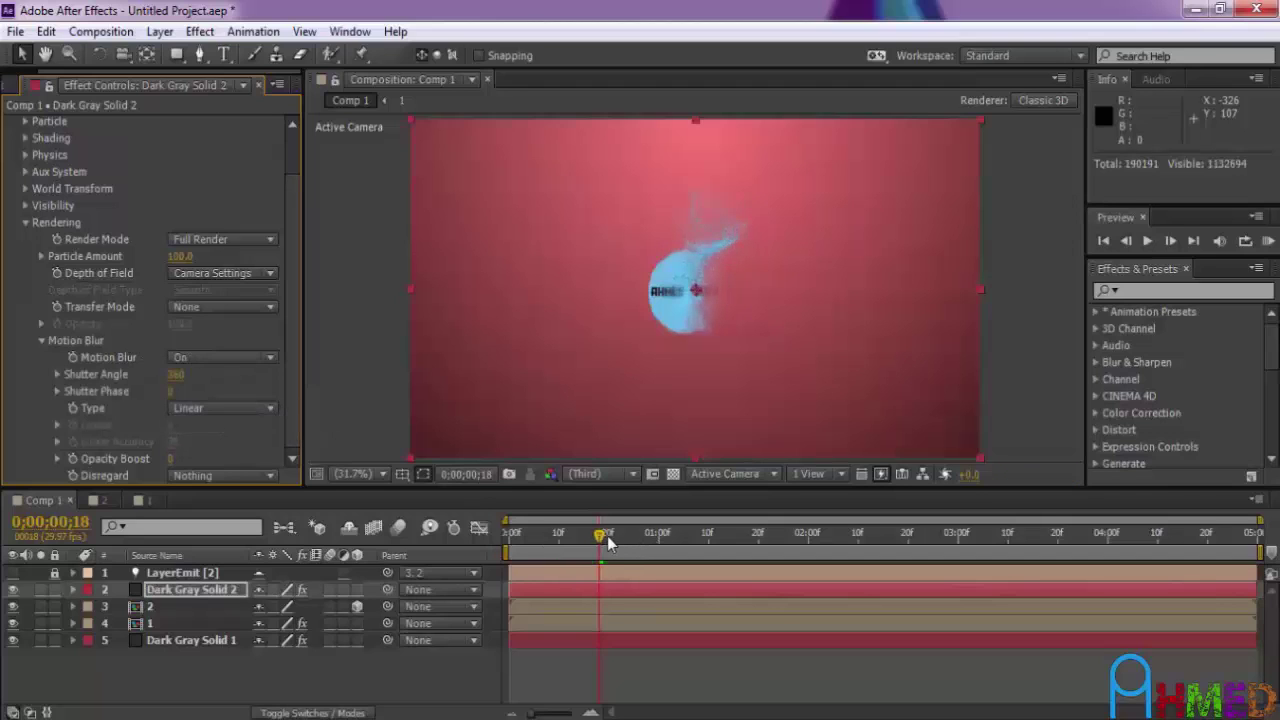
key(Page_Up)
drag(510, 534, 560, 536)
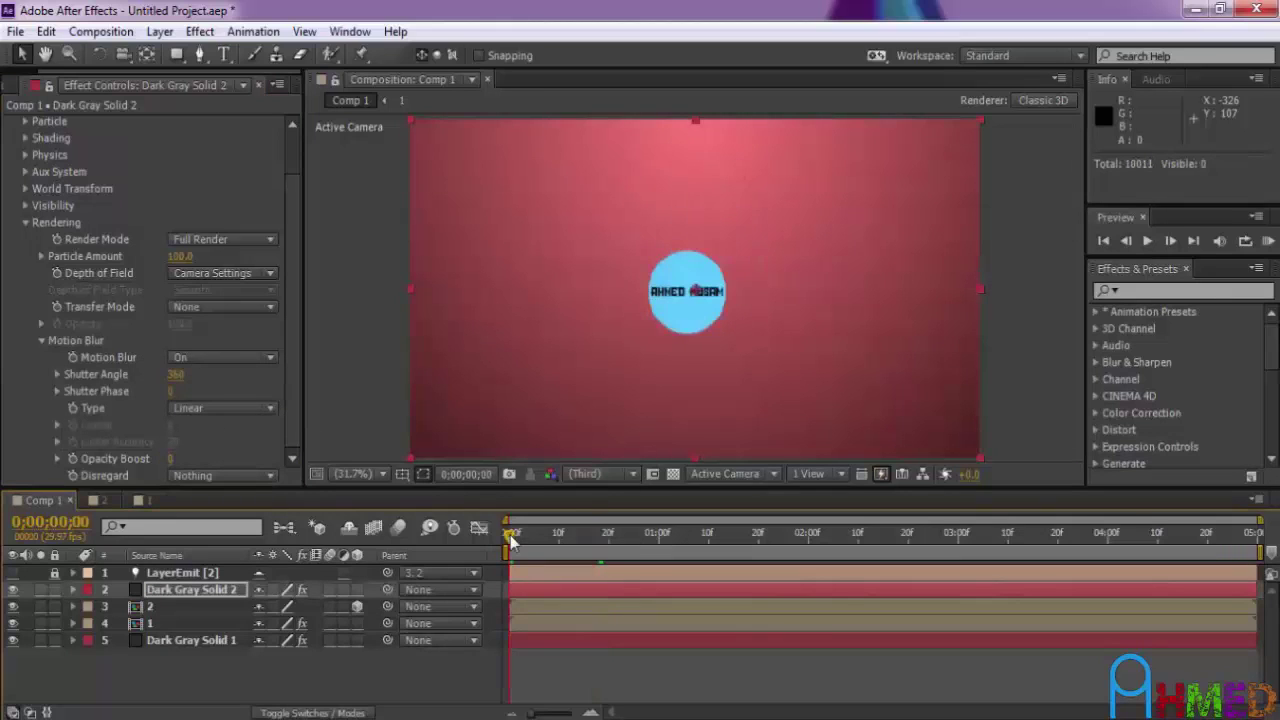
key(Page_Down)
click(585, 535)
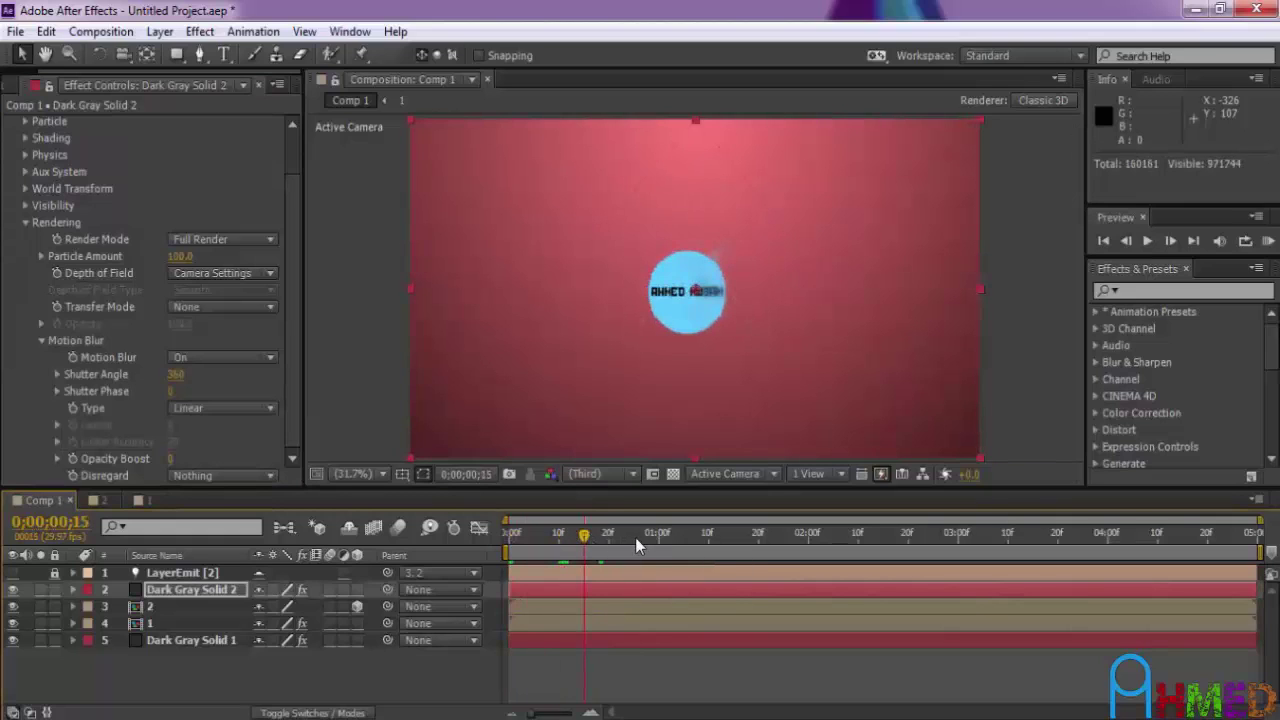
key(Page_Down)
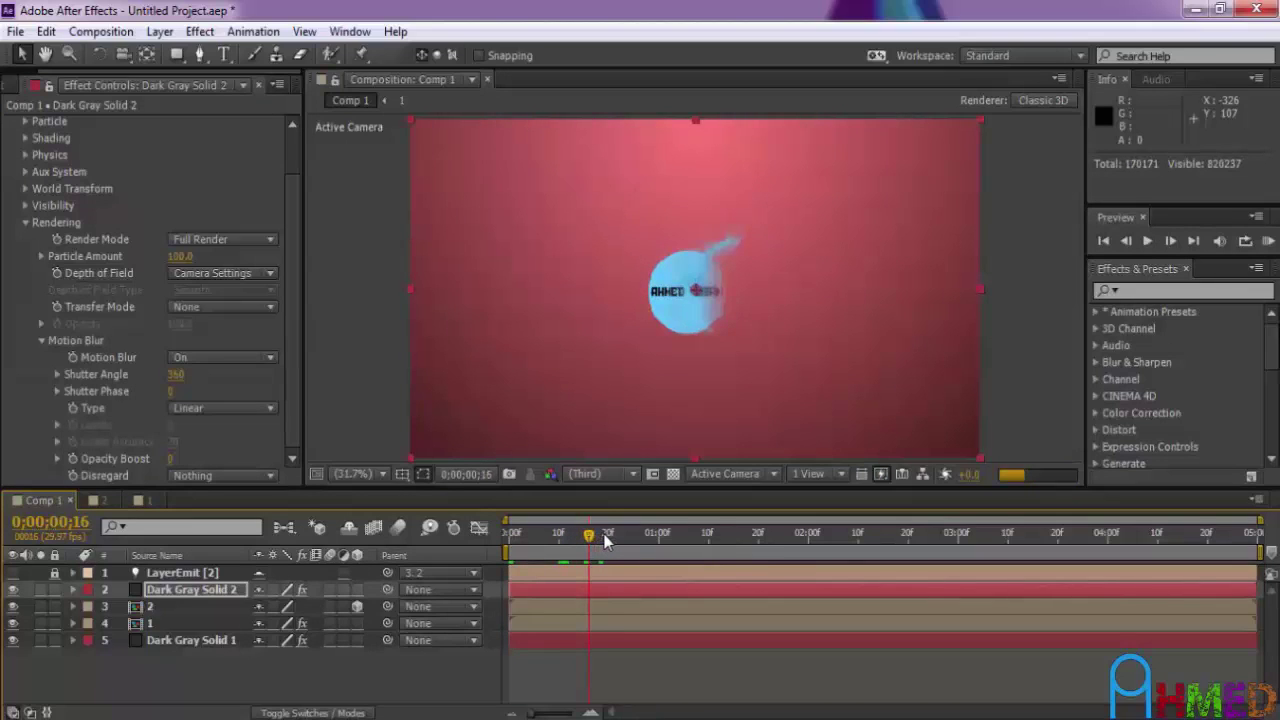
click(594, 533)
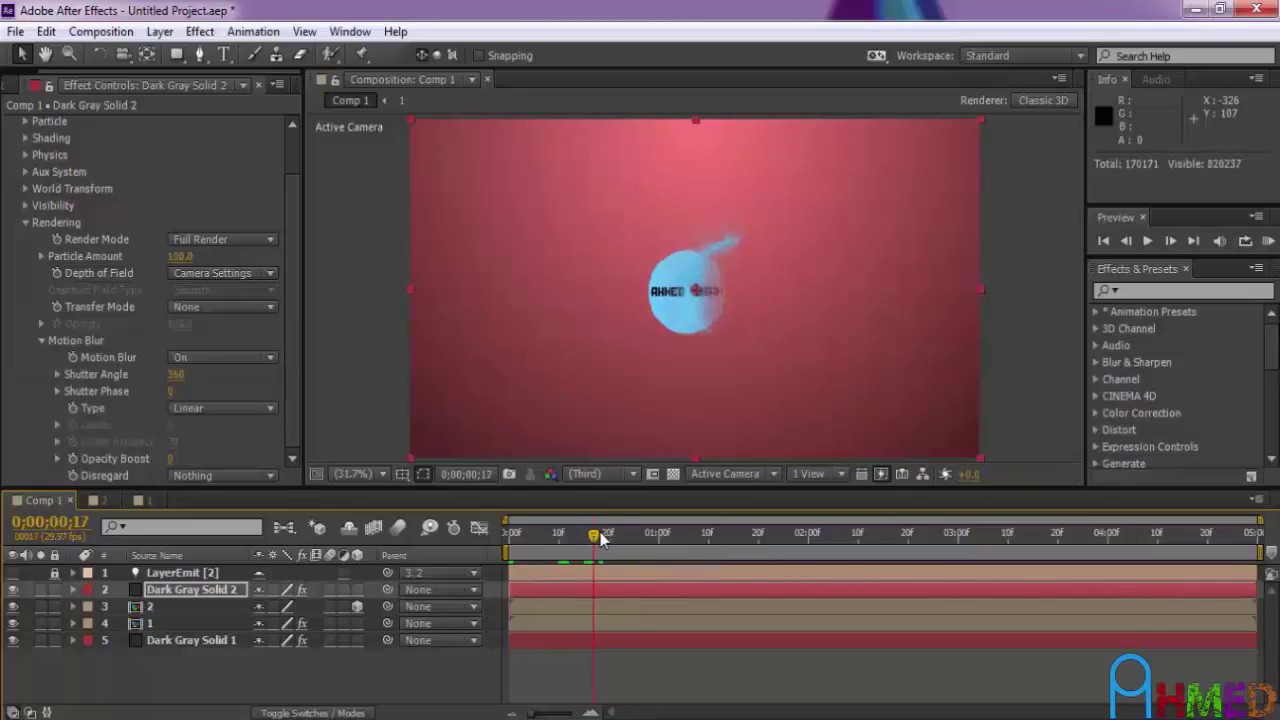
click(198, 625)
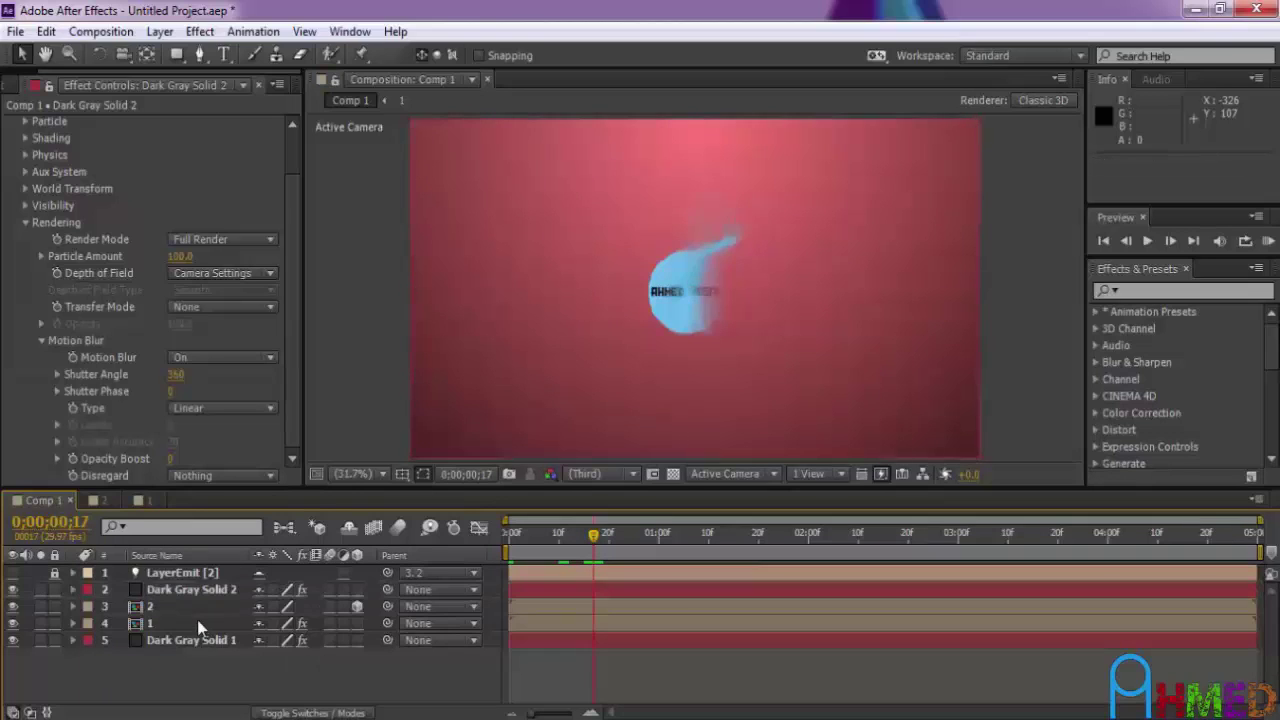
click(174, 589)
click(197, 589)
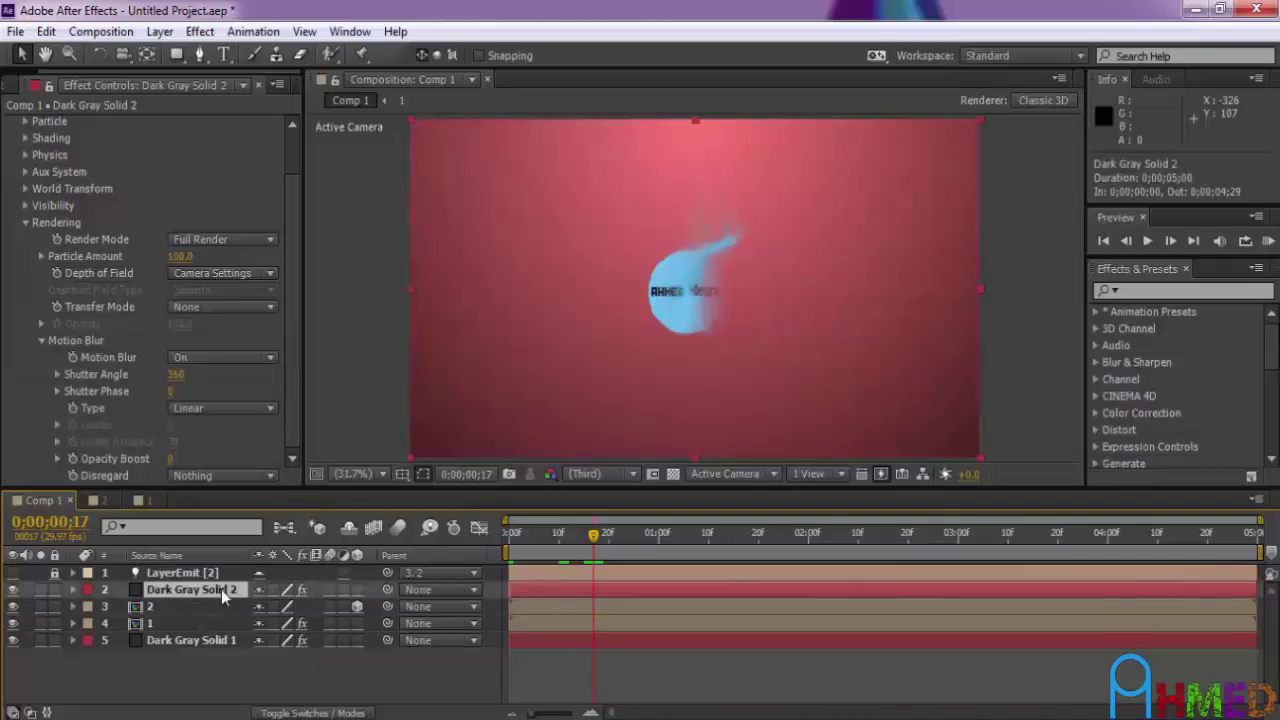
- Select layers 3 and 4 and scale the particle layer up by its corner and side handles
ctrl+click(204, 605)
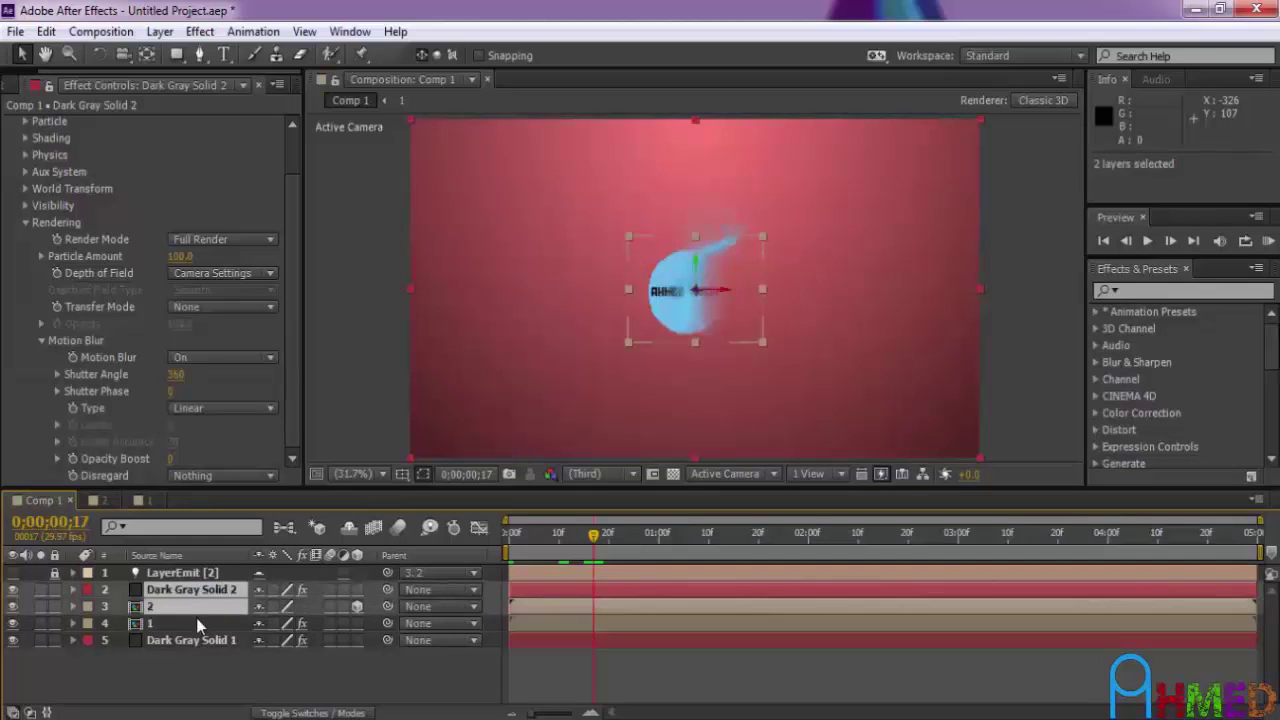
ctrl+click(198, 624)
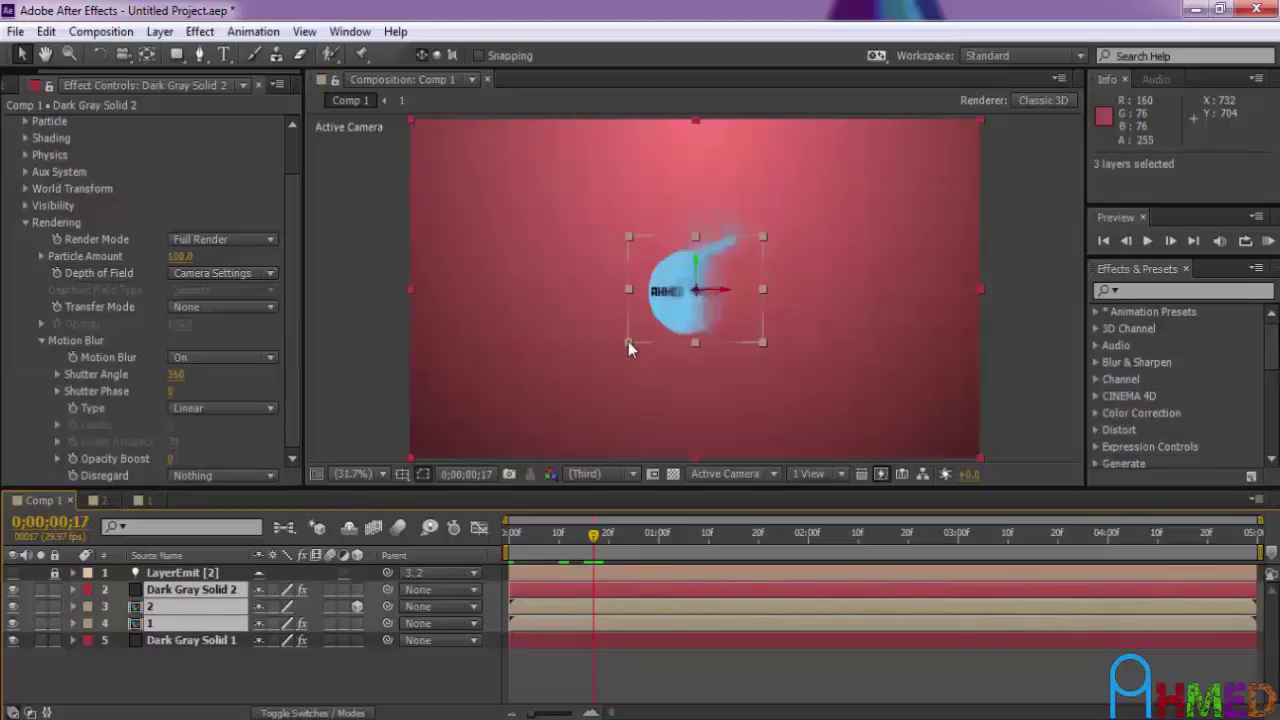
drag(628, 341, 583, 382)
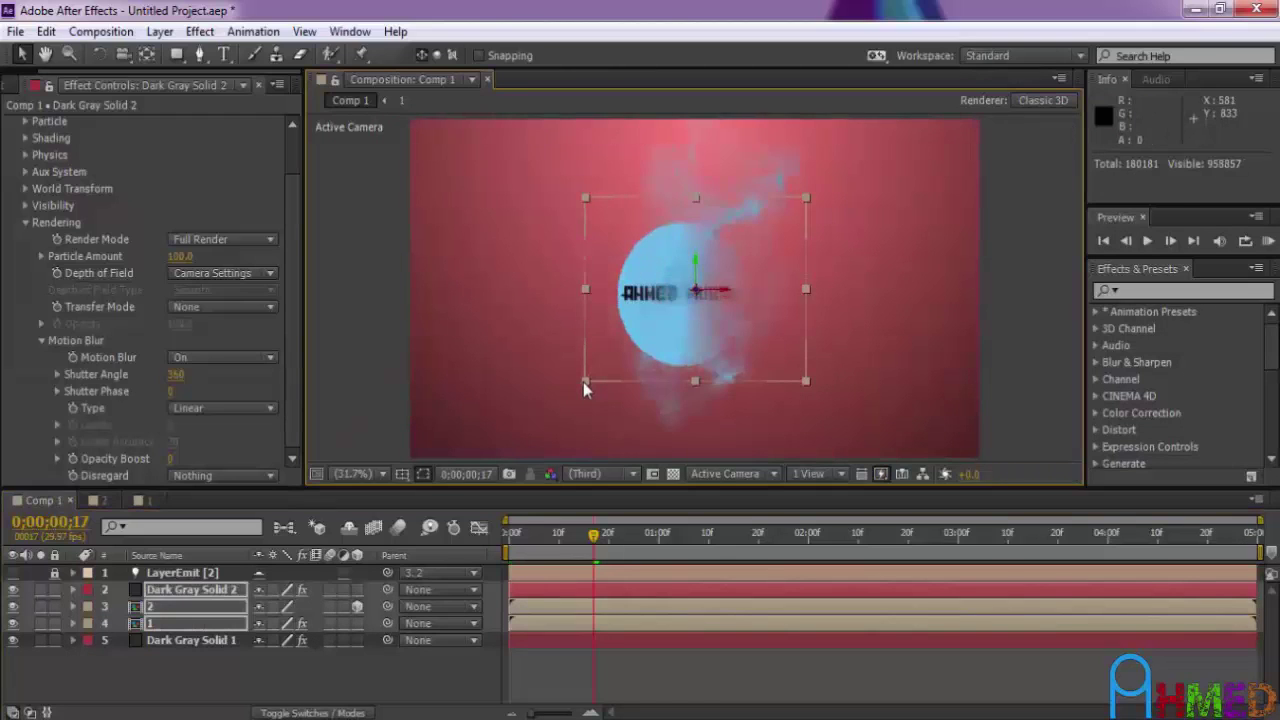
drag(583, 382, 564, 403)
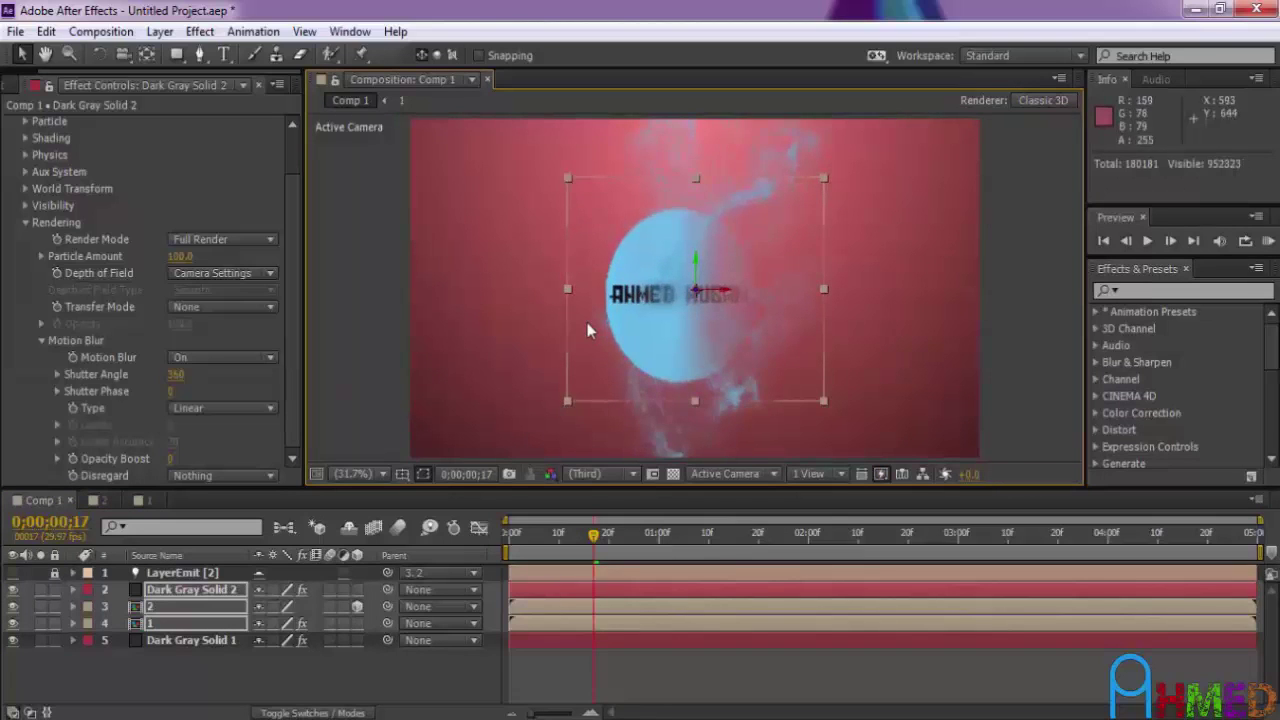
drag(567, 289, 558, 293)
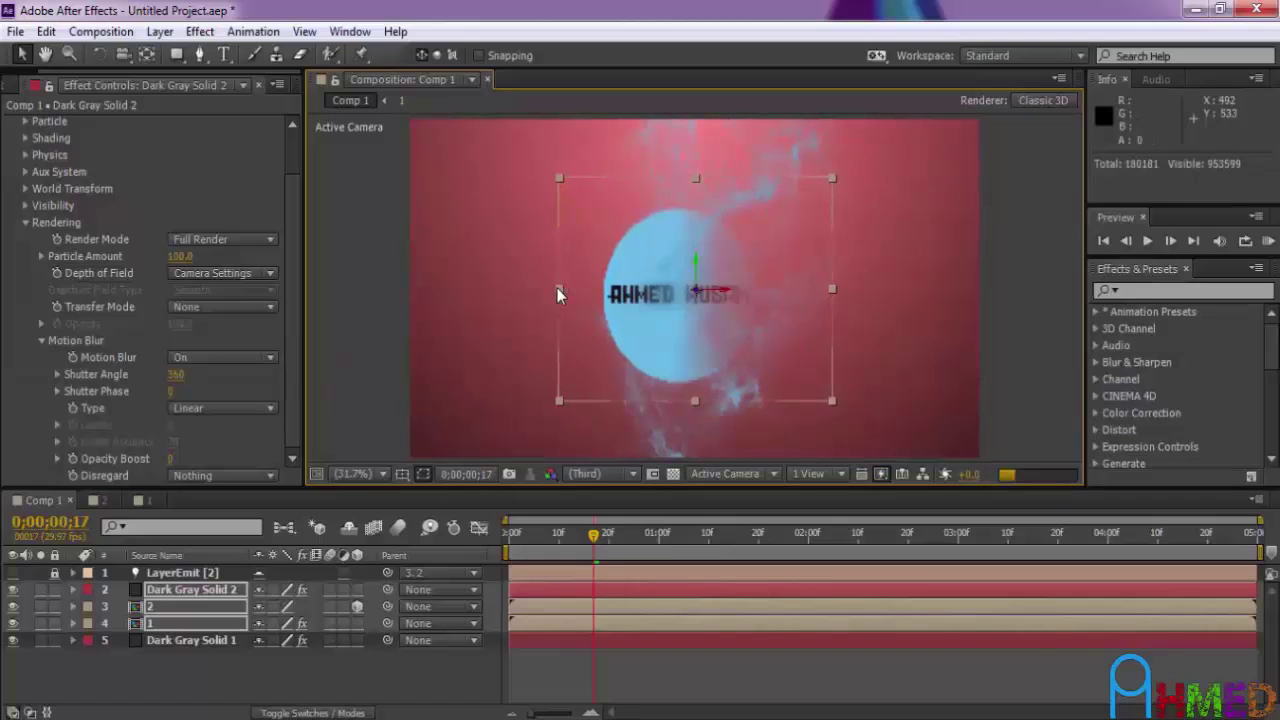
click(418, 680)
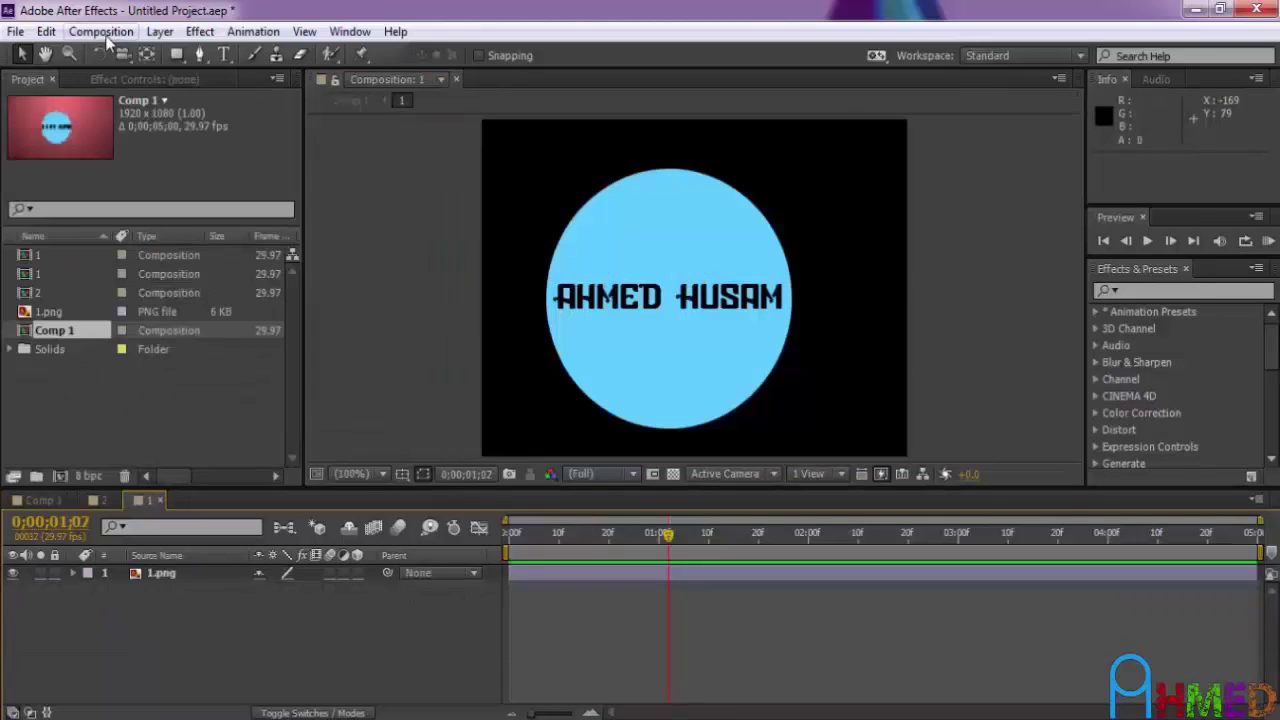
- Create Comp 2 with HDTV 1080 29.97 settings and a 0;00;05;00 duration
click(103, 32)
click(150, 56)
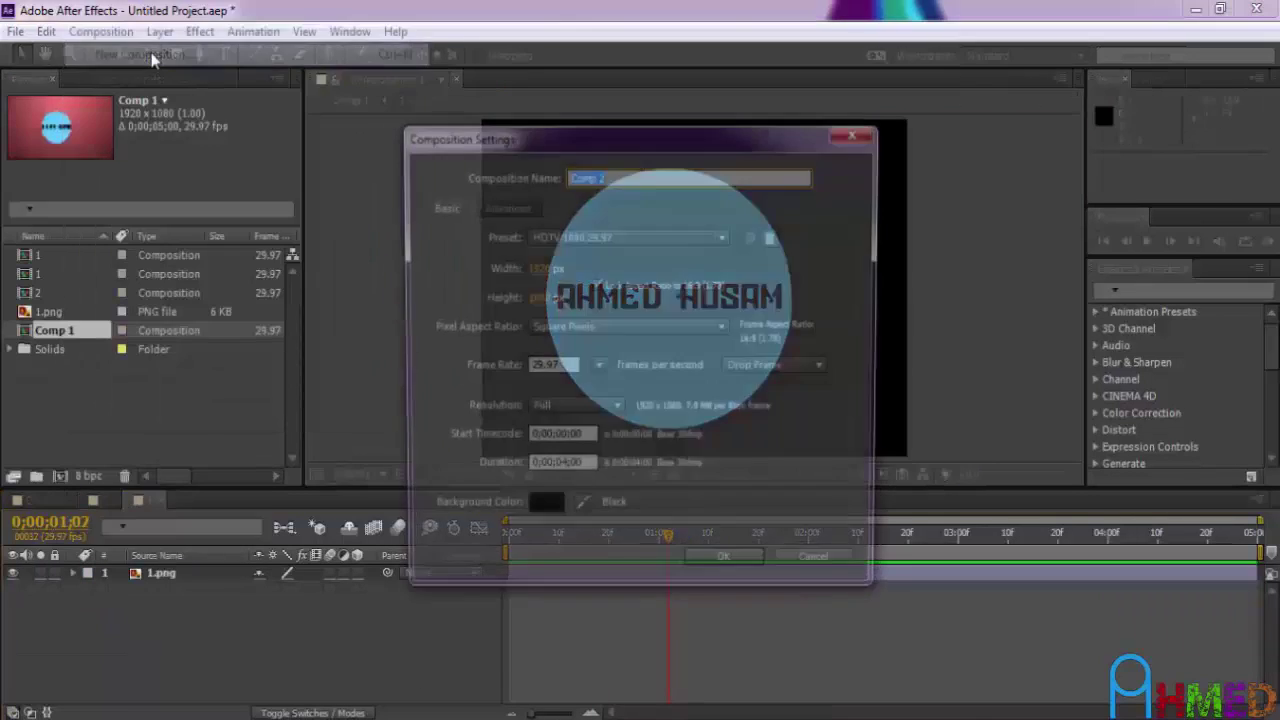
click(563, 469)
text(5)
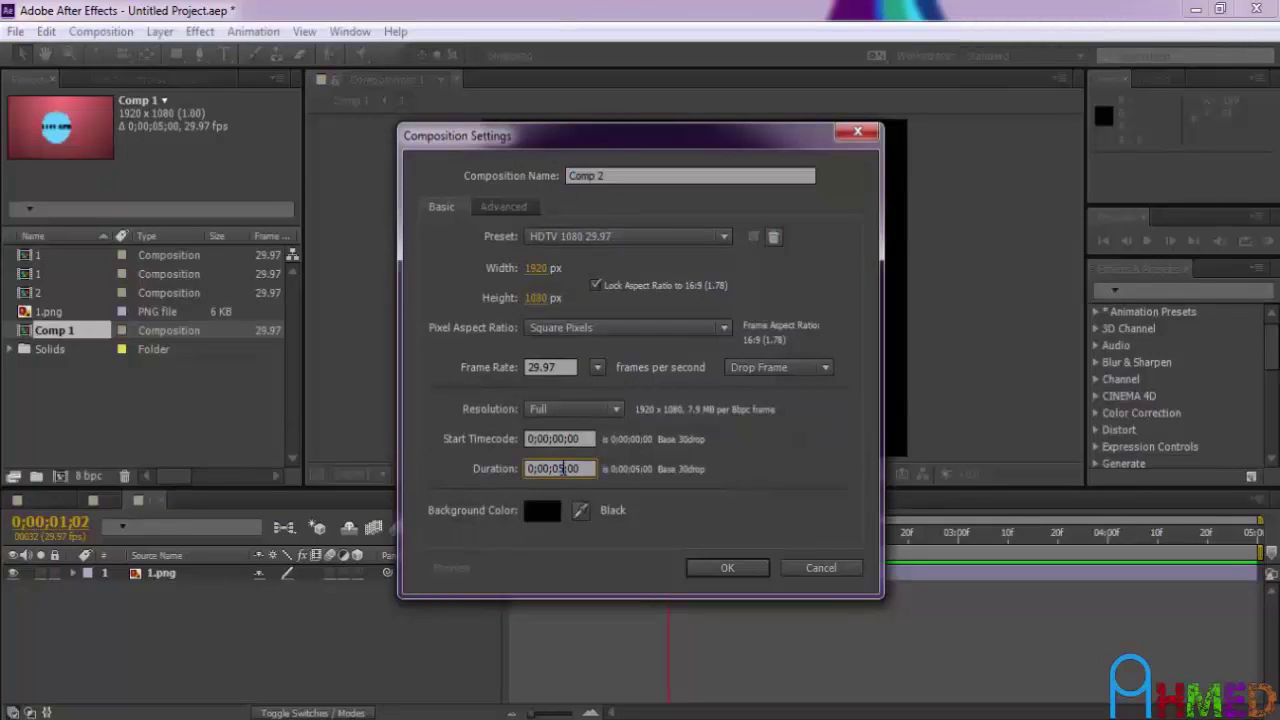
click(736, 568)
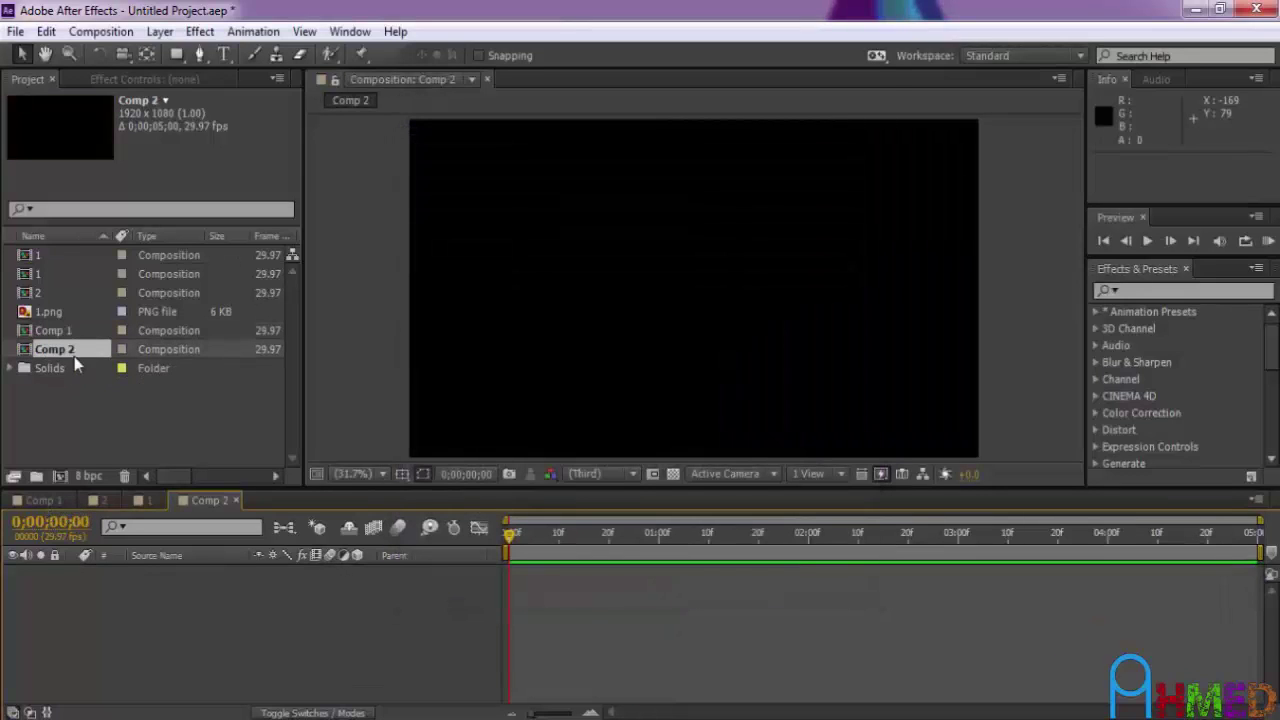
- Add Comp 1 to Comp 2's timeline and apply Time-Reverse Layer to it
mouse_move(52, 333)
mouse_down()
mouse_move(96, 478)
mouse_move(106, 591)
mouse_up()
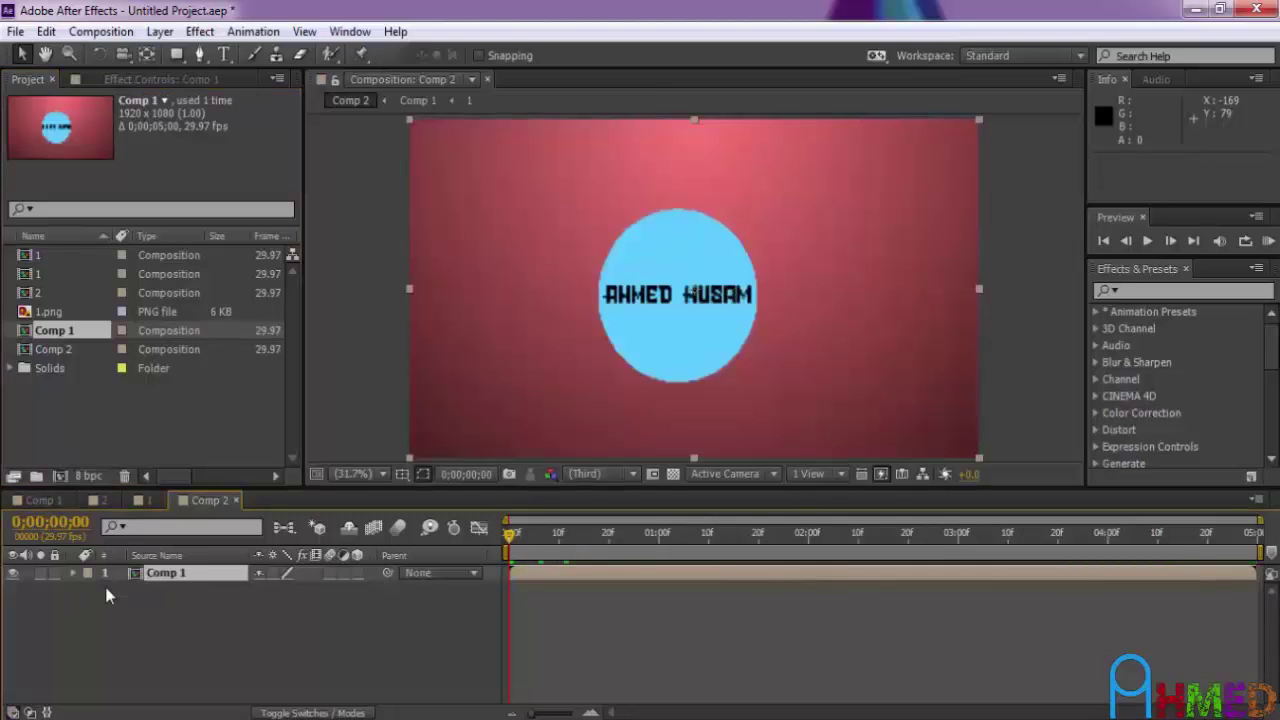
right_click(168, 582)
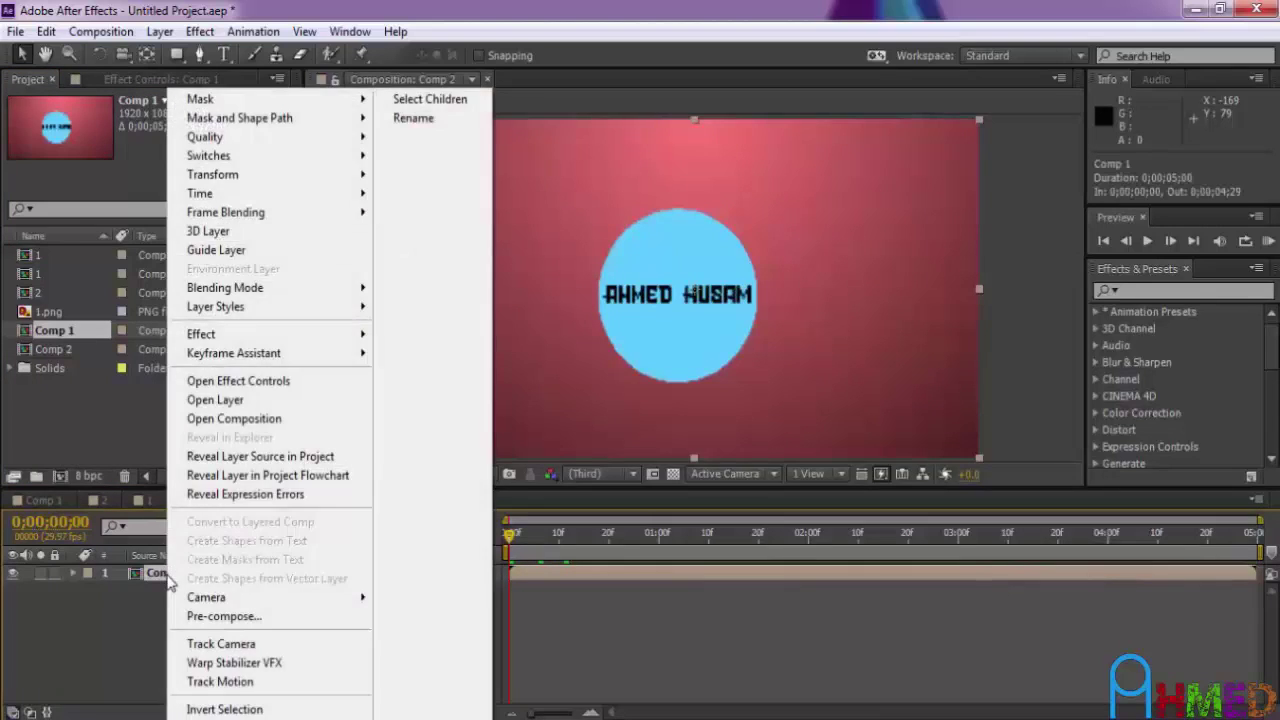
mouse_move(325, 195)
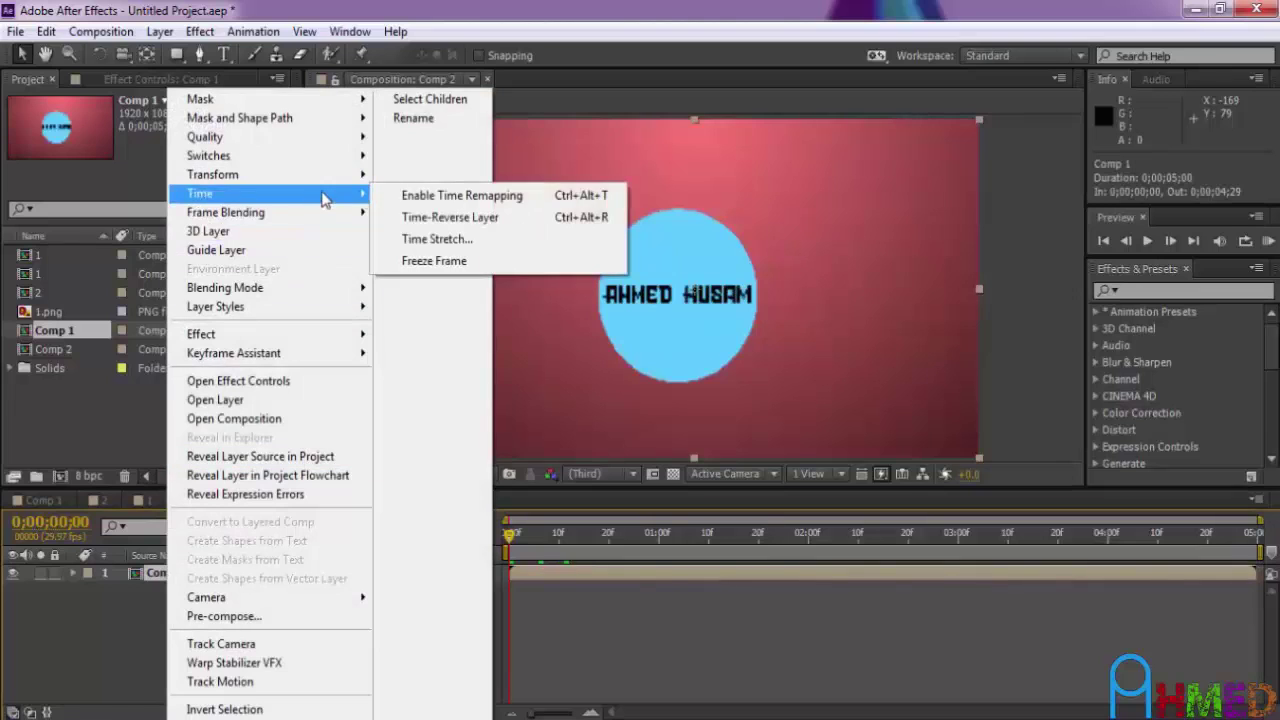
click(458, 216)
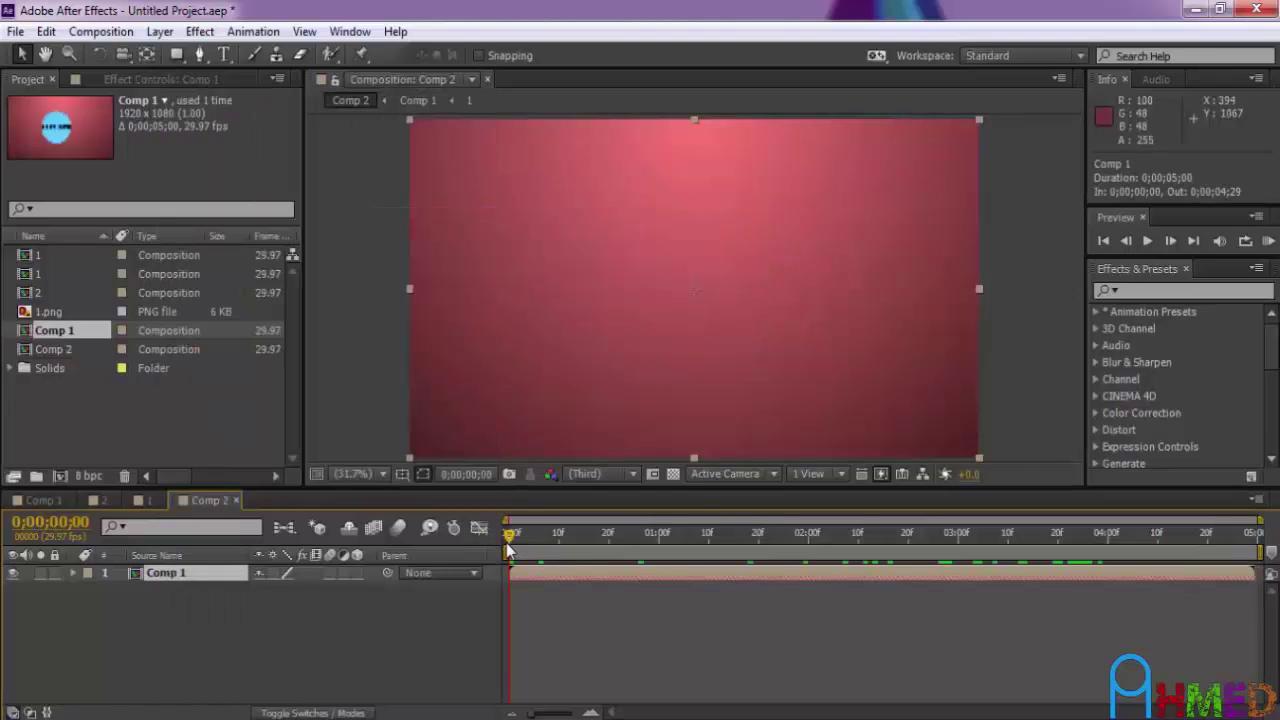
mouse_move(507, 538)
mouse_down()
mouse_move(1070, 556)
mouse_move(1062, 543)
mouse_move(1200, 541)
mouse_up()
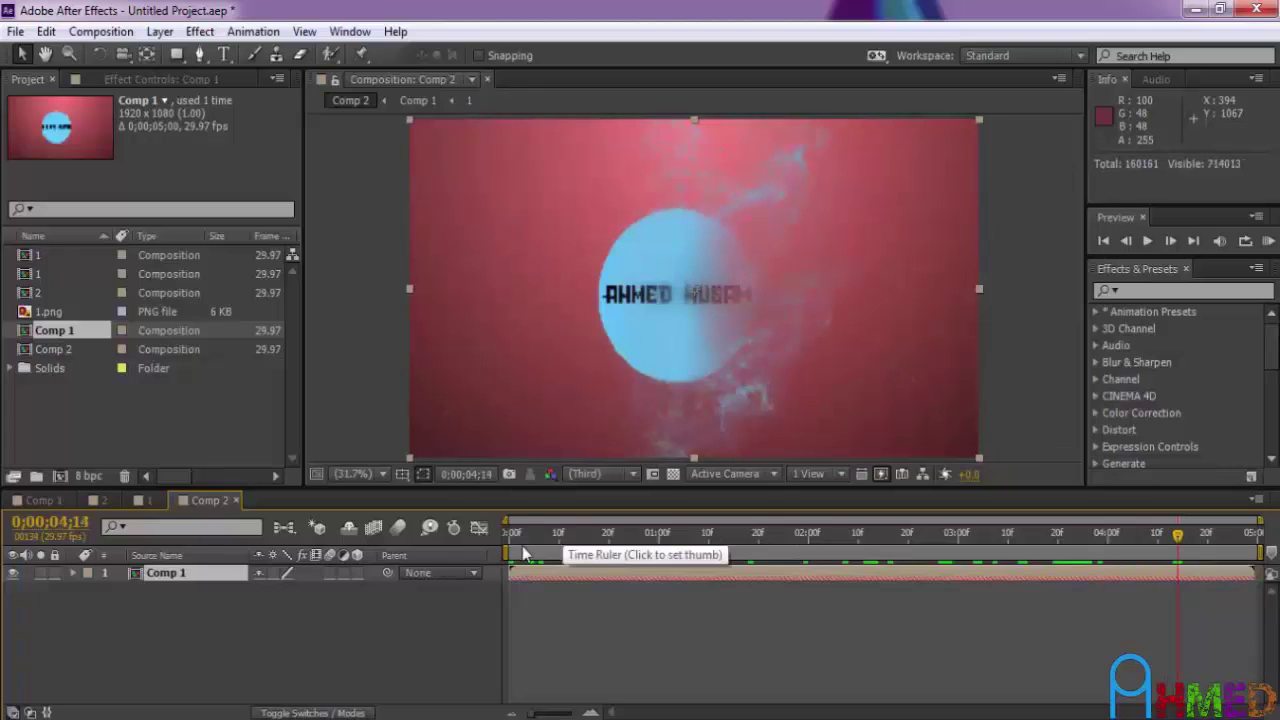
- Start Comp 2's work area at about 0;00;02;19 and put the playhead at 0;00;02;20
drag(510, 552, 900, 552)
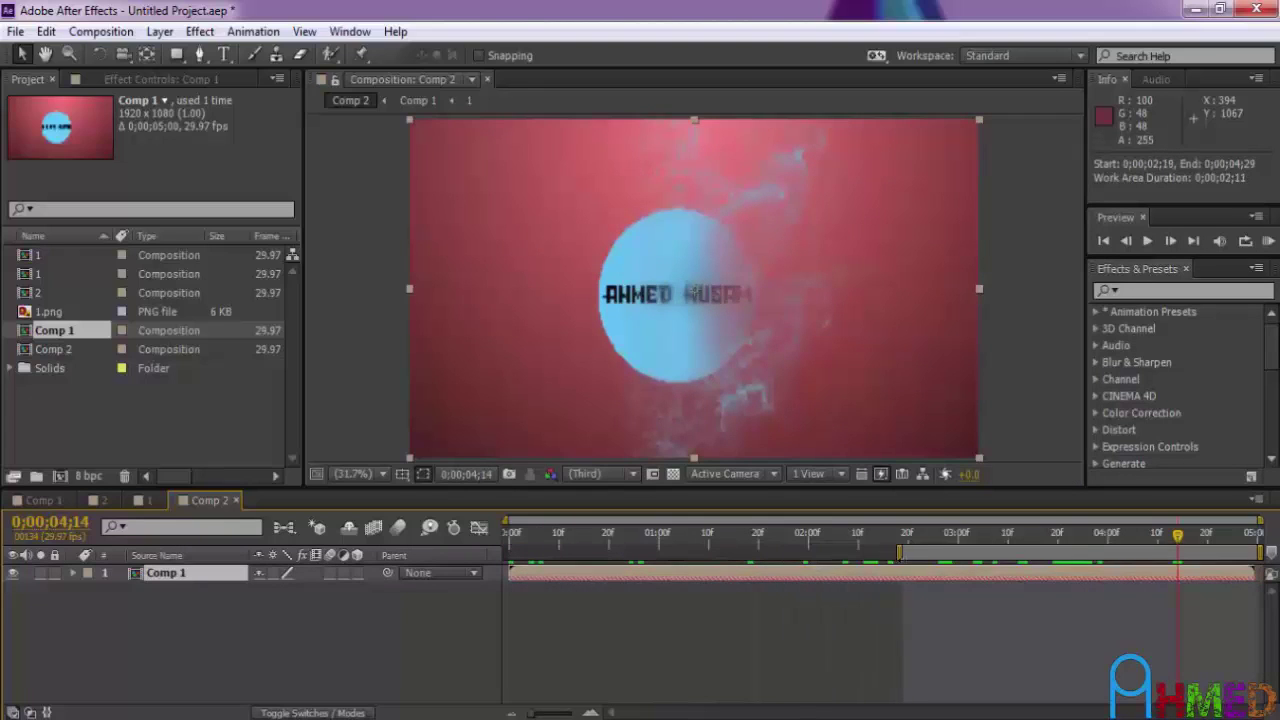
click(908, 537)
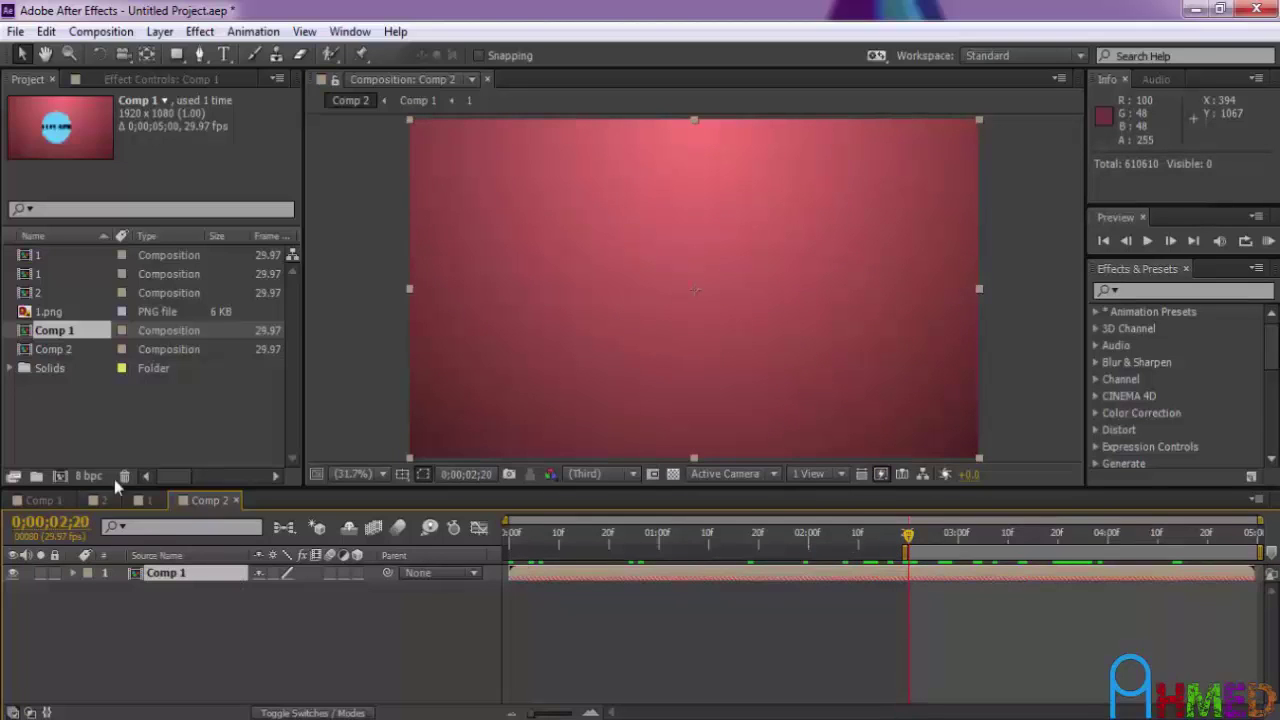
- Add Comp 2 to the Render Queue with FLV as the output format
click(100, 32)
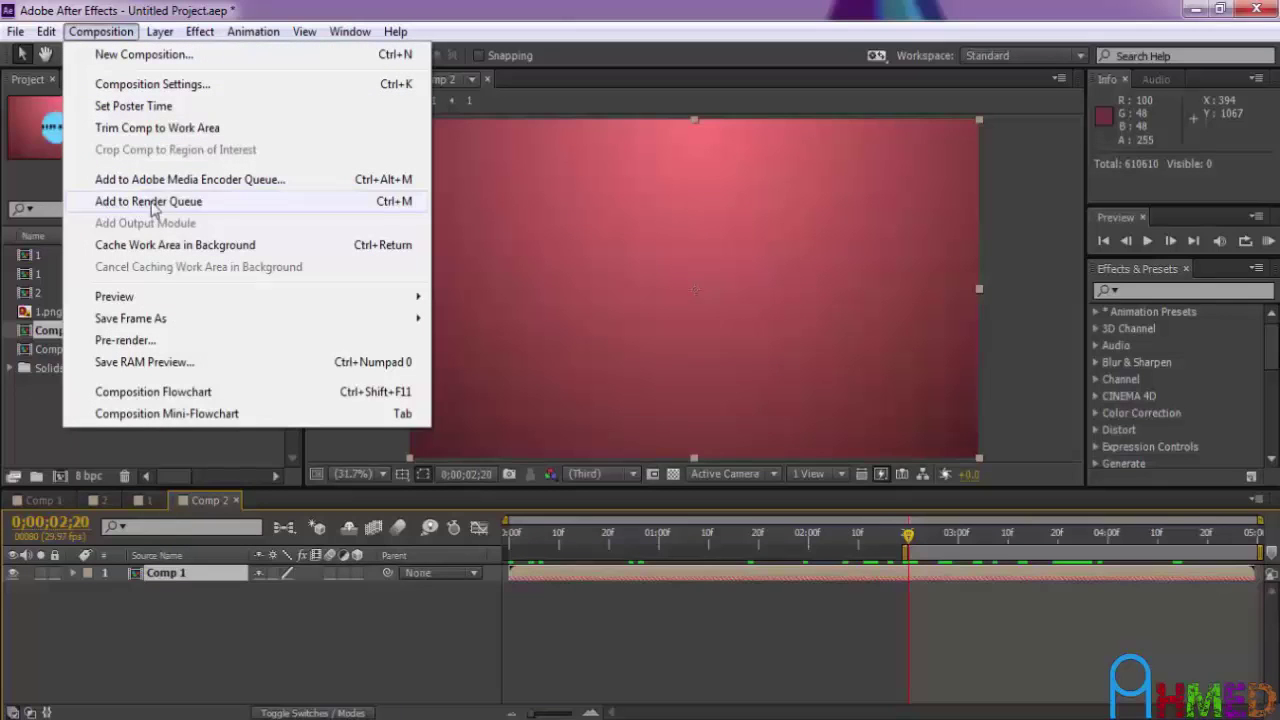
click(211, 203)
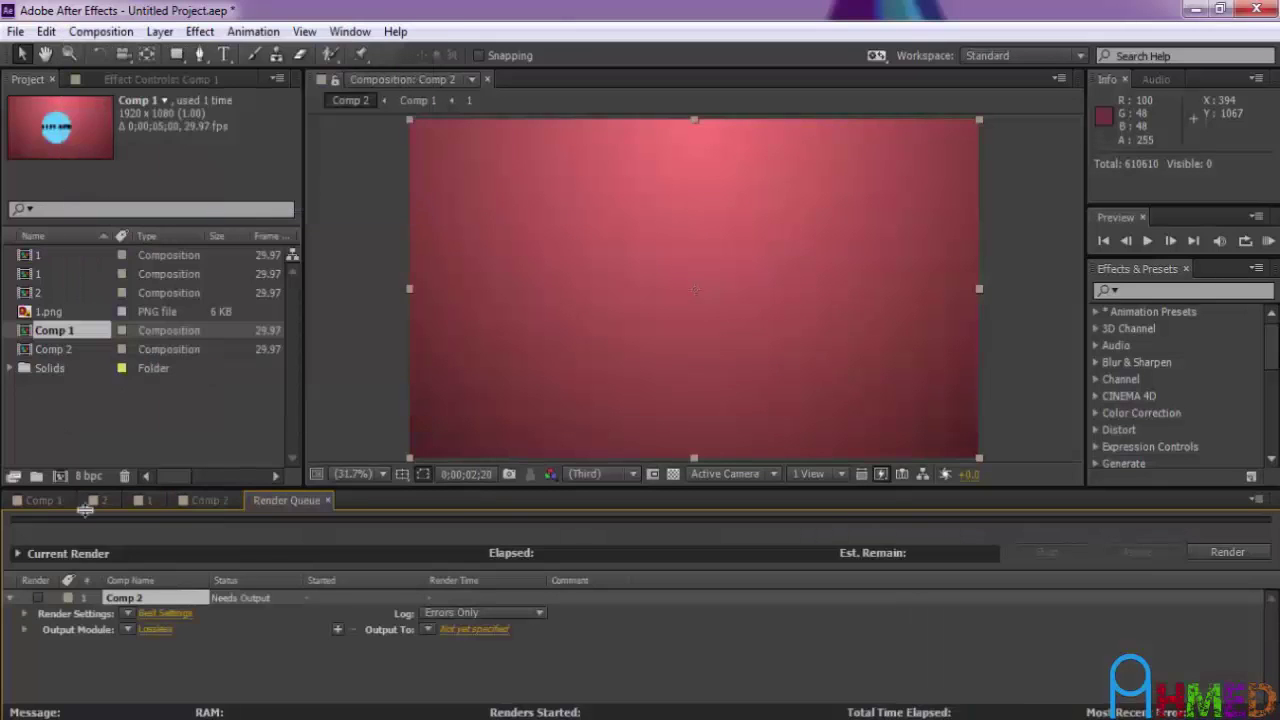
click(127, 629)
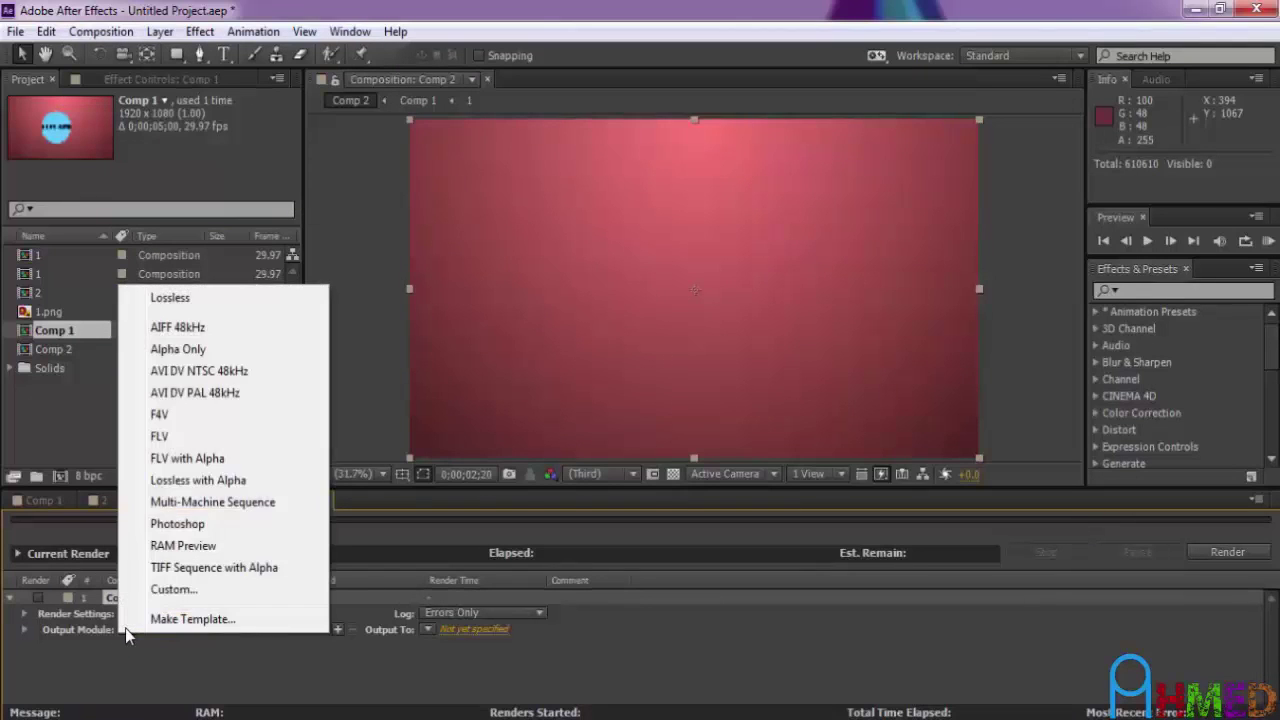
click(197, 438)
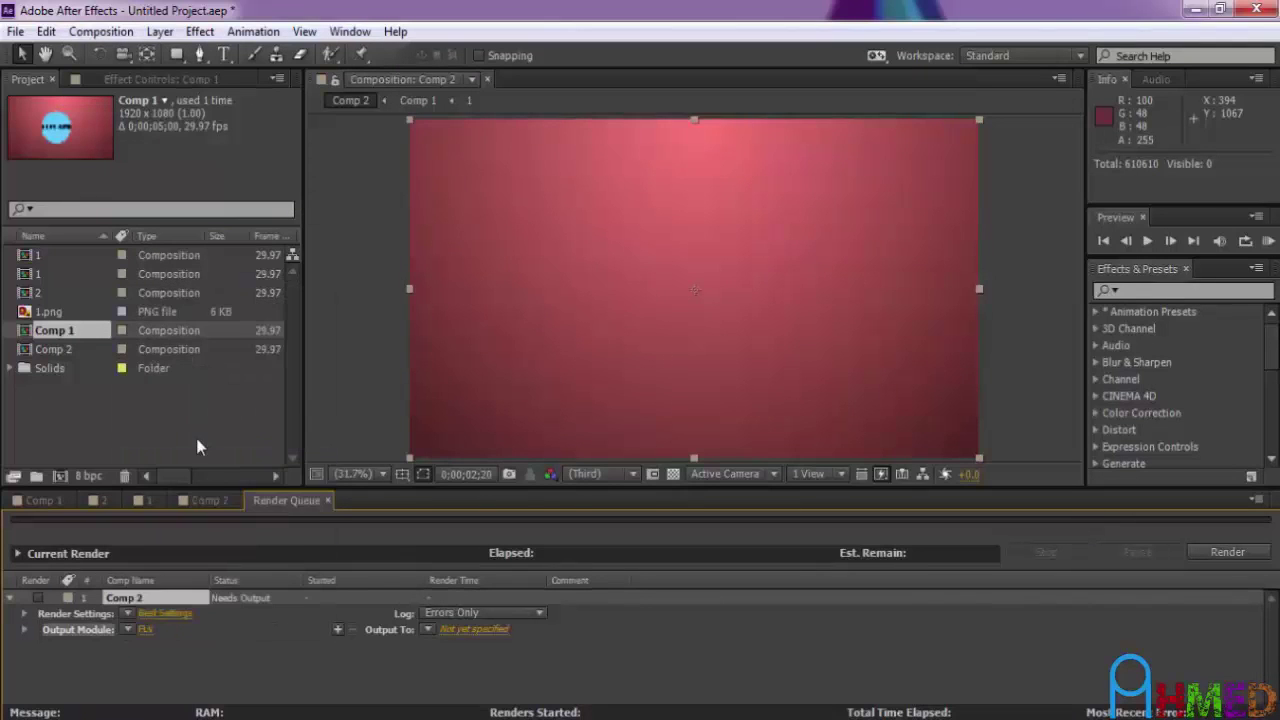
- Save the output to the Desktop as 'انترو جديد' and render it
click(451, 630)
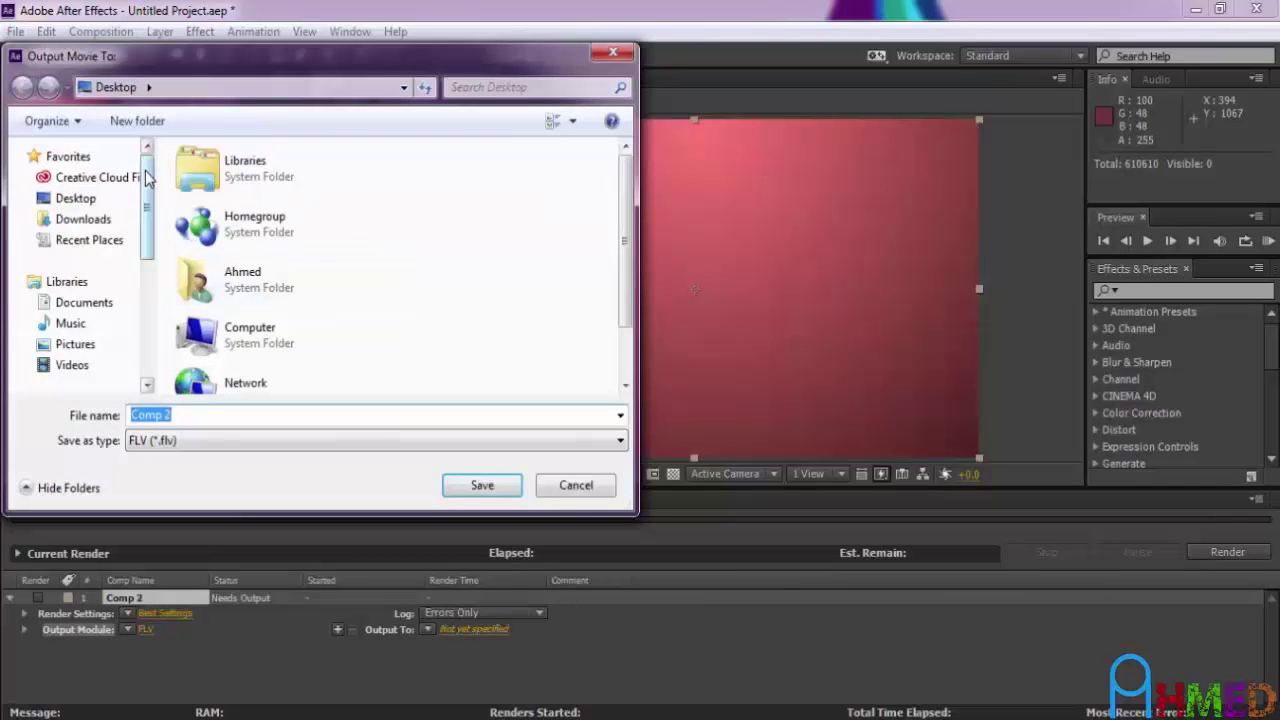
click(98, 199)
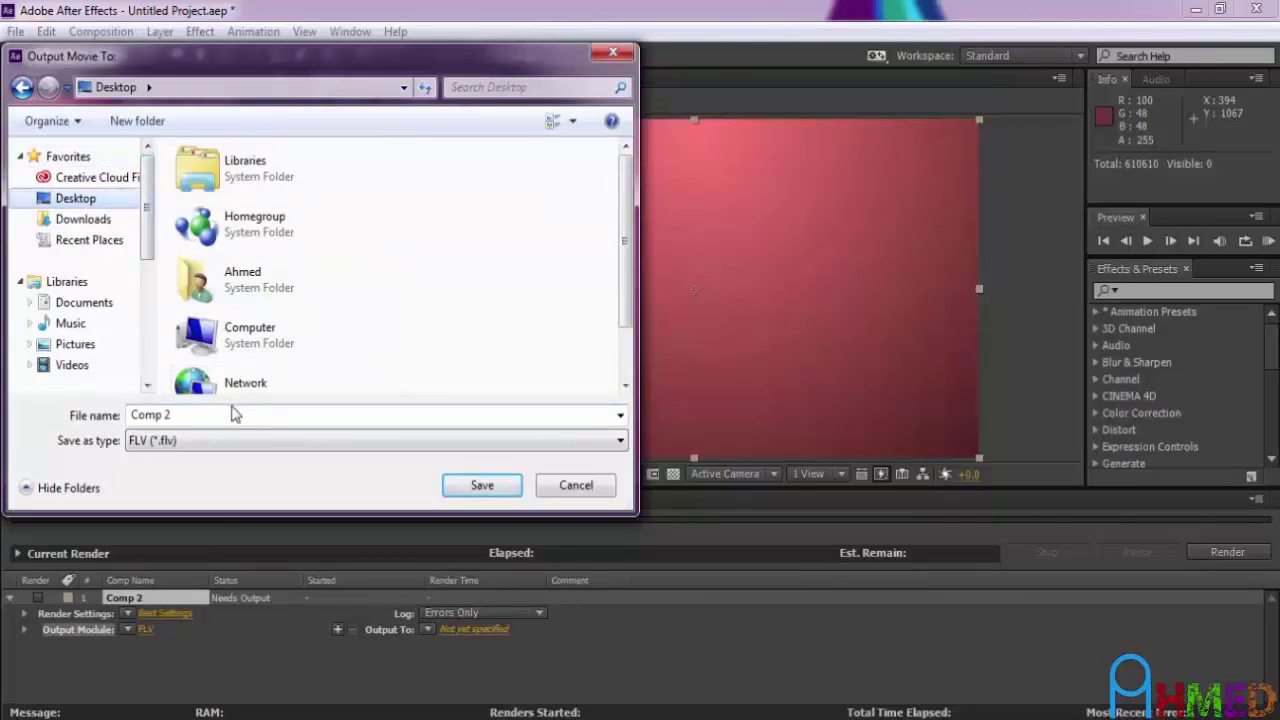
text(hkj)
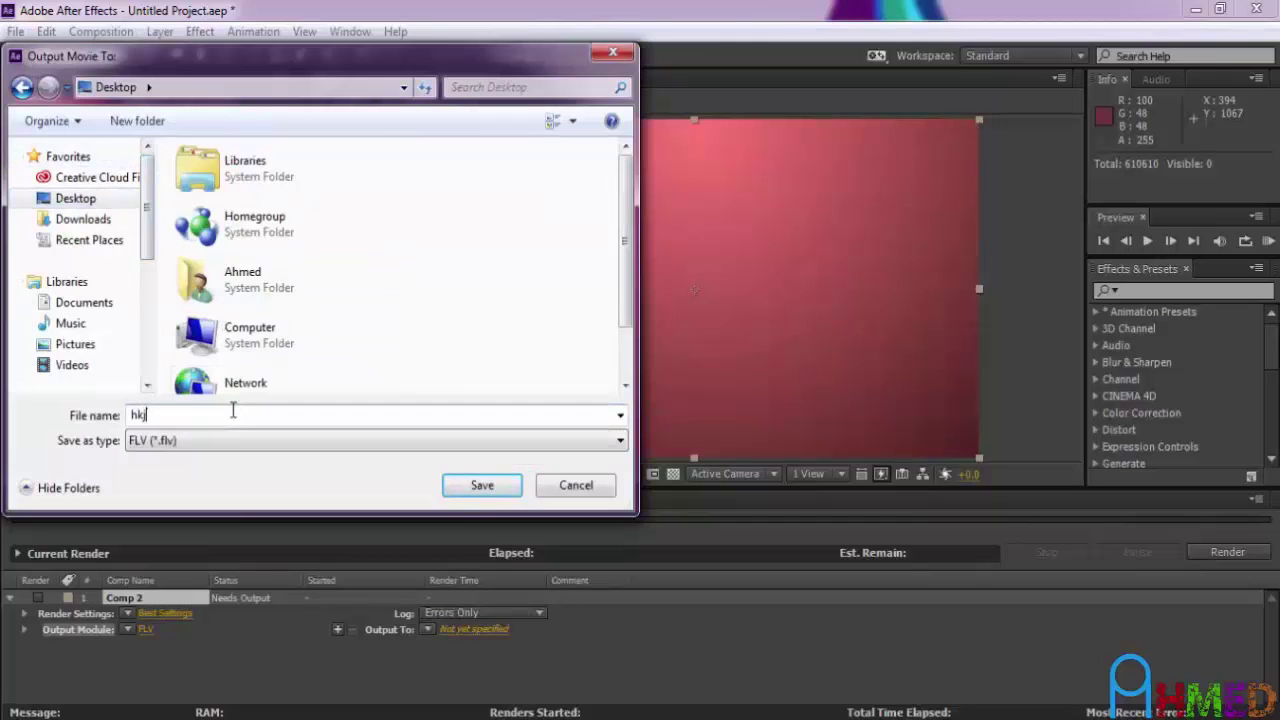
key(BackSpace)
key(BackSpace)
text(انترو جدي)
text(د)
click(480, 486)
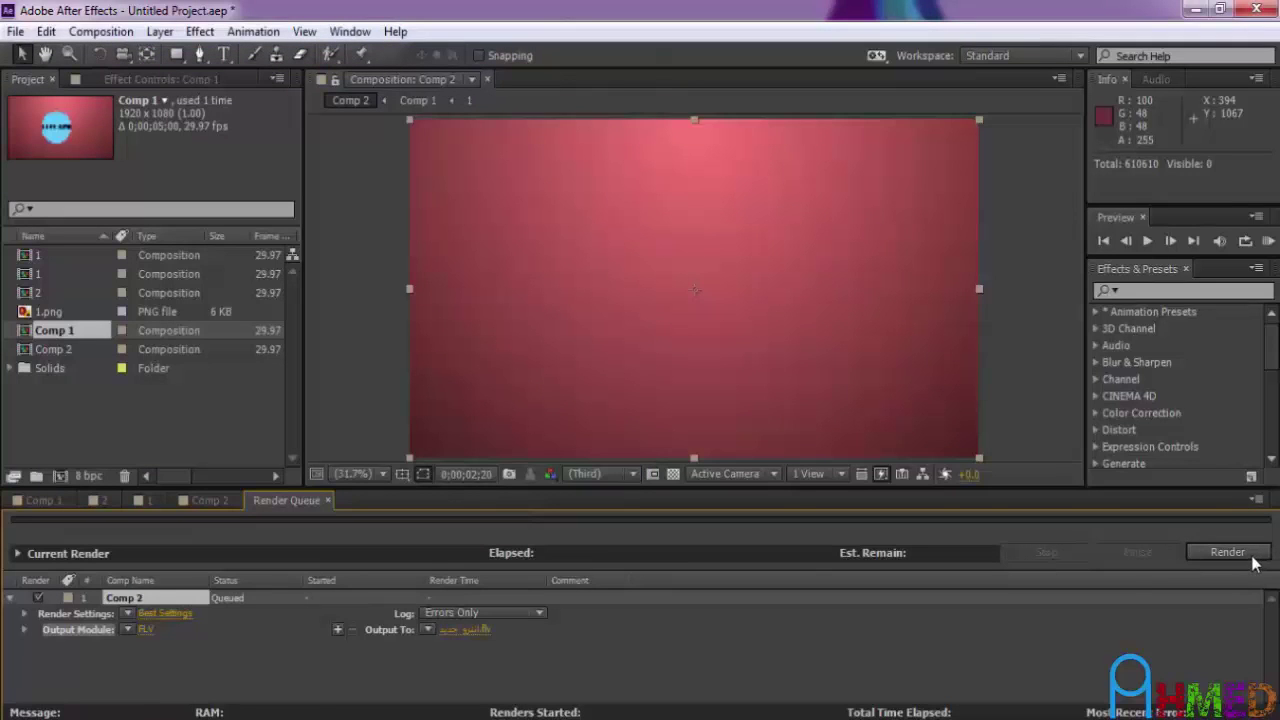
click(1258, 558)
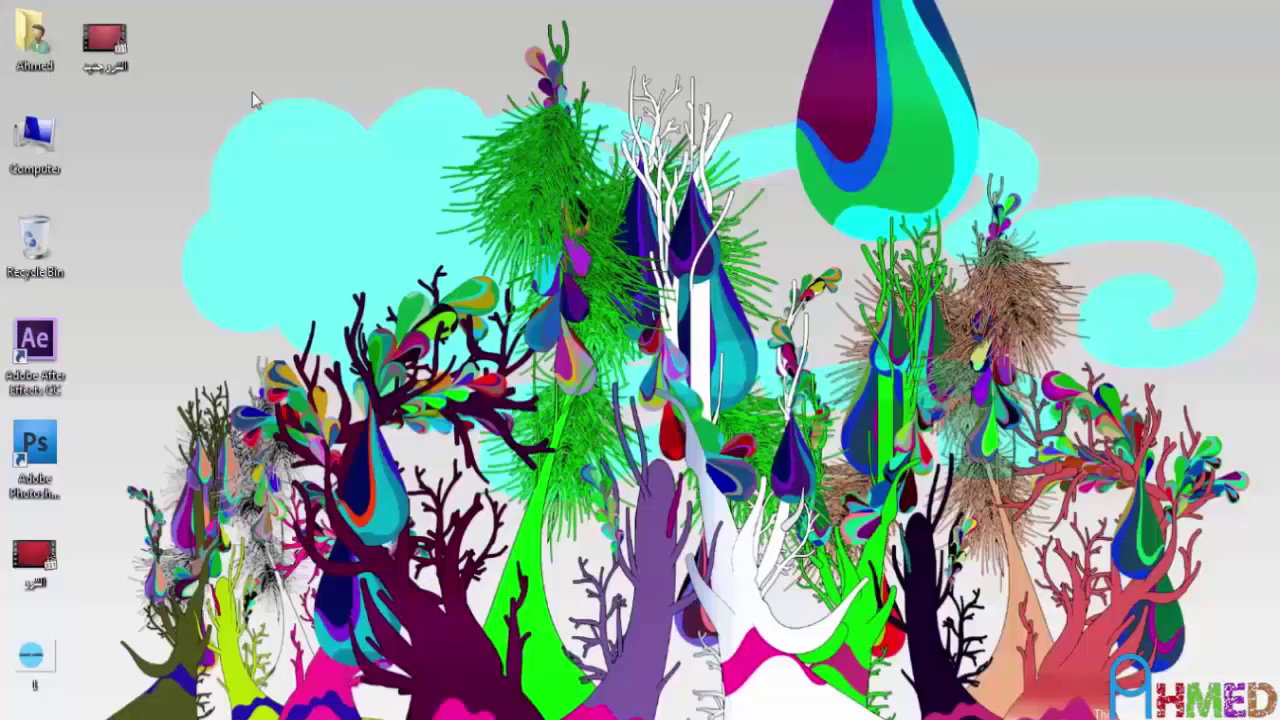
double_click(126, 63)
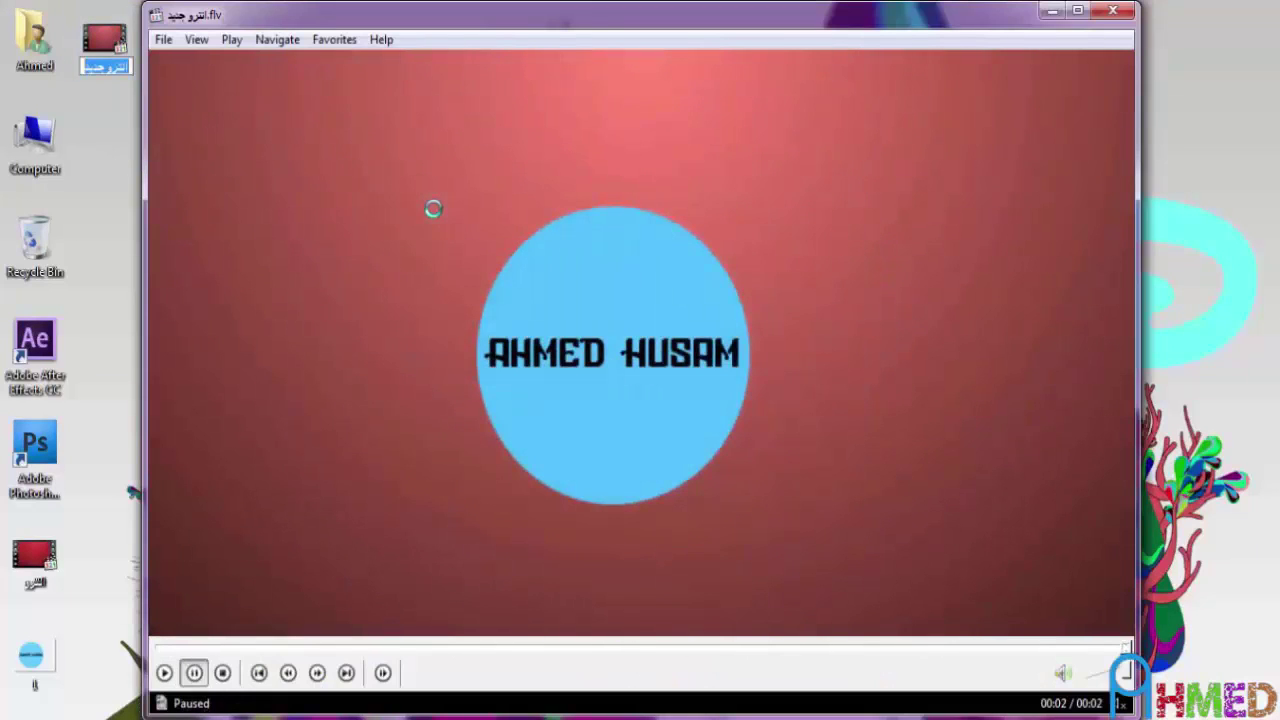
click(1110, 12)
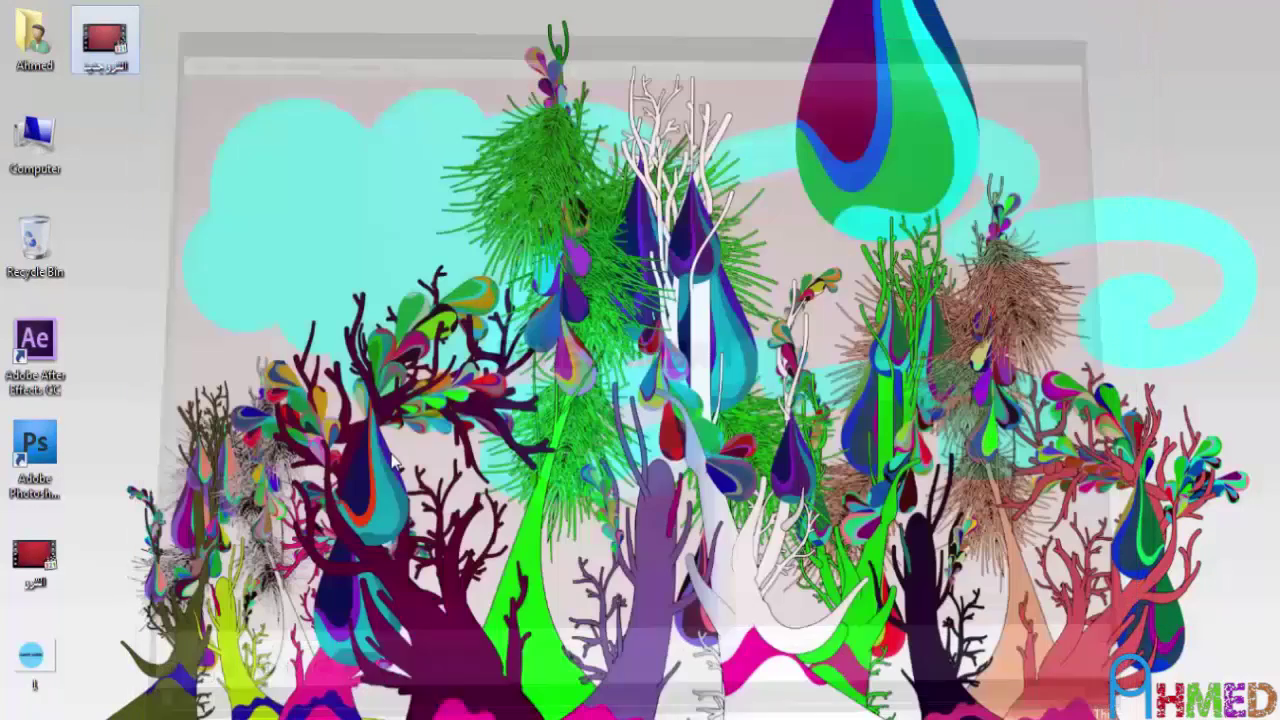